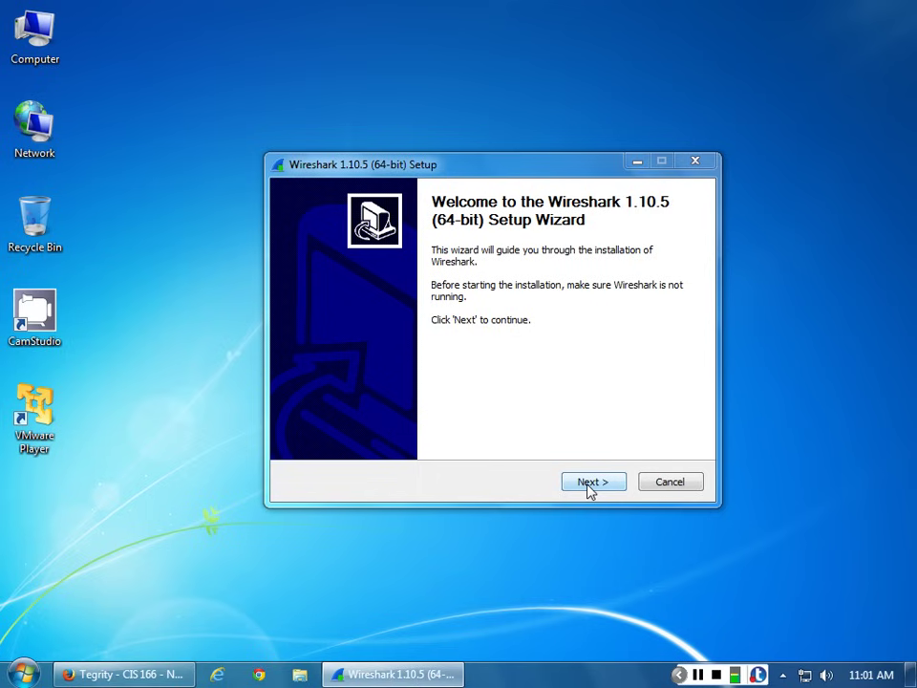
Install Wireshark 1.10.5 with the default components, shortcuts and file associations, including WinPcap 4.1.3.
left_click(590, 487)
left_click(594, 489)
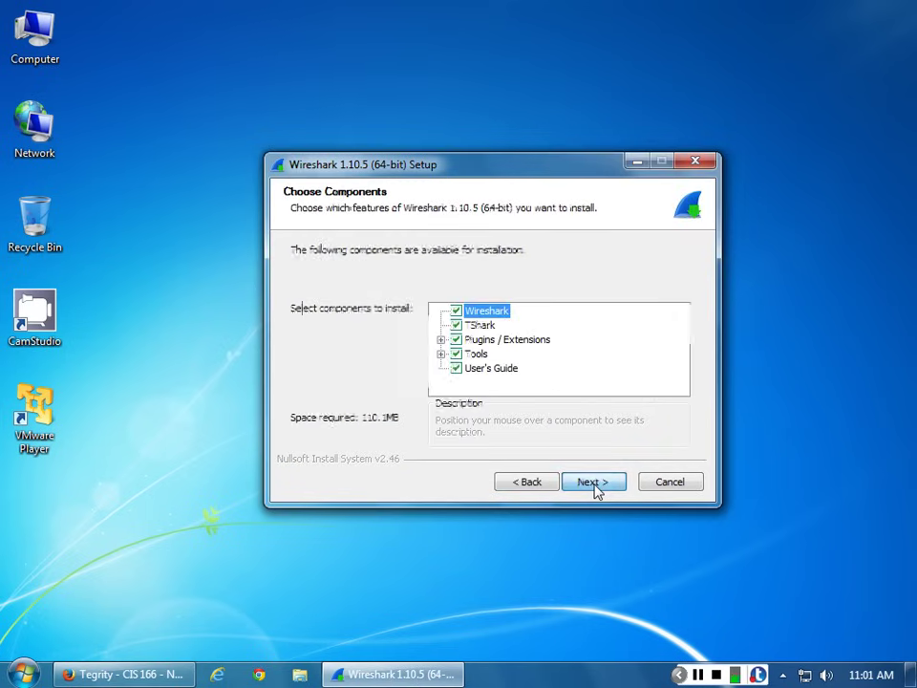
left_click(594, 487)
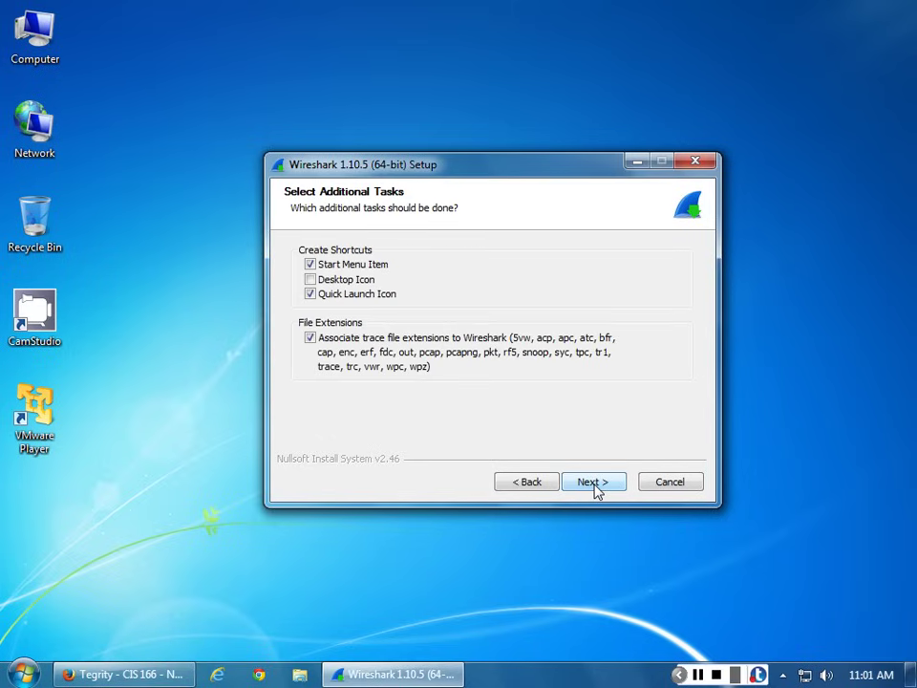
left_click(595, 488)
left_click(593, 484)
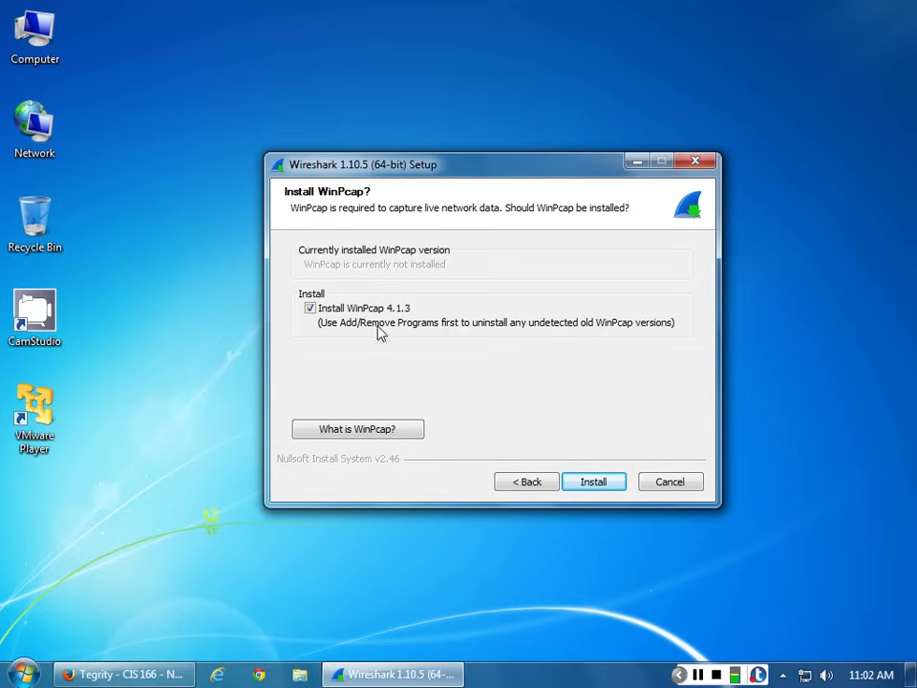
left_click(593, 482)
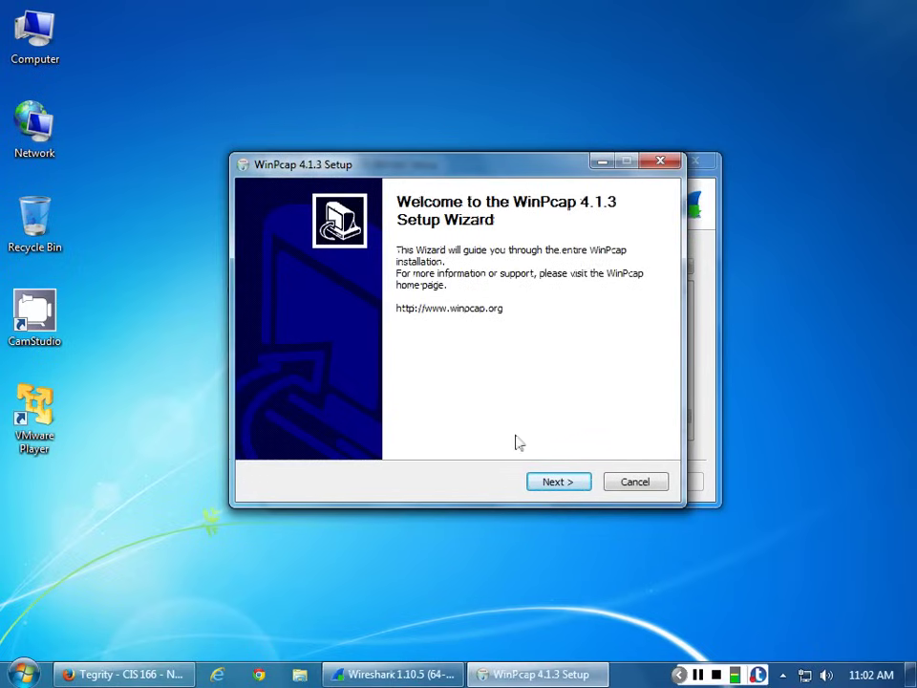
Complete the WinPcap 4.1.3 installation with its driver set to start automatically at boot time.
left_click(557, 488)
left_click(560, 485)
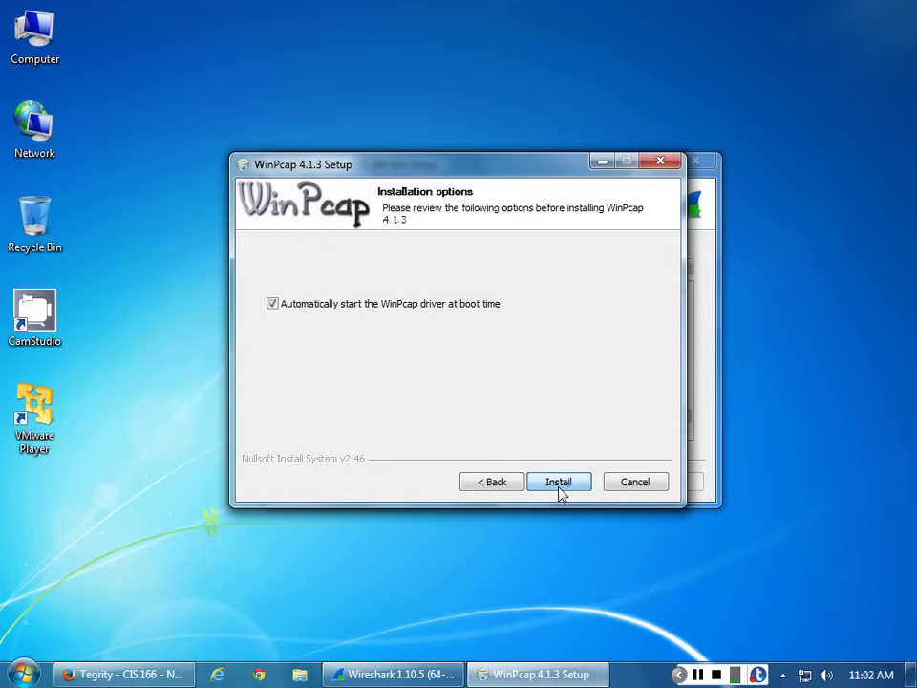
left_click(559, 485)
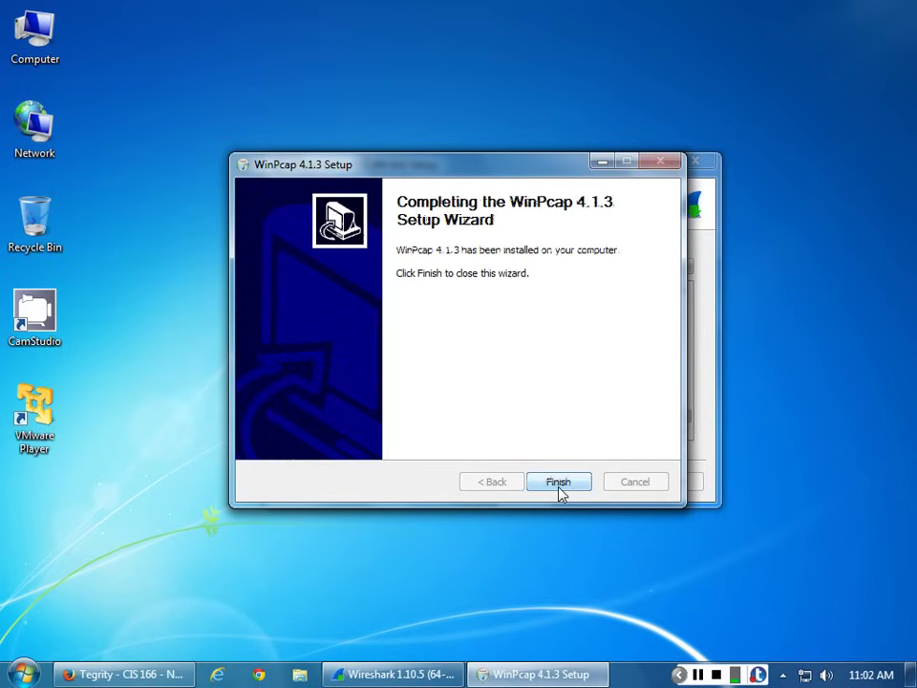
left_click(559, 484)
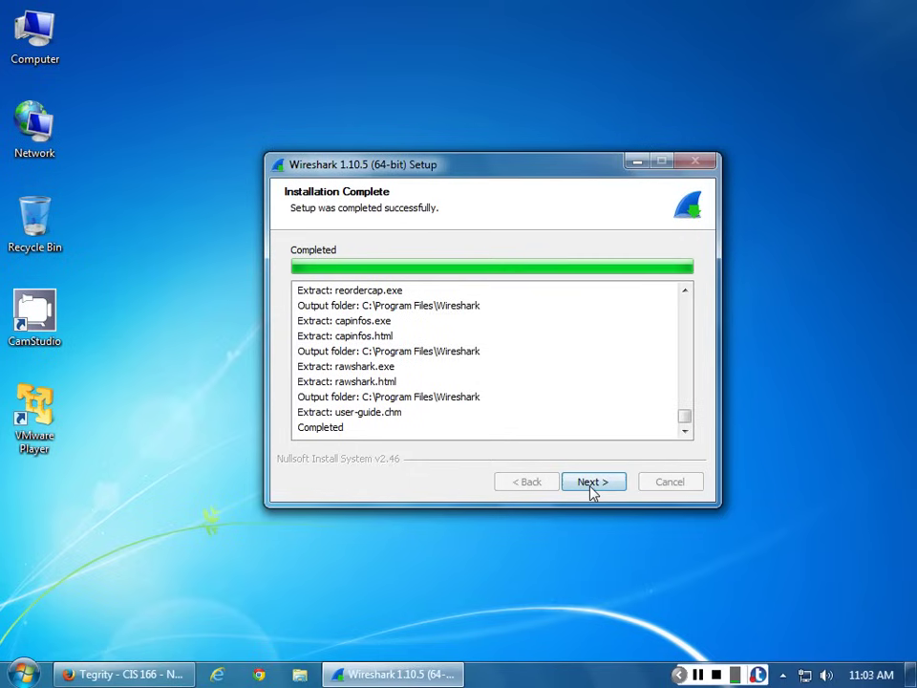
Finish the Wireshark setup with the option to run the program enabled, and maximize its main window.
left_click(592, 487)
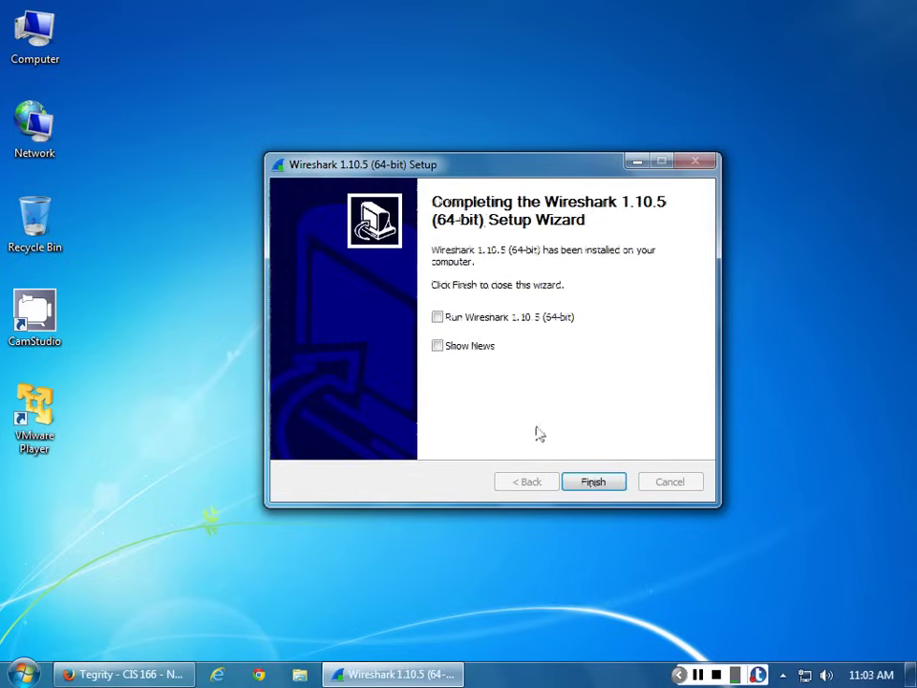
left_click(438, 317)
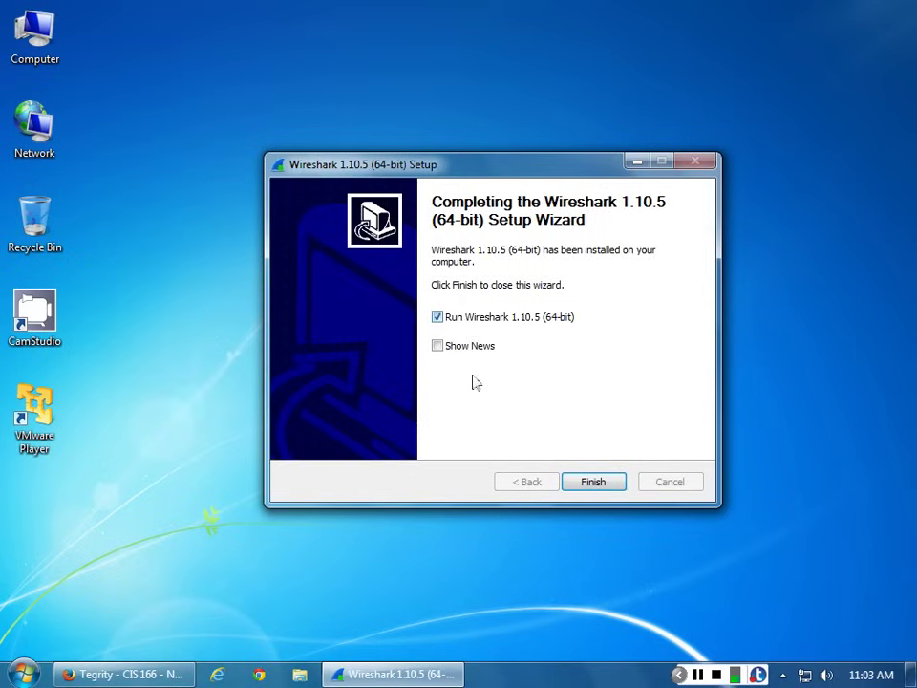
left_click(591, 483)
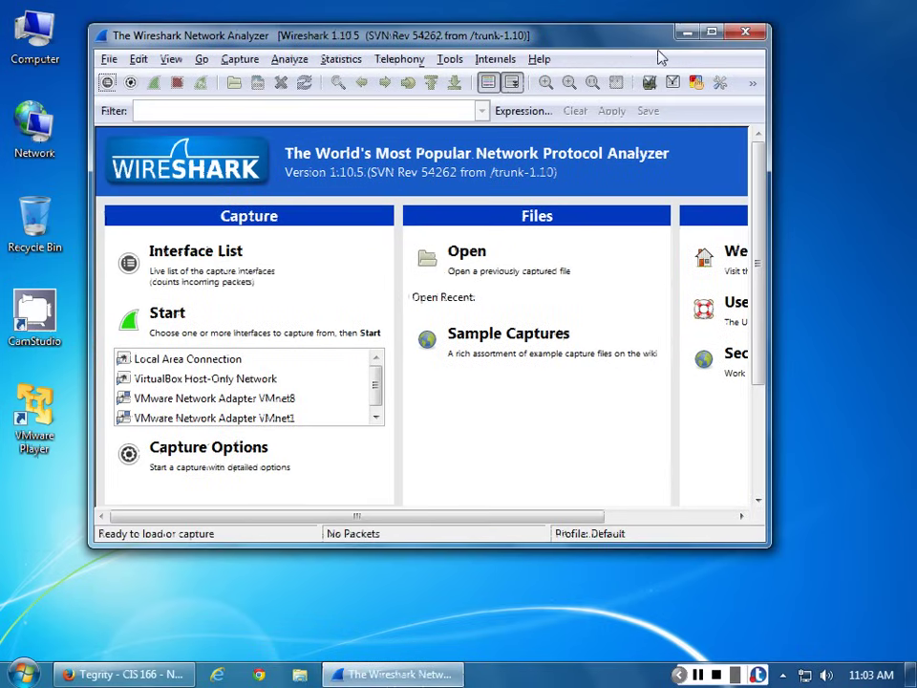
left_click(711, 32)
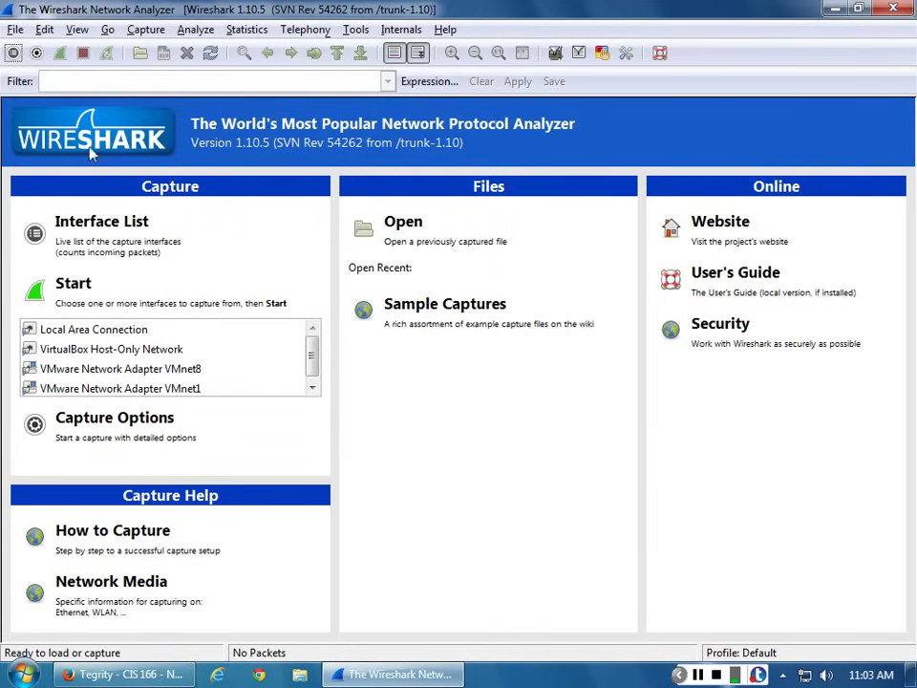
left_click(14, 31)
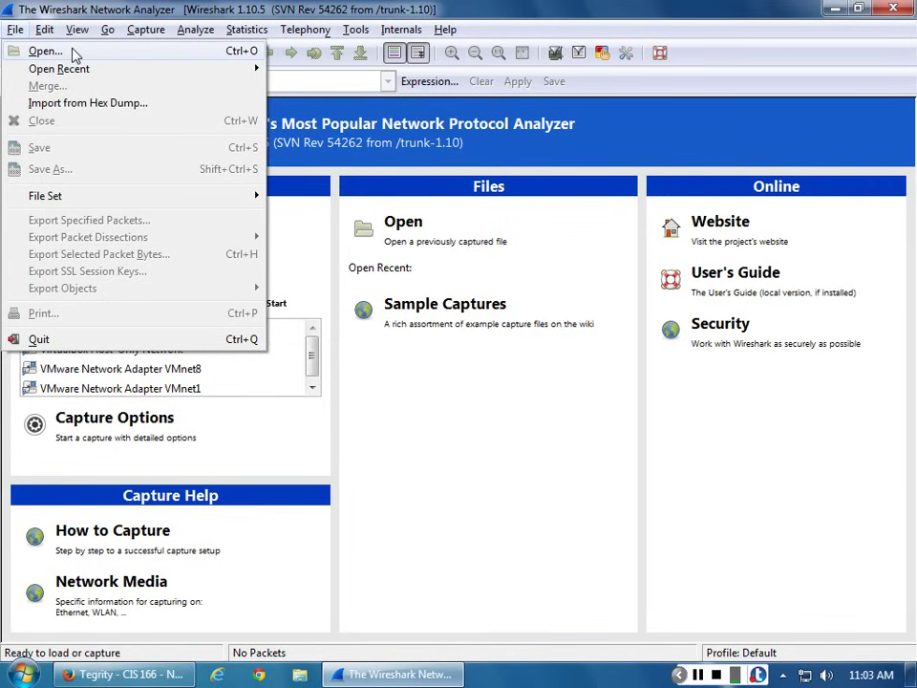
left_click(621, 92)
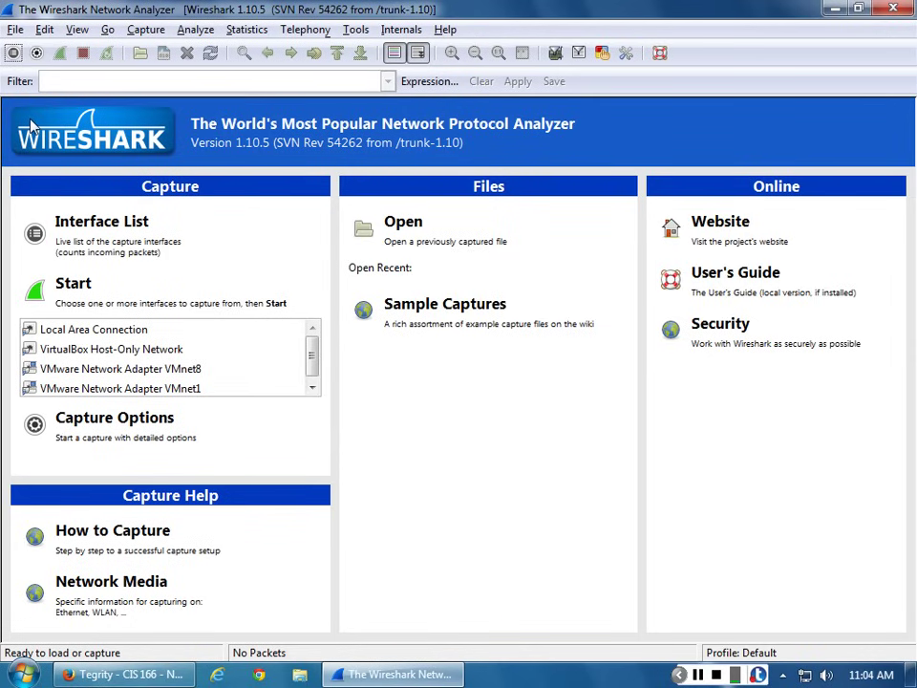
Start a live capture on the Local Area Connection interface and enlarge the packet list to fill most of the window.
left_click(70, 294)
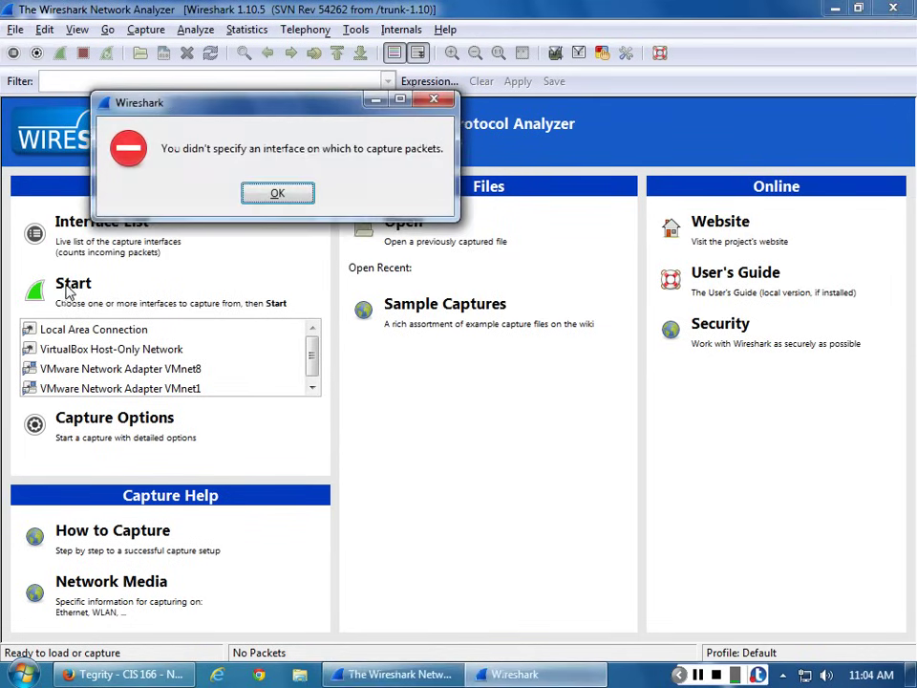
left_click(275, 195)
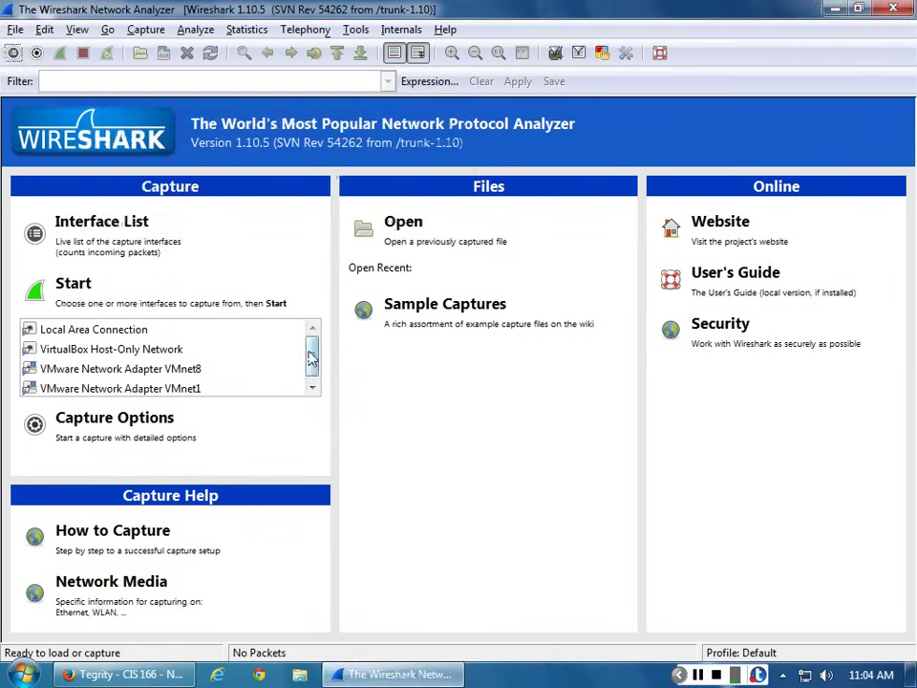
left_click(132, 331)
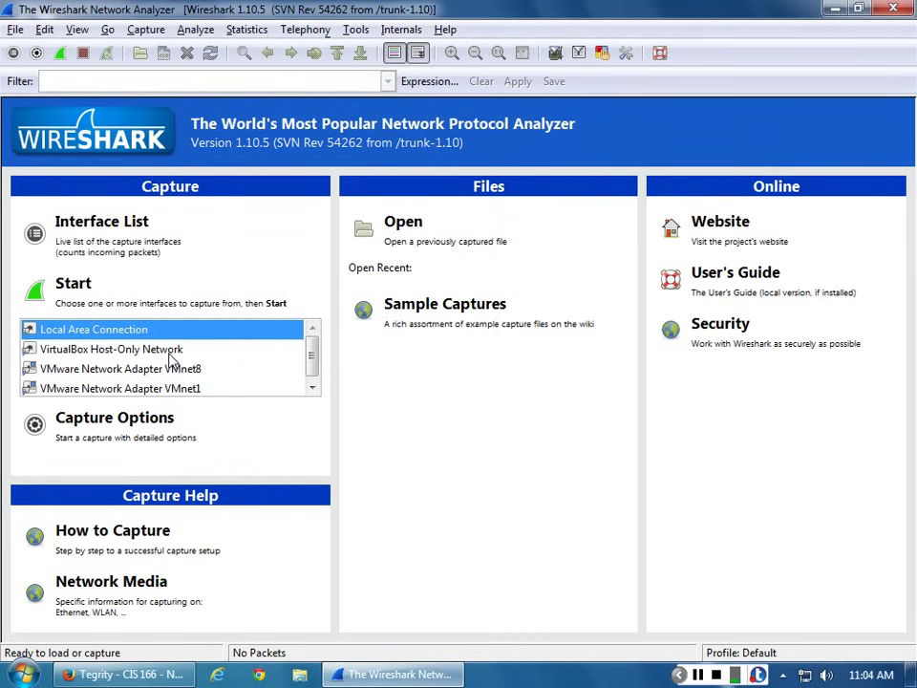
left_click(123, 301)
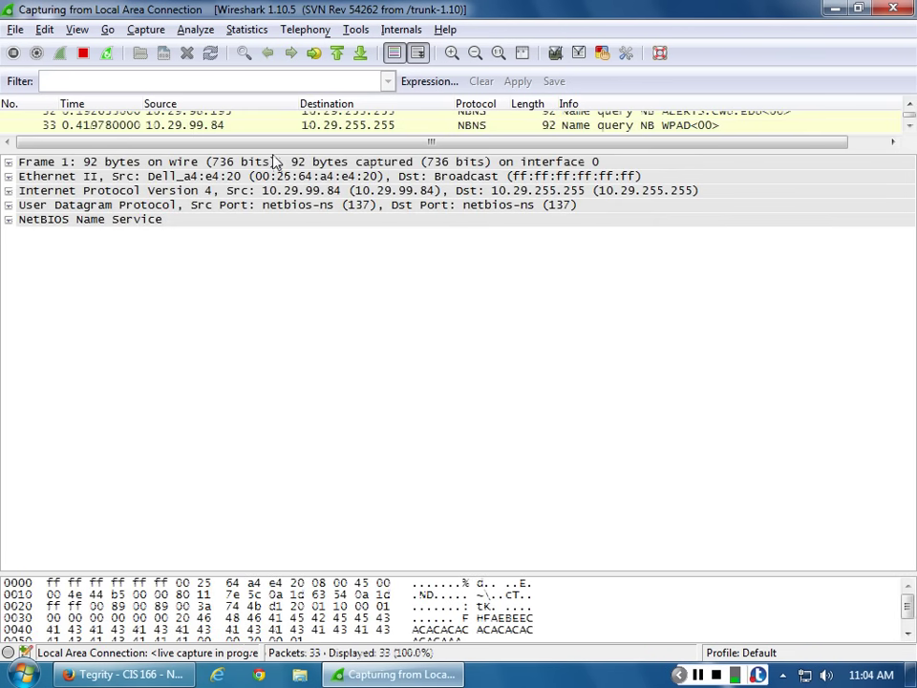
left_click_drag(272, 155, 280, 462)
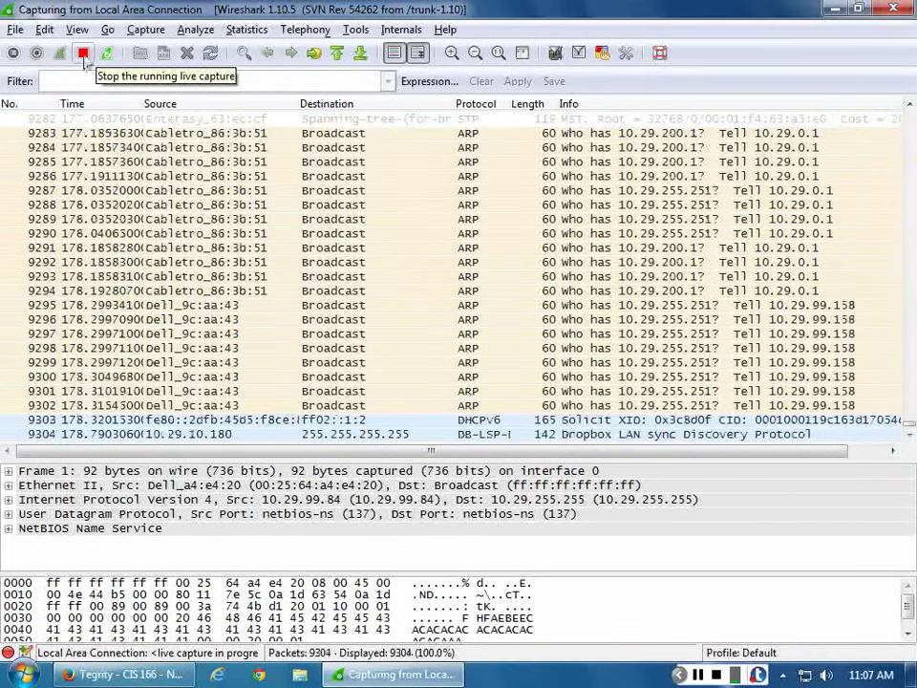
Stop the live capture and sort the captured packets by protocol in ascending order, showing the start of the list.
left_click(83, 54)
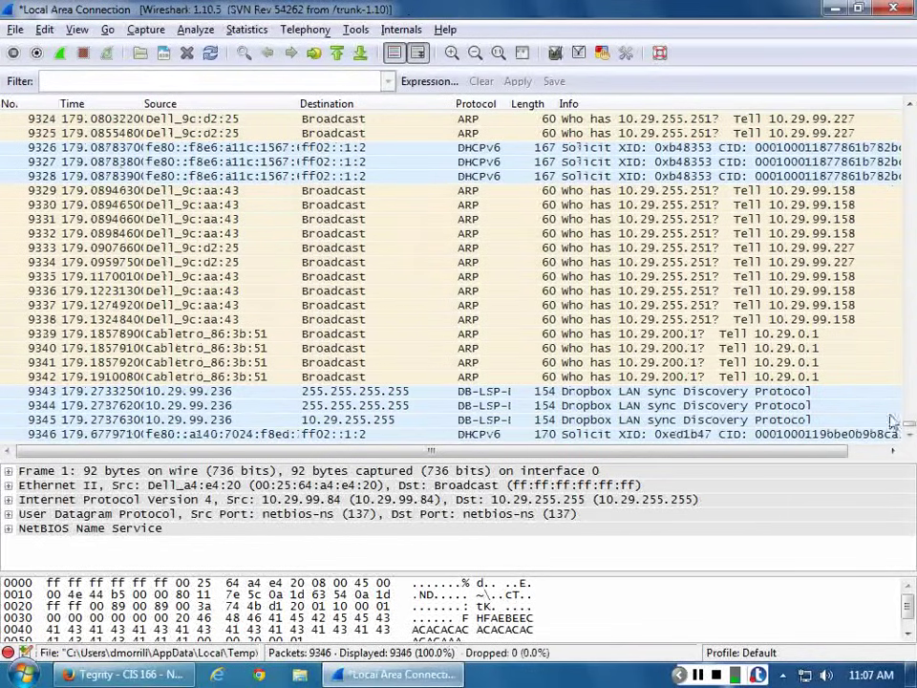
left_click_drag(909, 432, 912, 119)
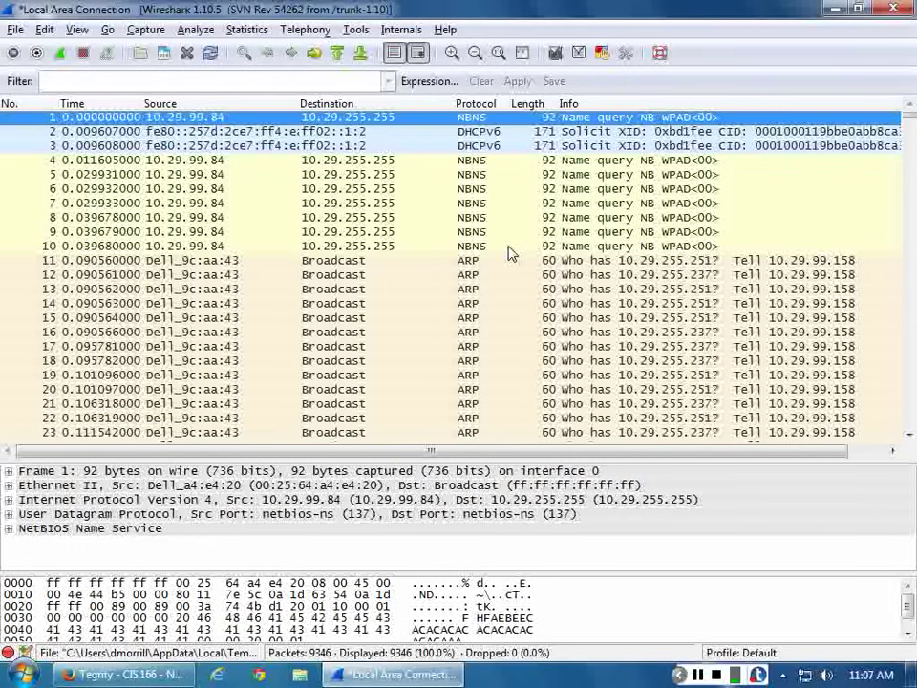
left_click(487, 105)
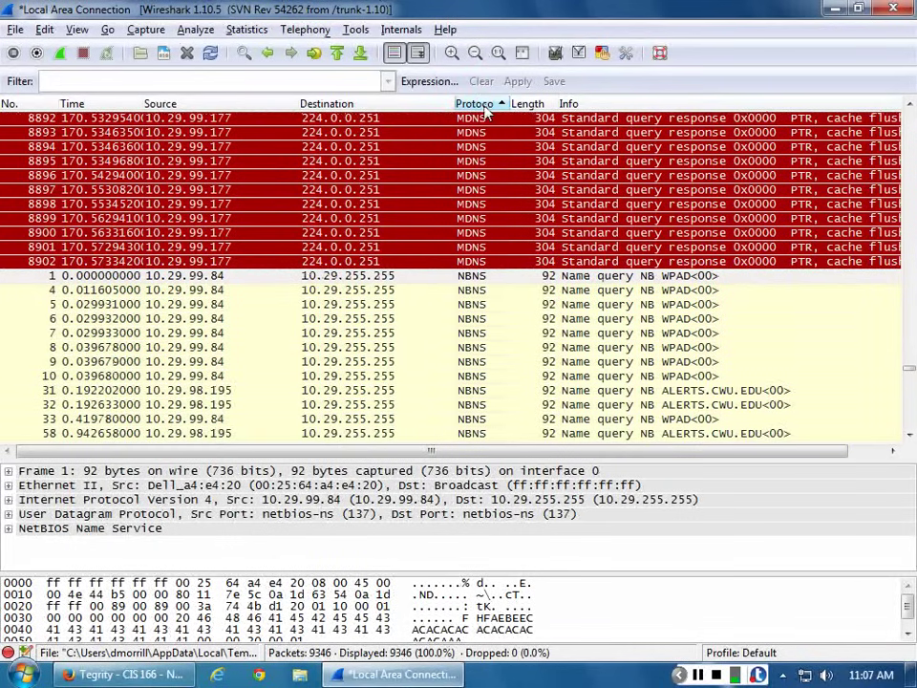
scroll(888, 296, "up", 9)
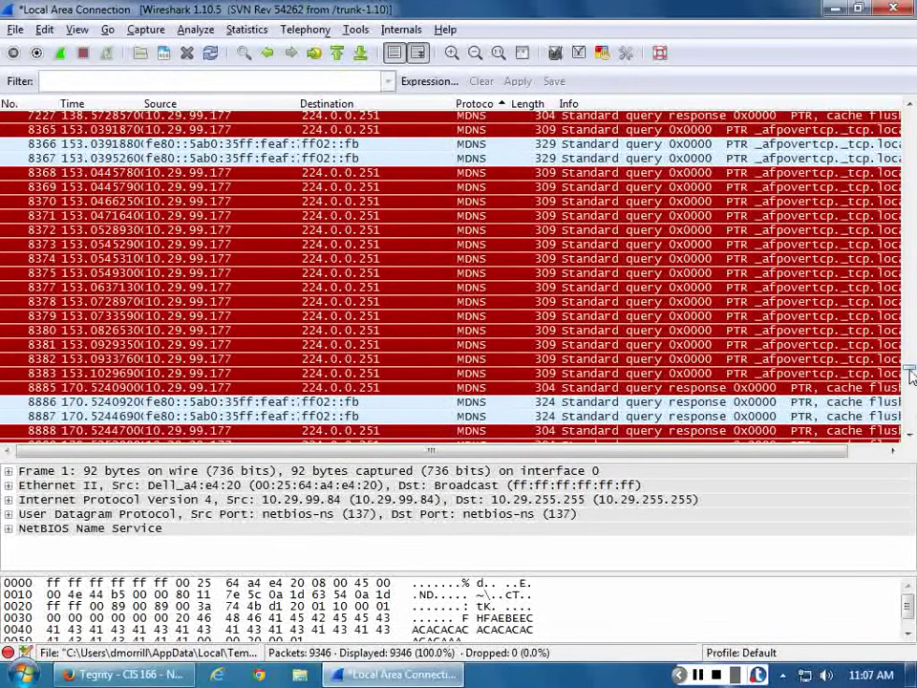
left_click_drag(910, 376, 912, 96)
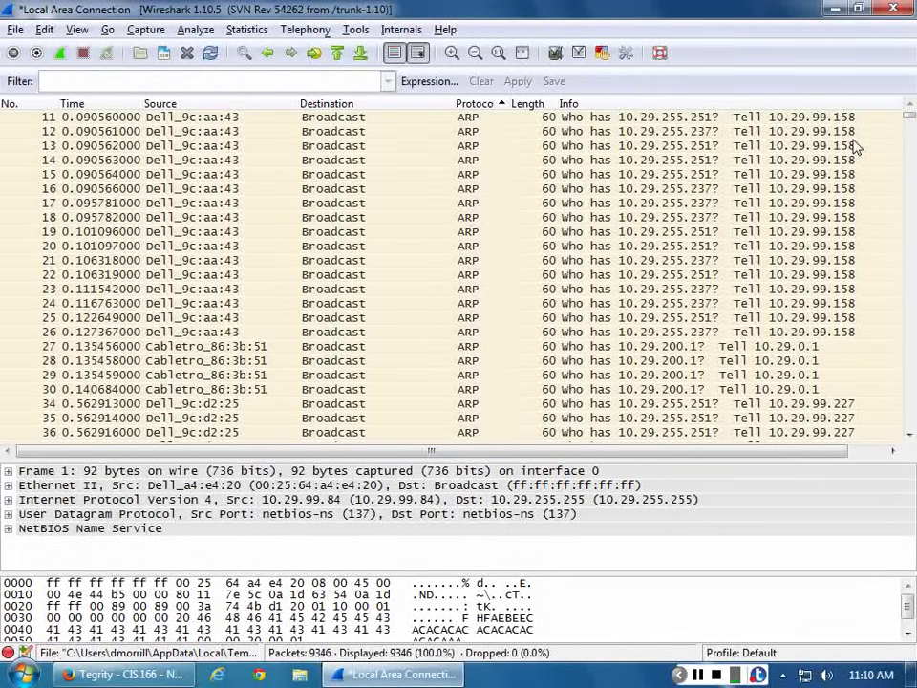
Examine the requested and requesting IP addresses in the ARP broadcasts, selecting packets 27 and 16.
left_click(654, 350)
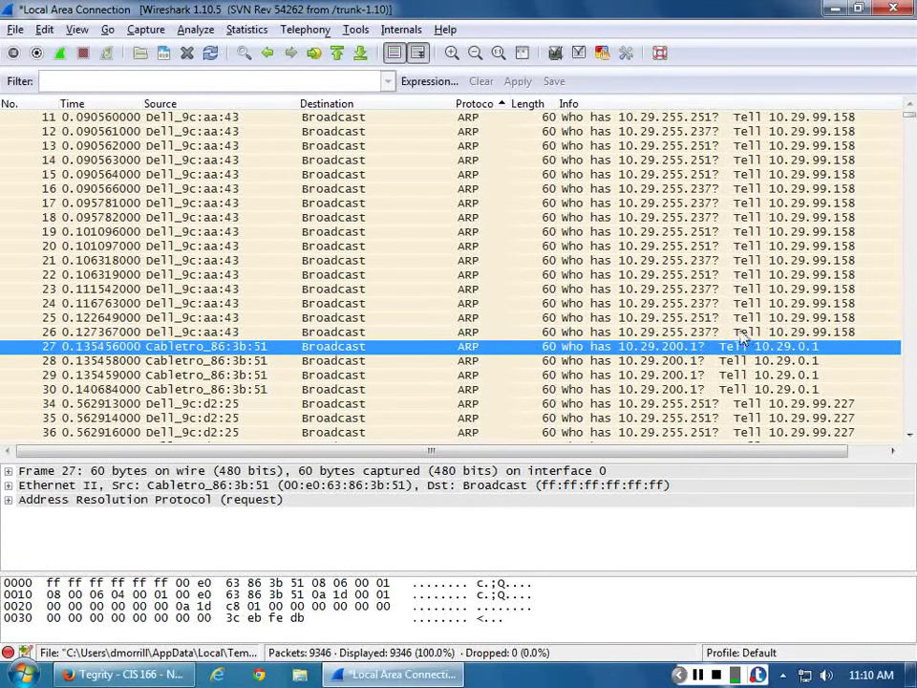
left_click(704, 191)
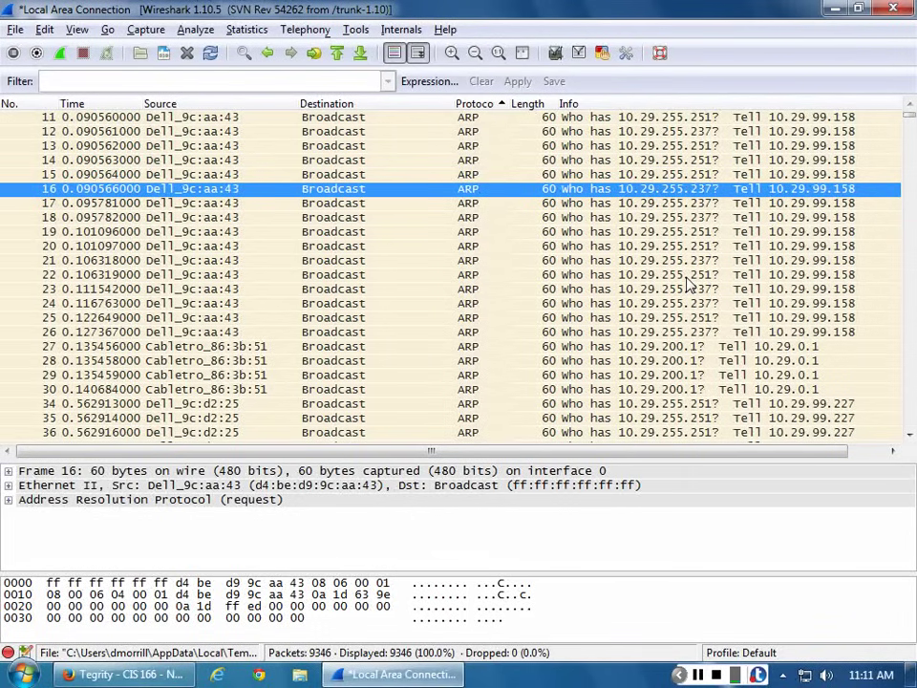
scroll(683, 296, "down", 5)
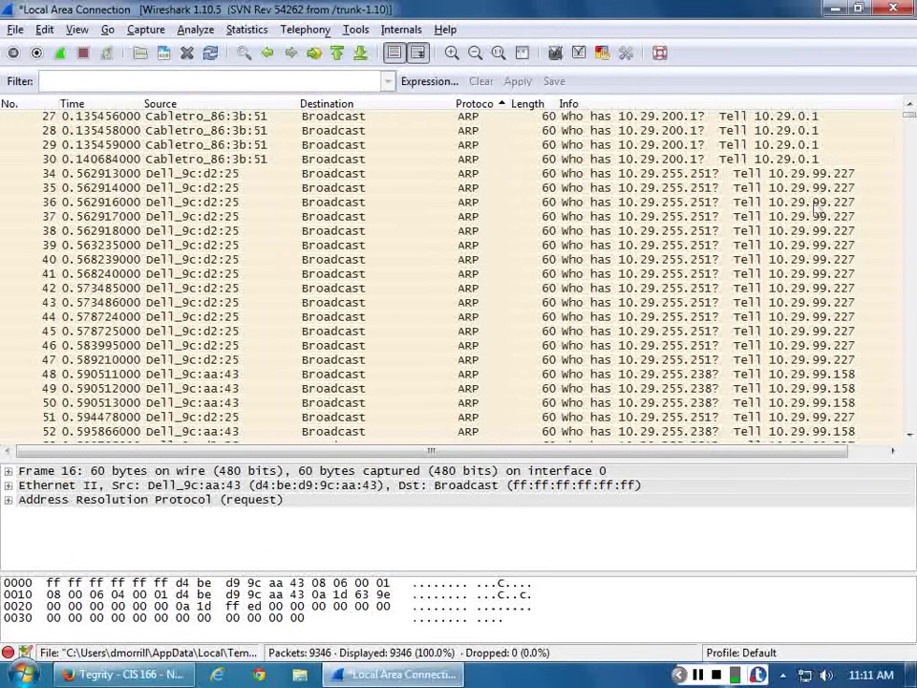
scroll(681, 306, "down", 9)
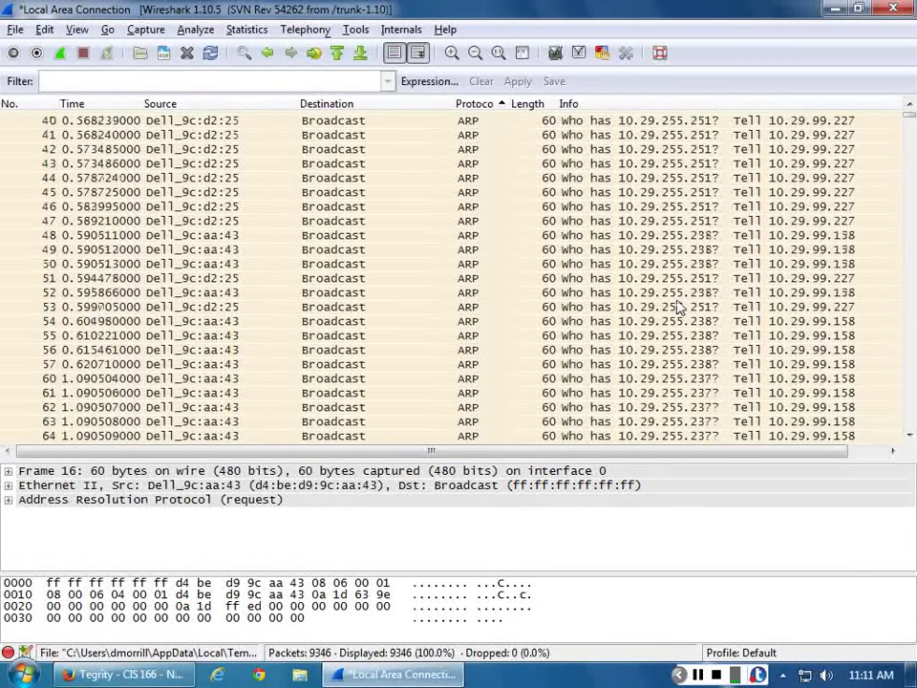
scroll(680, 305, "down", 16)
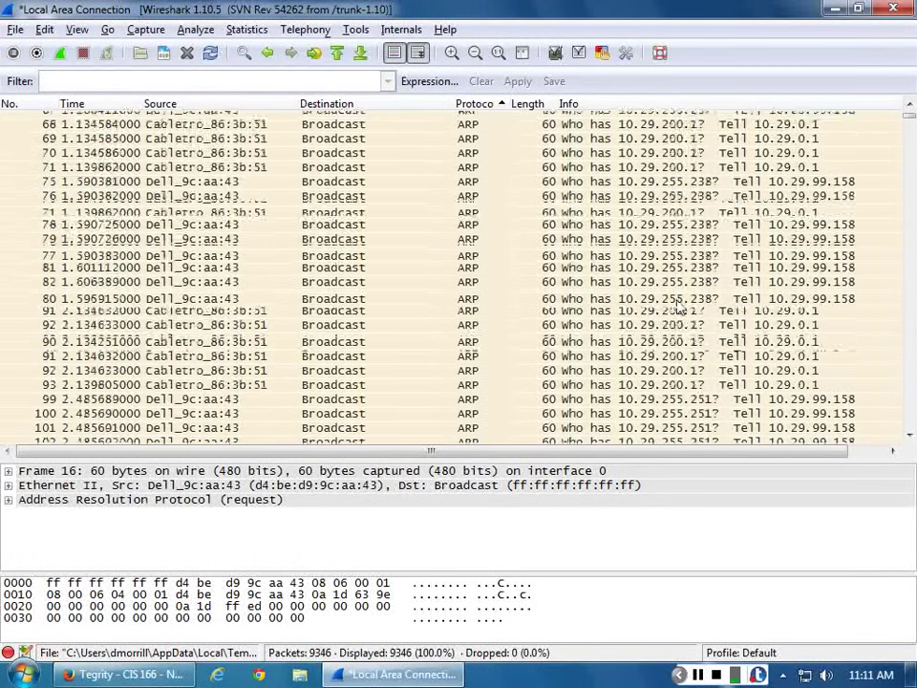
scroll(680, 306, "down", 13)
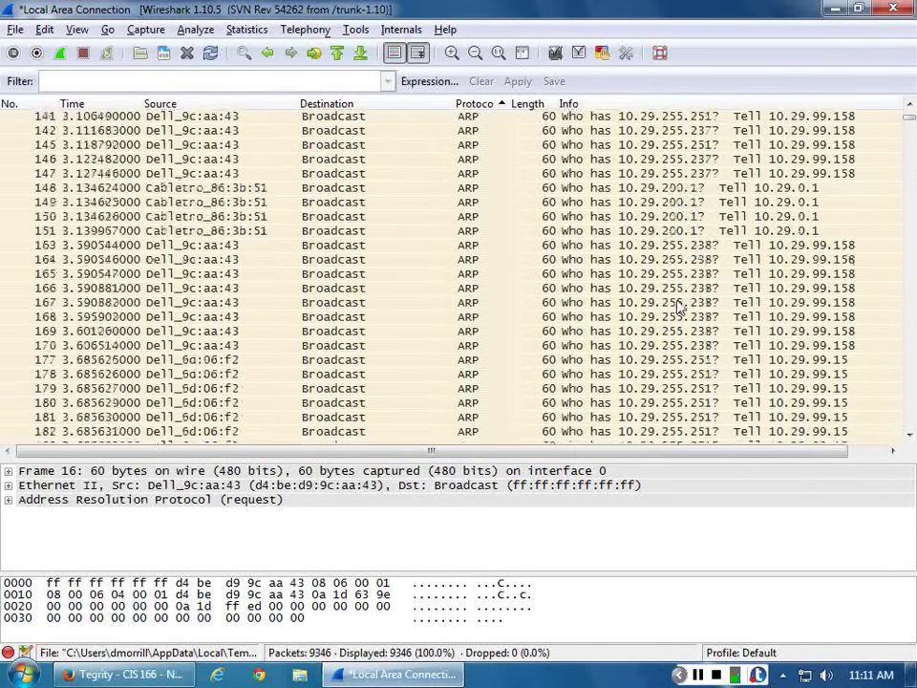
scroll(680, 306, "down", 6)
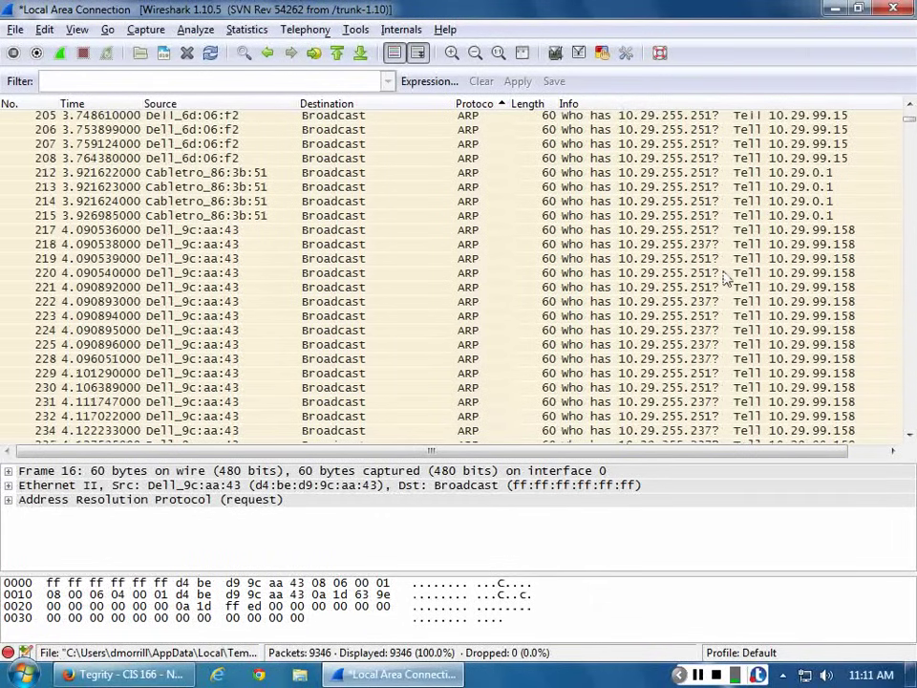
Compare the source devices of ARP packets 207 and 212, and review the sources of the ARP broadcasts further down the list.
left_click(208, 145)
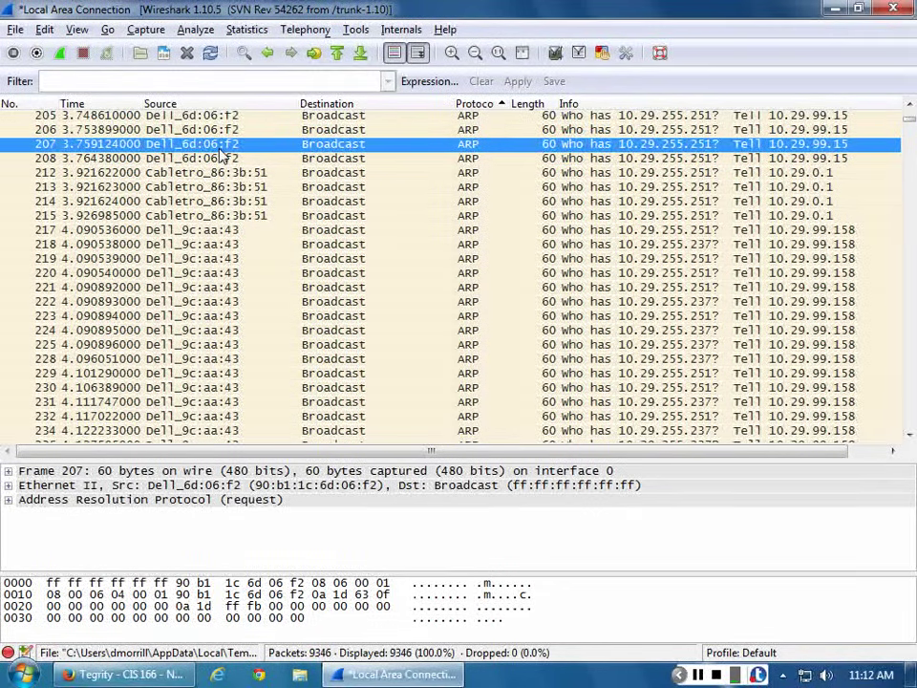
left_click(195, 173)
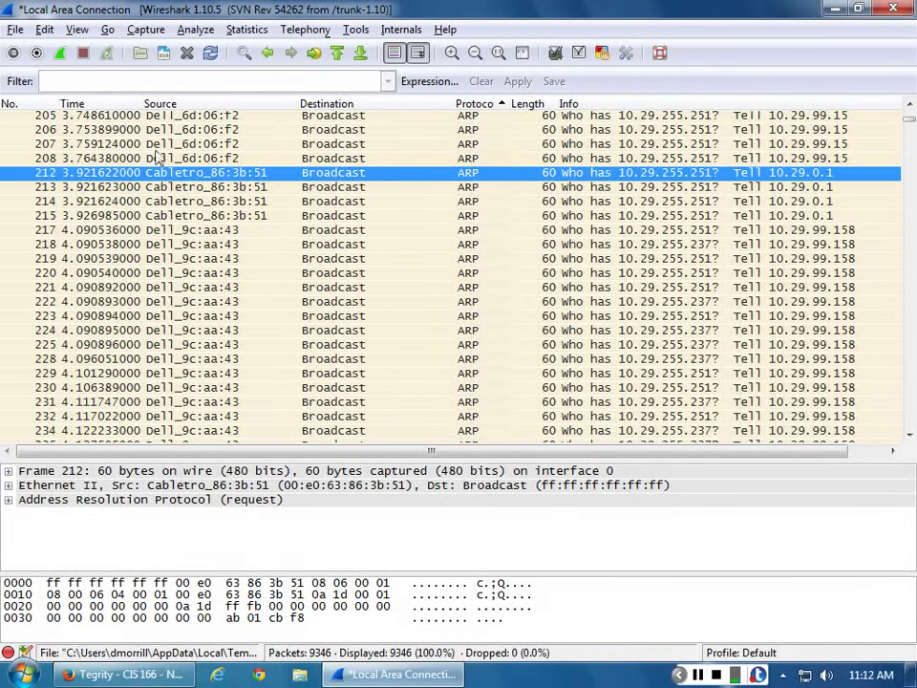
key("Up")
key("Up")
key("Down")
key("Down")
scroll(184, 234, "down", 20)
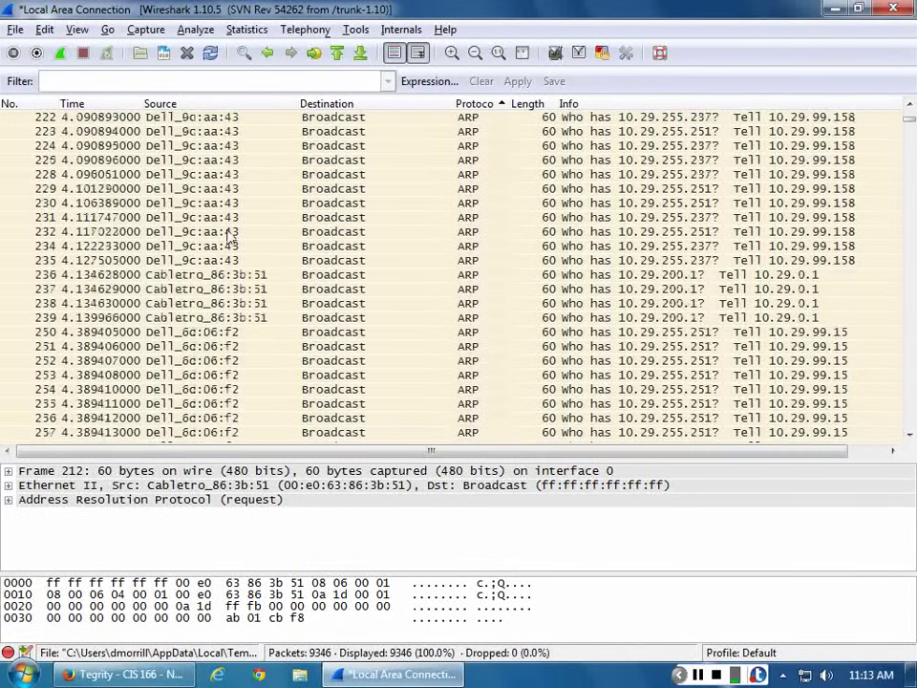
scroll(229, 240, "down", 5)
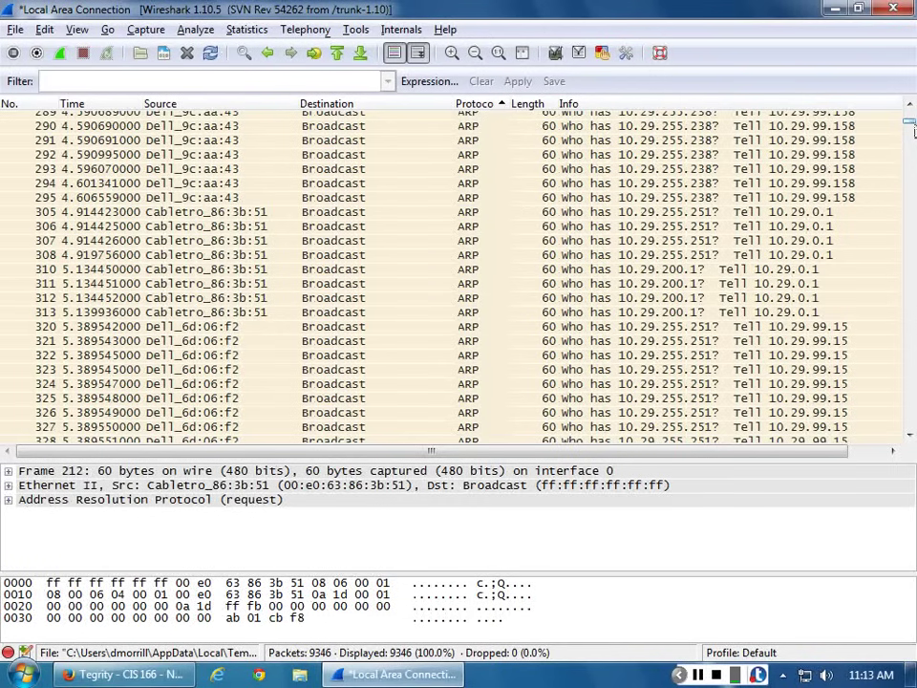
left_click_drag(910, 130, 908, 217)
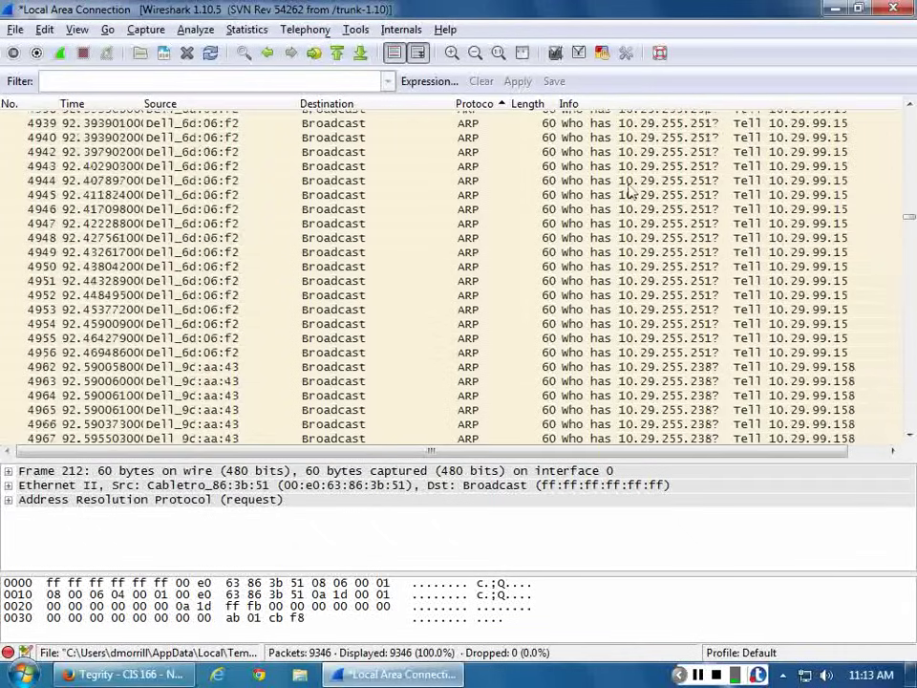
Review the remaining ARP broadcasts through to the end of the ARP group and bring the first BROWSER packets into view.
scroll(629, 198, "down", 15)
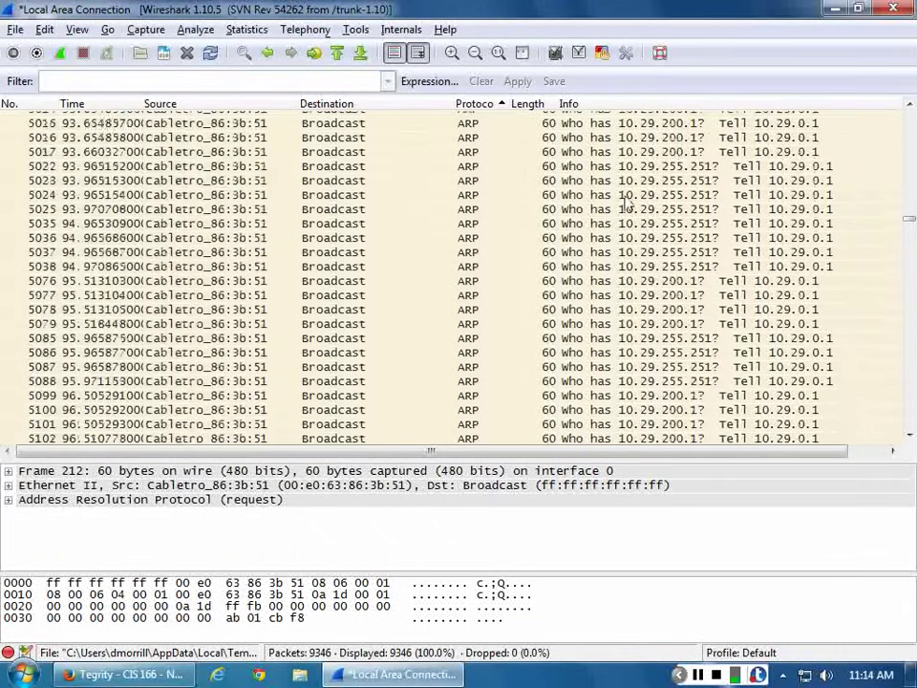
scroll(629, 204, "down", 3)
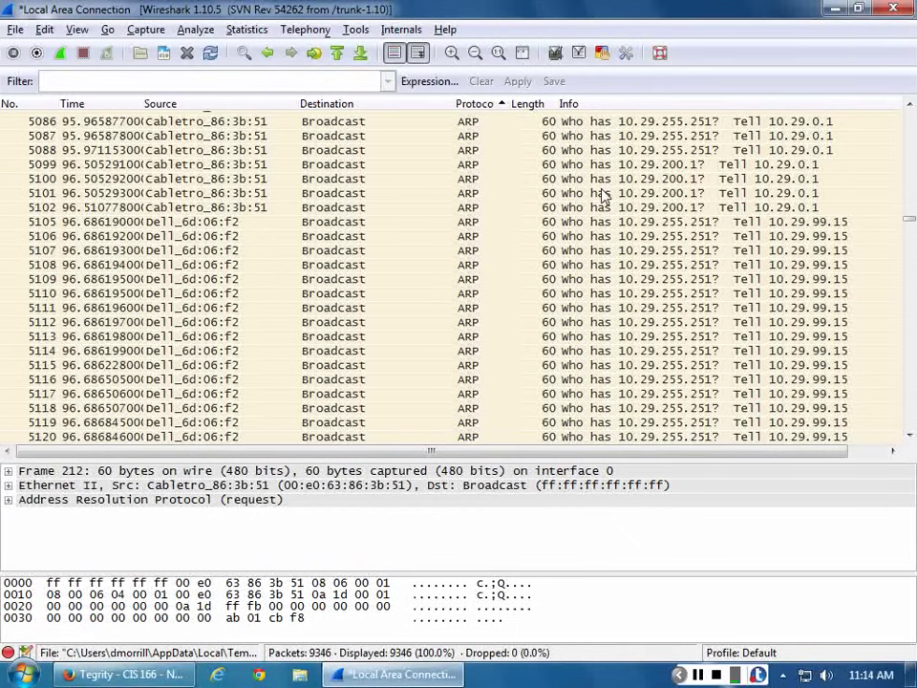
scroll(912, 252, "down", 10)
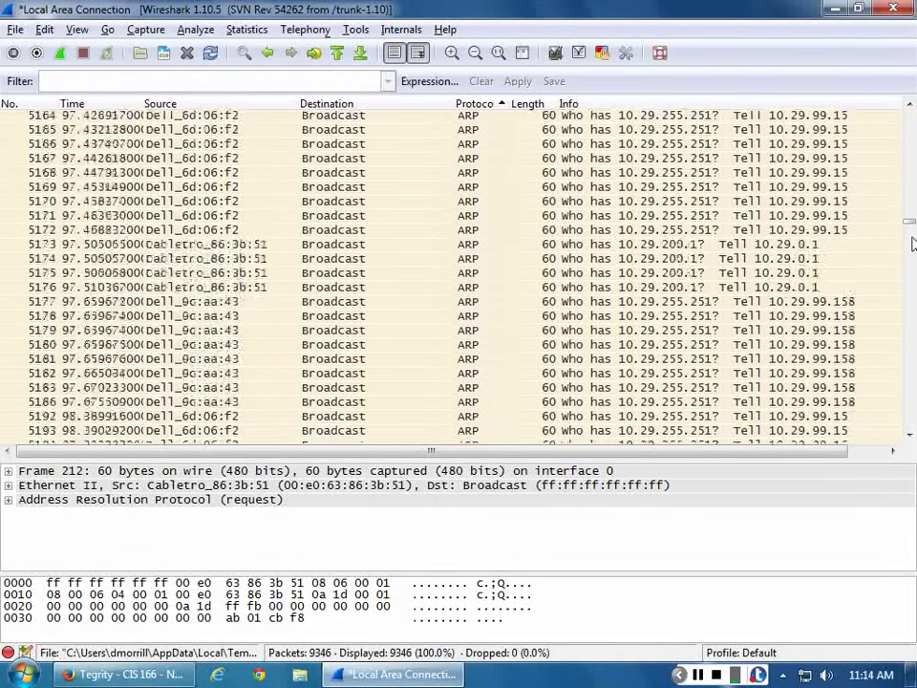
scroll(912, 252, "down", 20)
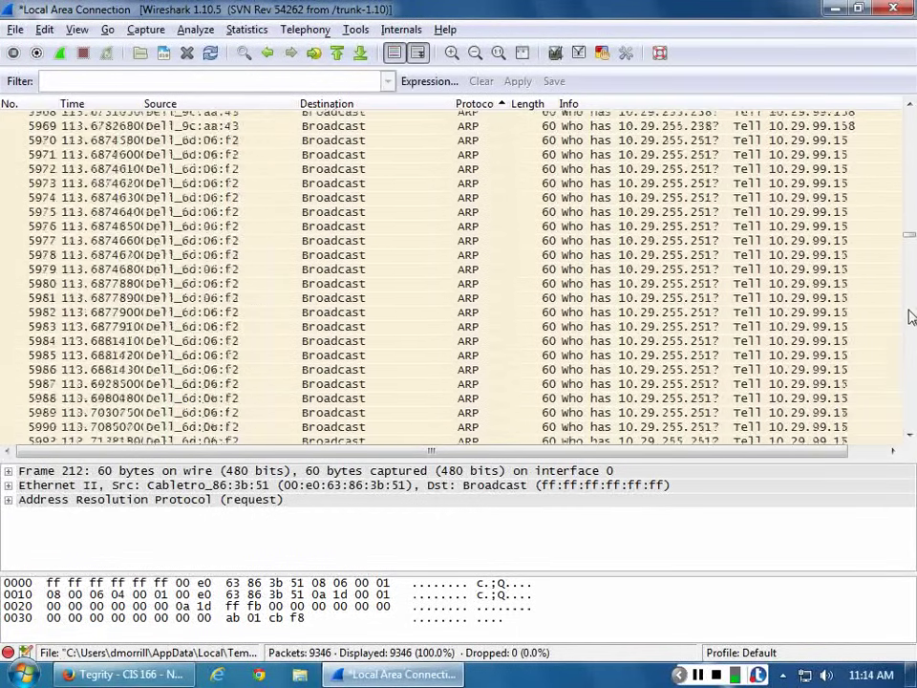
scroll(912, 323, "down", 20)
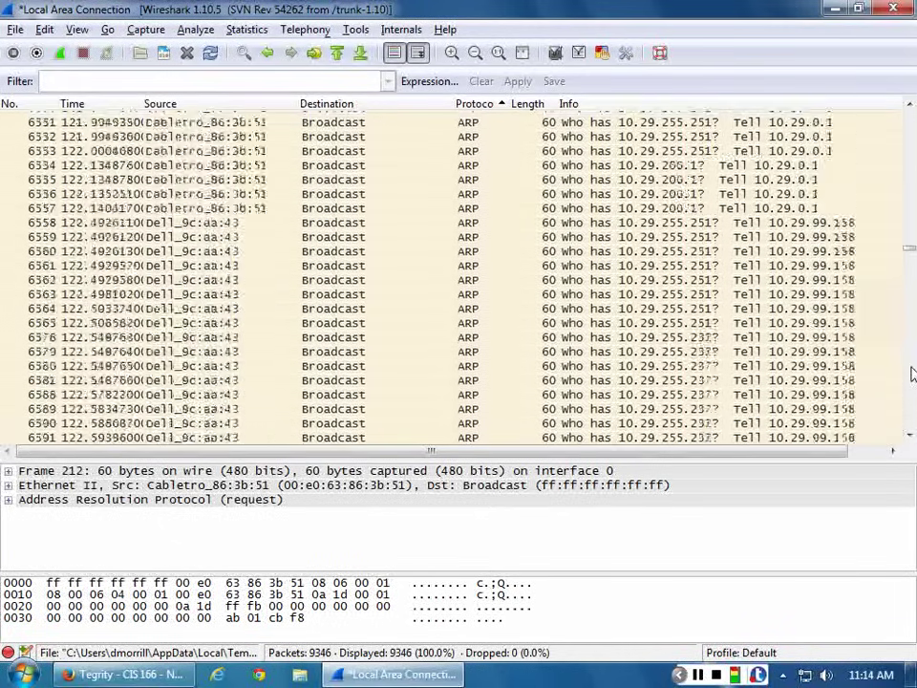
left_click_drag(912, 260, 745, 321)
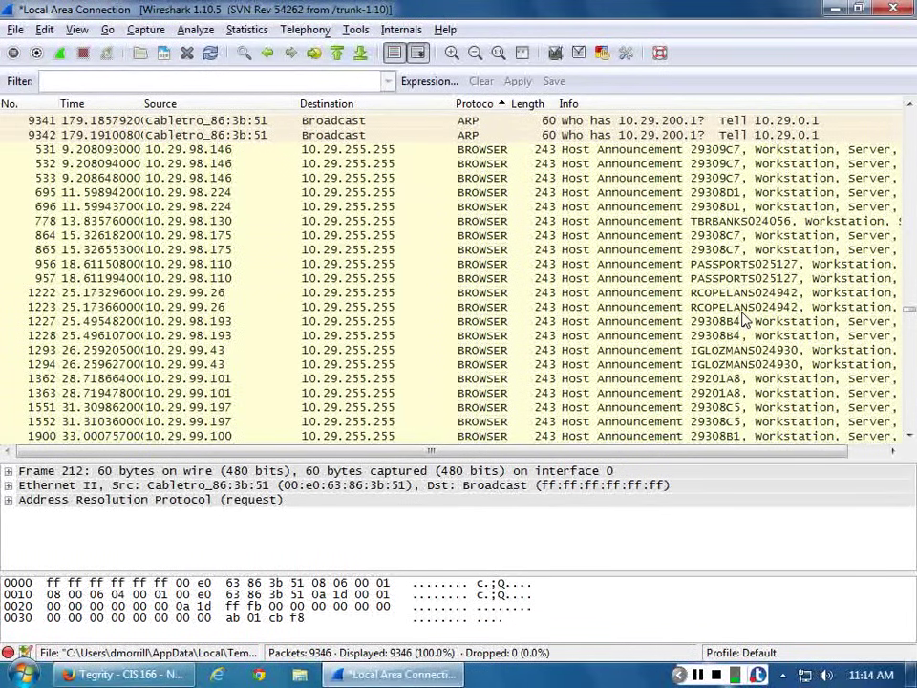
Select BROWSER packet 531, enlarge the packet details and bytes areas, and locate the SMB signature in its raw data.
left_click(152, 150)
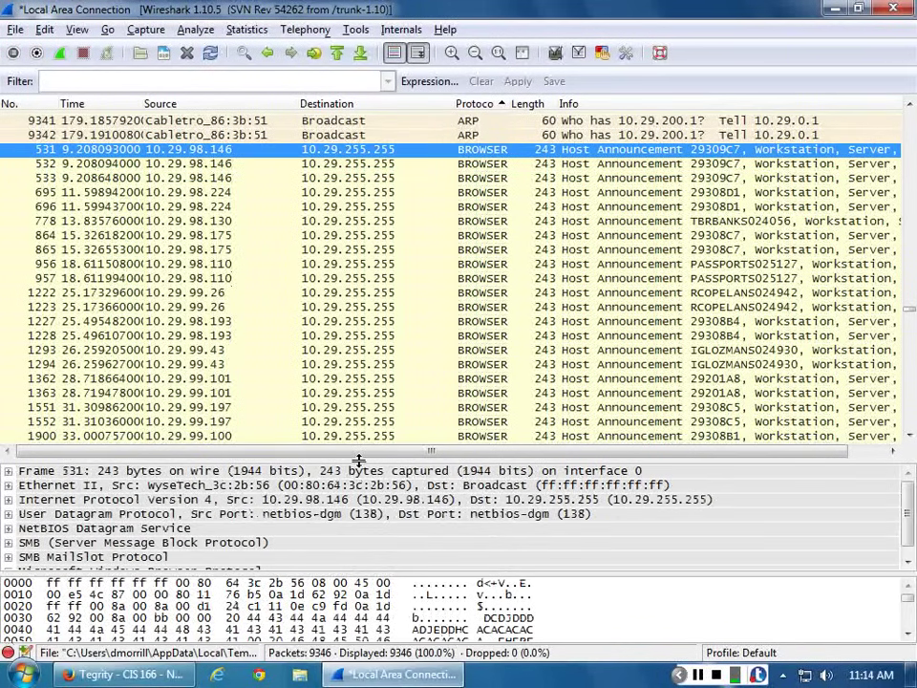
left_click_drag(358, 460, 363, 323)
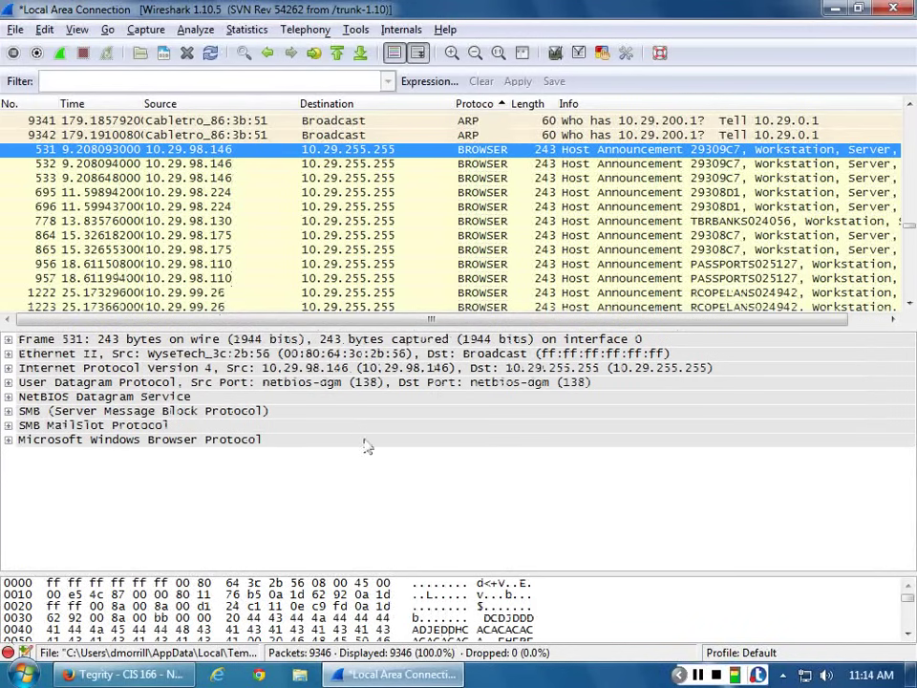
left_click_drag(359, 571, 358, 437)
left_click(524, 531)
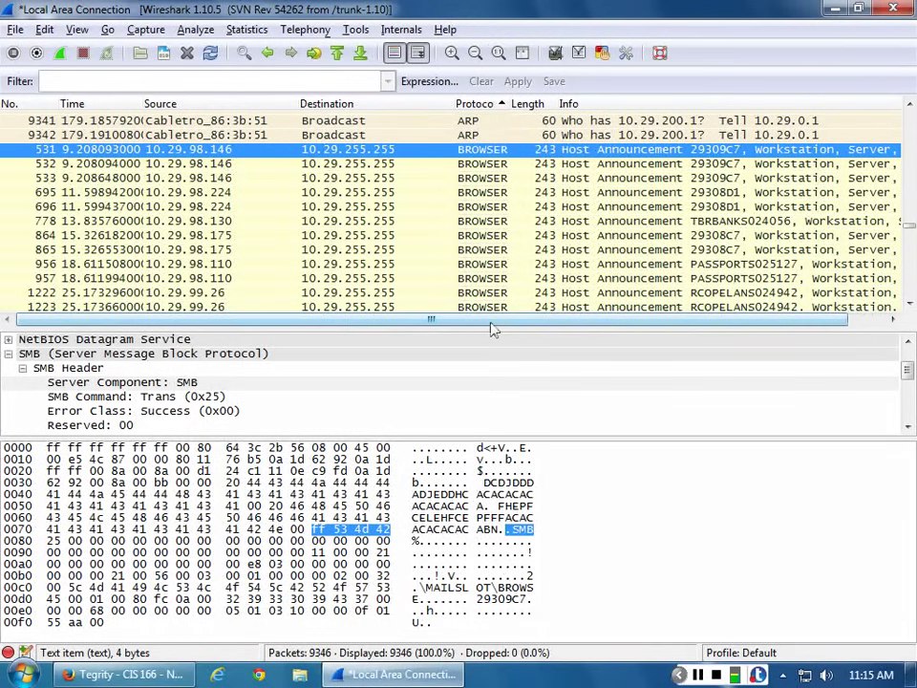
Examine packet 531's full info text and SMB header fields, including SMB Command, and select its Microsoft Windows Browser Protocol section.
left_click_drag(492, 325, 529, 325)
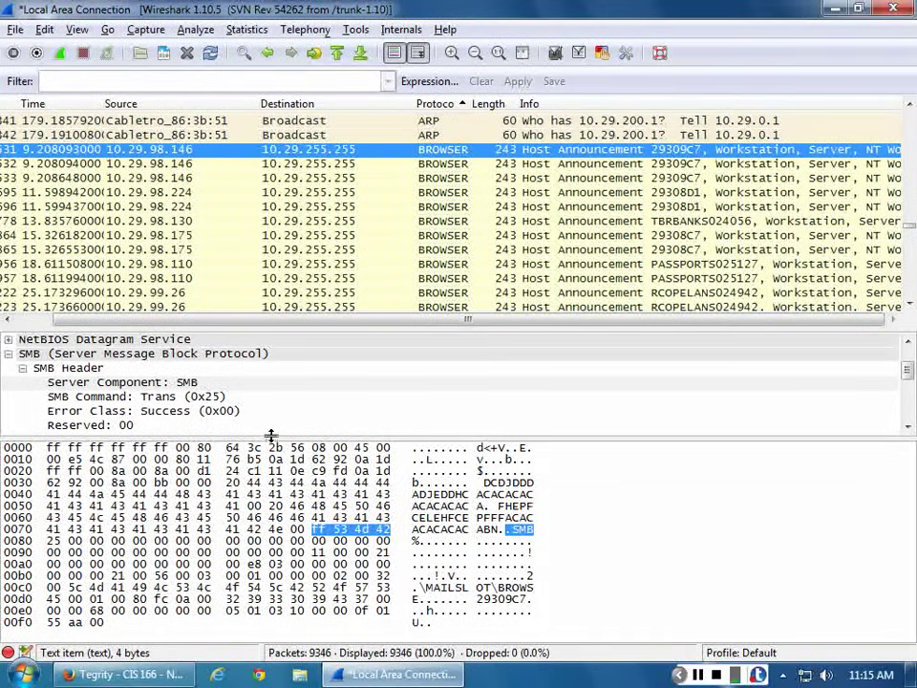
left_click_drag(275, 439, 274, 492)
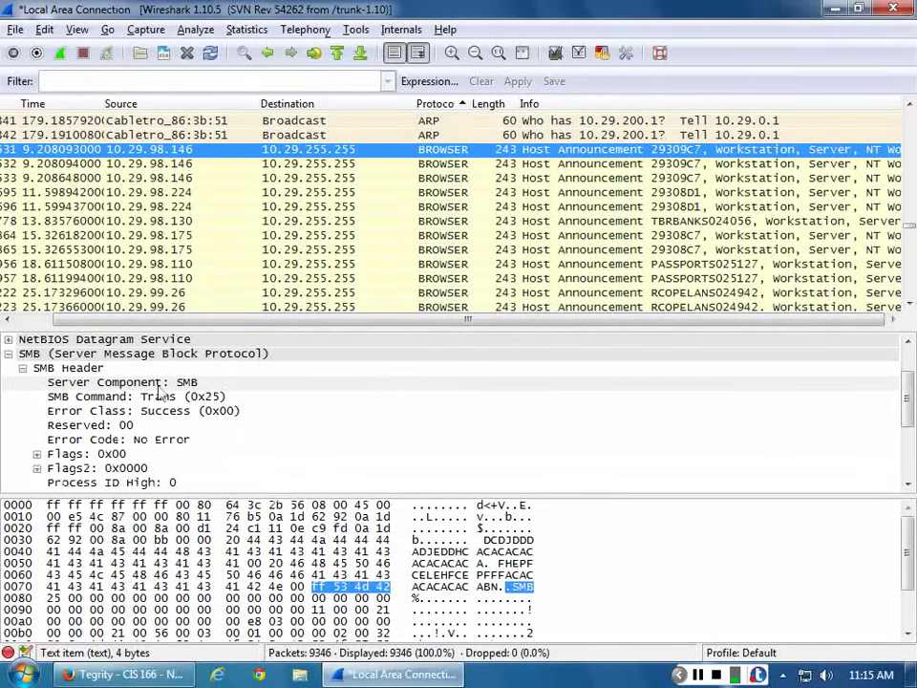
left_click(196, 396)
scroll(195, 397, "down", 2)
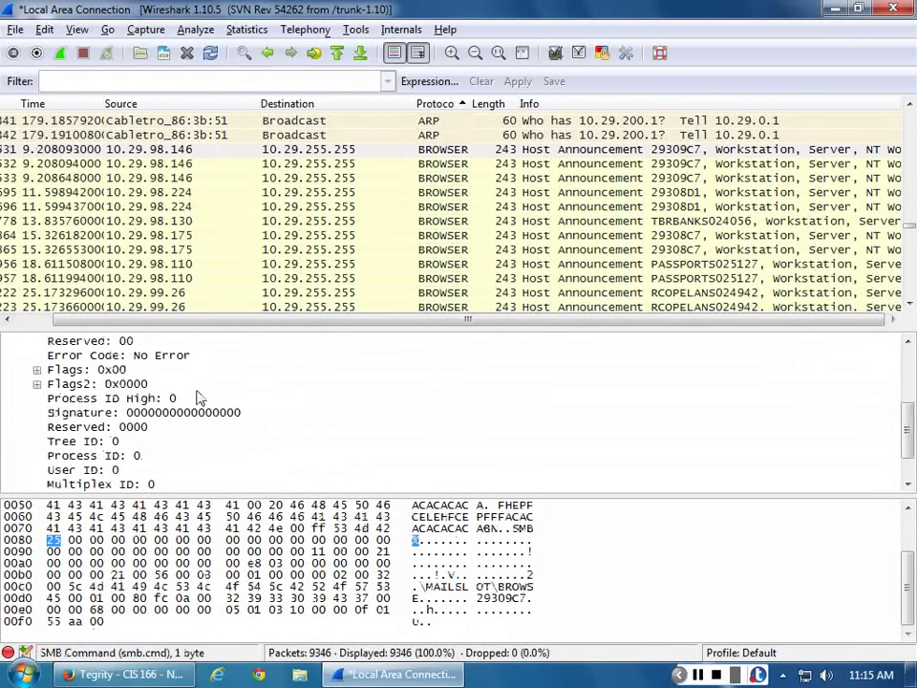
scroll(199, 396, "down", 1)
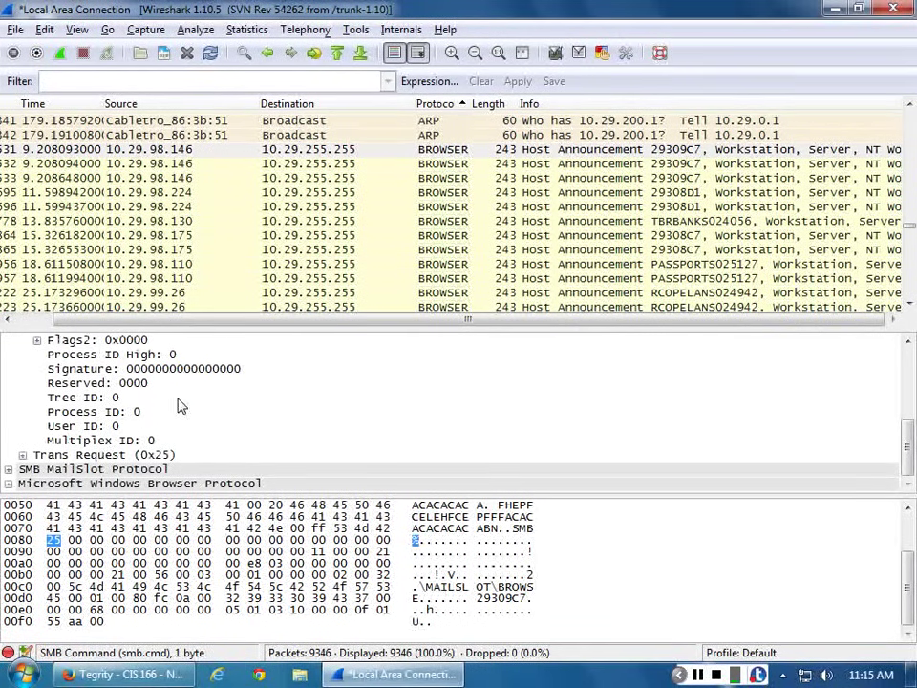
left_click(48, 485)
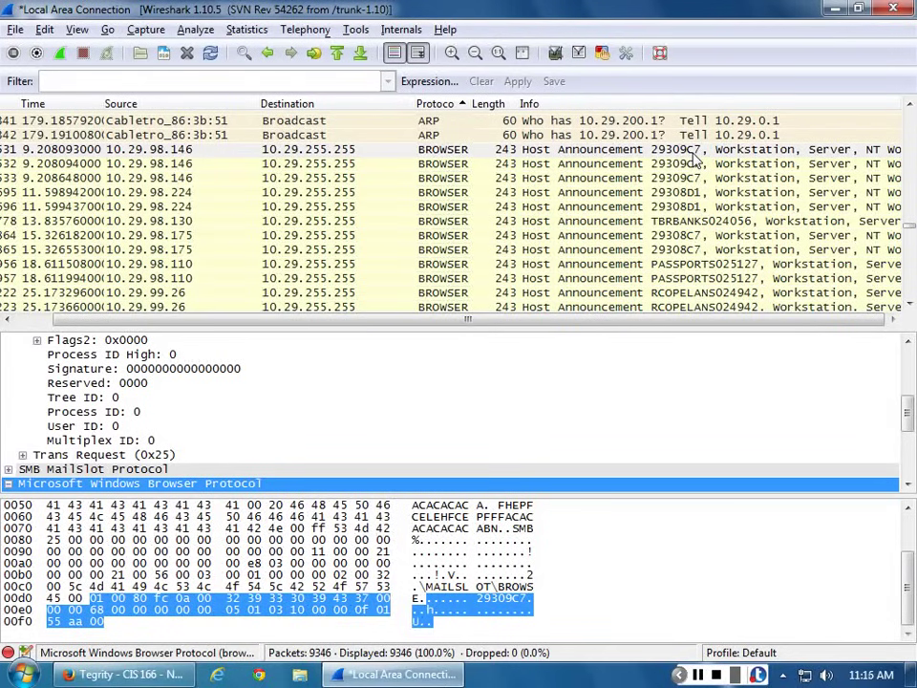
Open the Windows Network window to view the devices on the network, and return to the Wireshark capture.
left_click(21, 674)
left_click(268, 433)
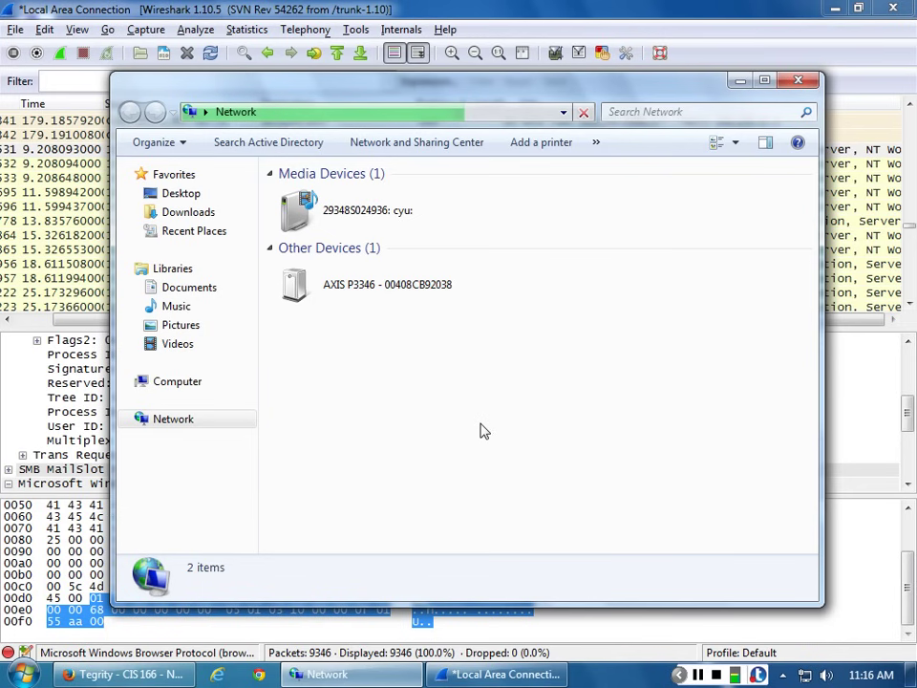
left_click(502, 8)
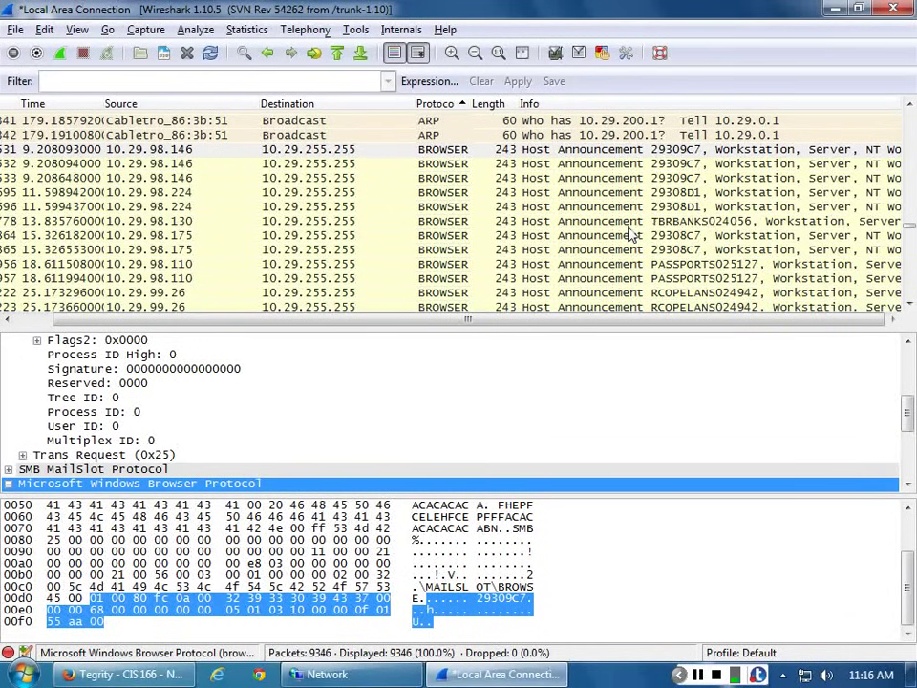
Examine the workstation names in the BROWSER host announcements, selecting packets 778, 1222 and 1362.
left_click(659, 222)
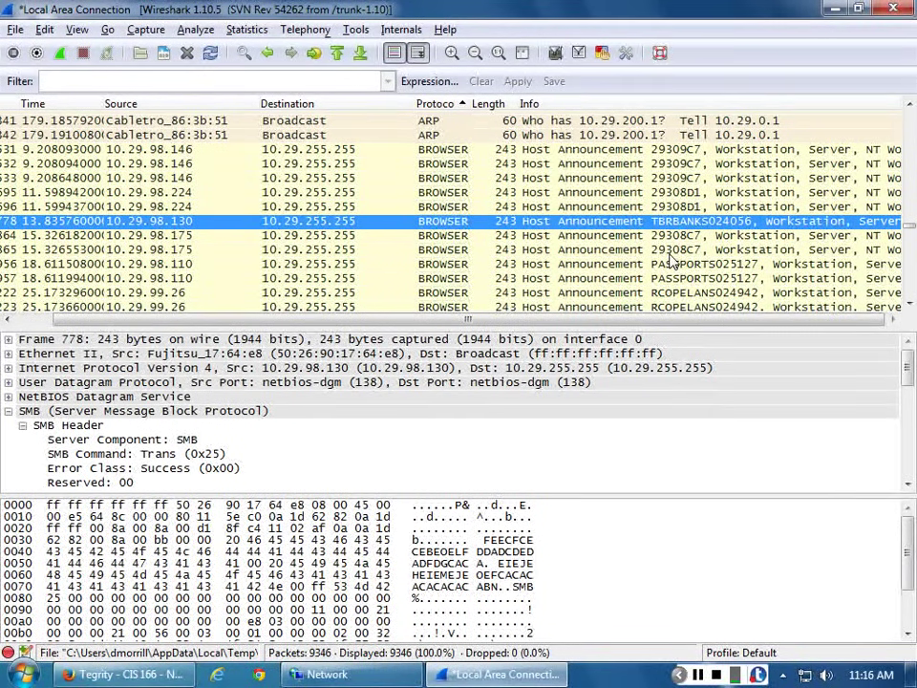
scroll(671, 260, "down", 1)
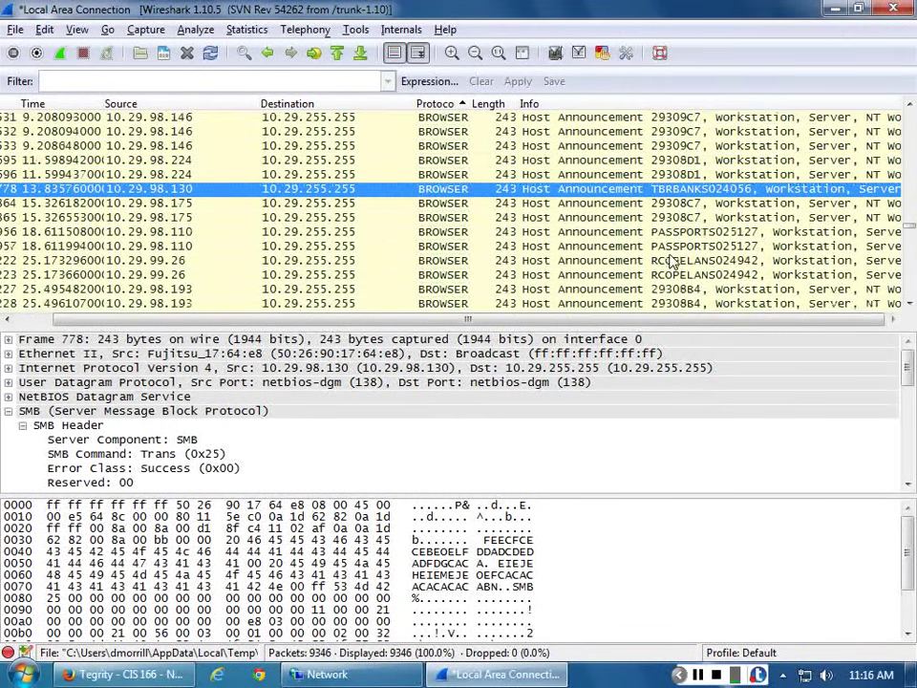
scroll(671, 260, "down", 1)
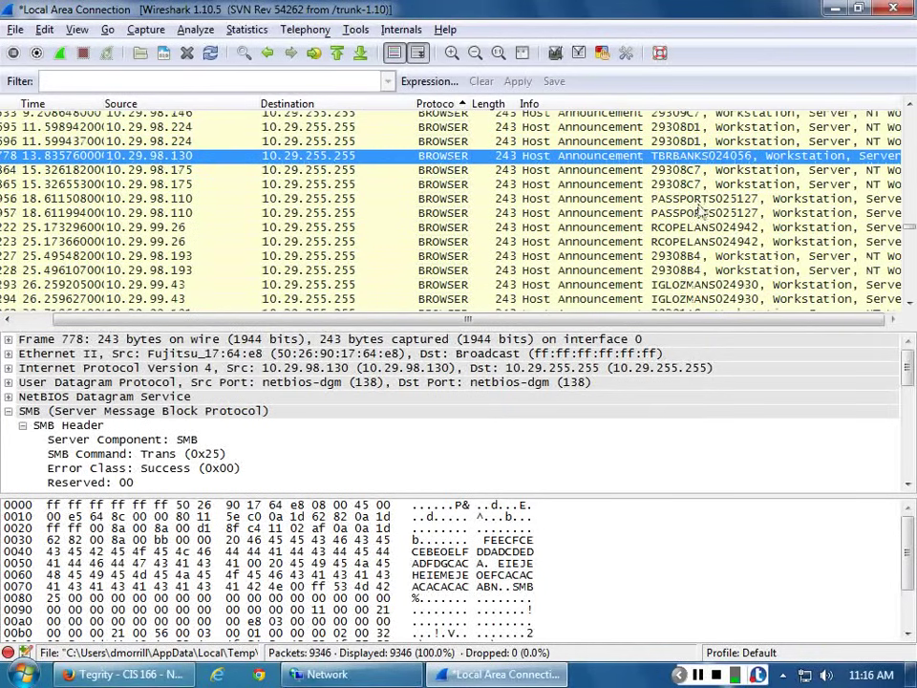
key("Down")
key("Down")
key("Down")
key("Down")
key("Down")
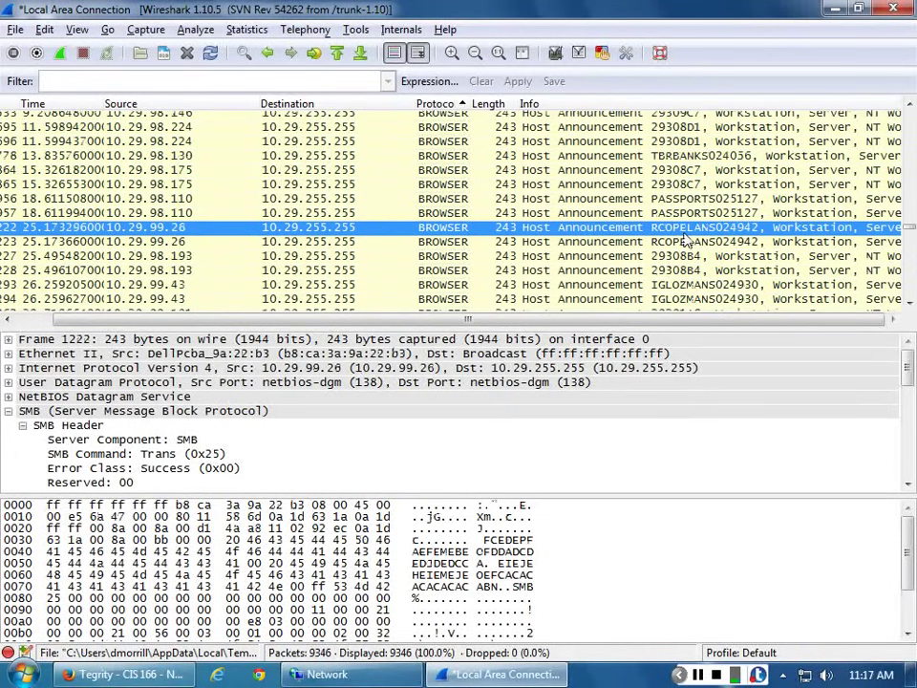
scroll(683, 265, "down", 1)
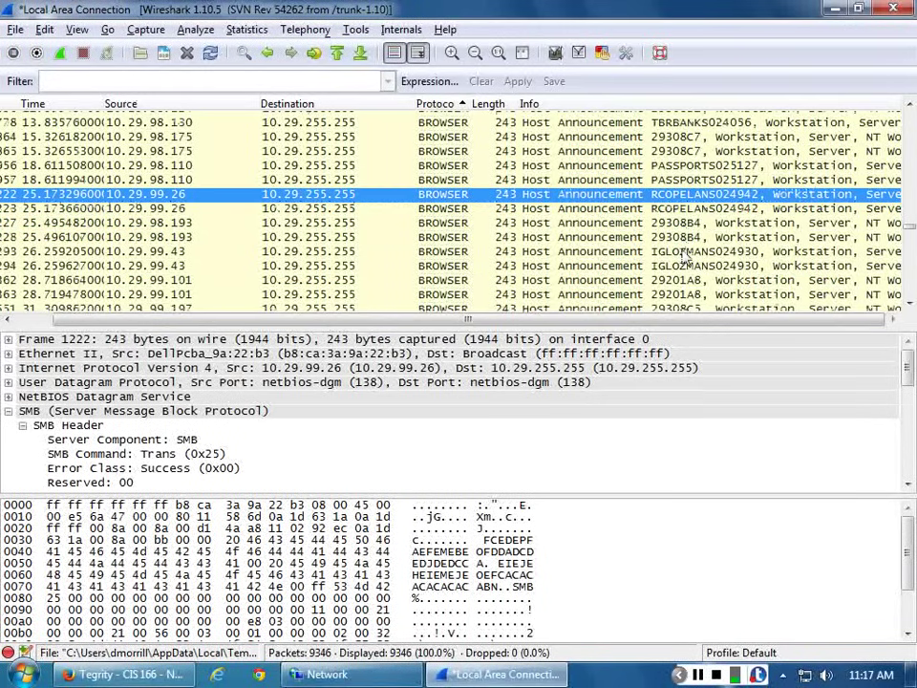
scroll(683, 256, "down", 2)
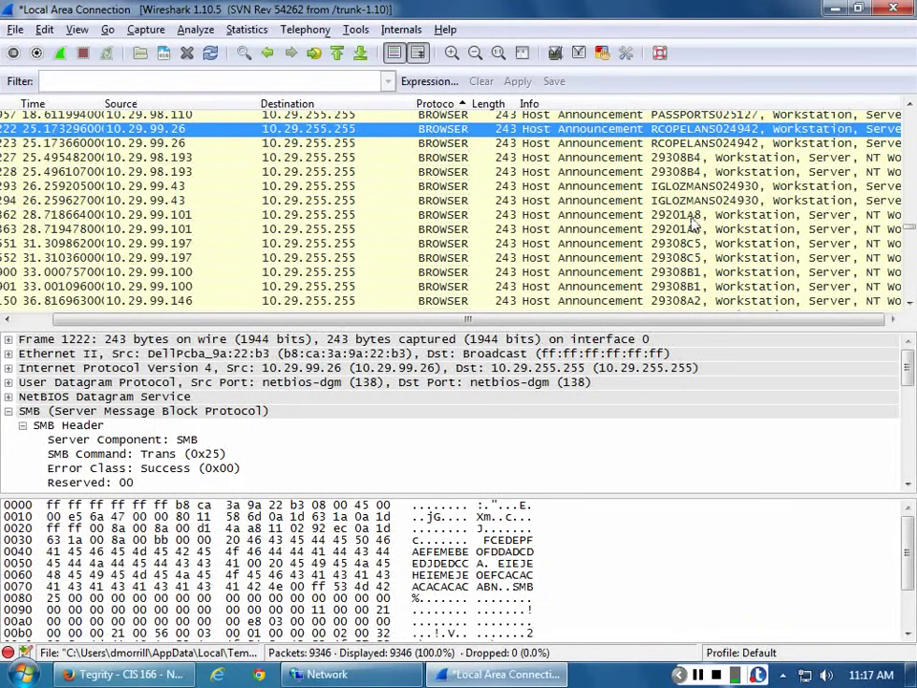
left_click(692, 218)
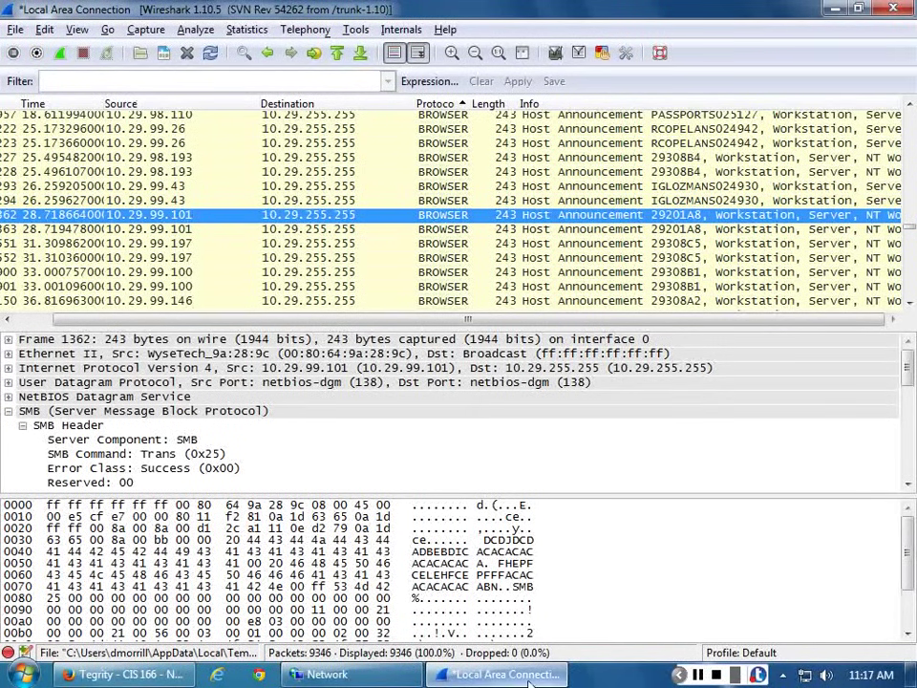
Switch to the Windows Network window to recheck its device list, and return to the Wireshark capture.
left_click(497, 674)
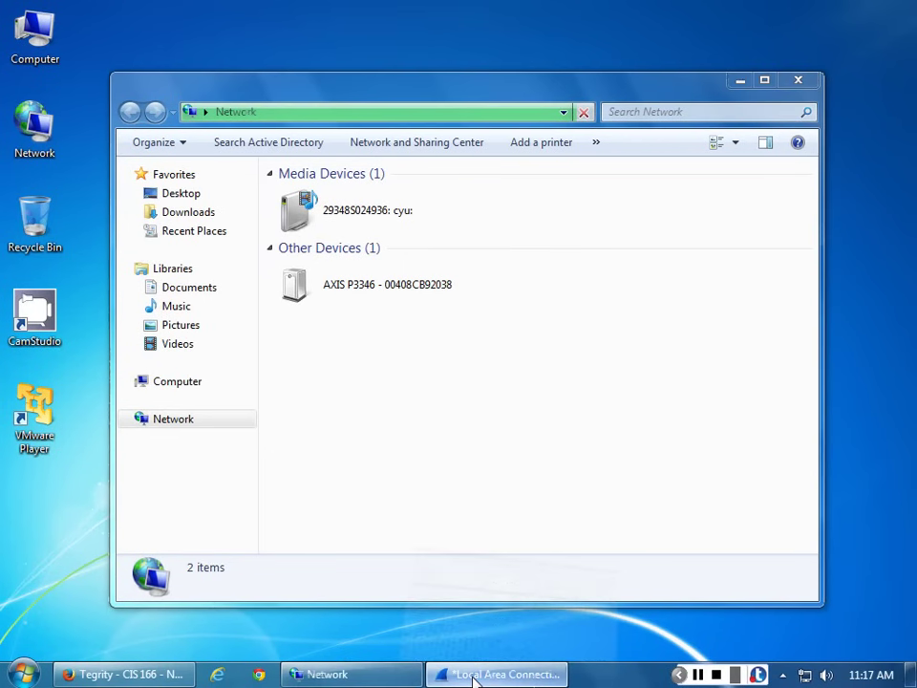
left_click(473, 675)
left_click(375, 678)
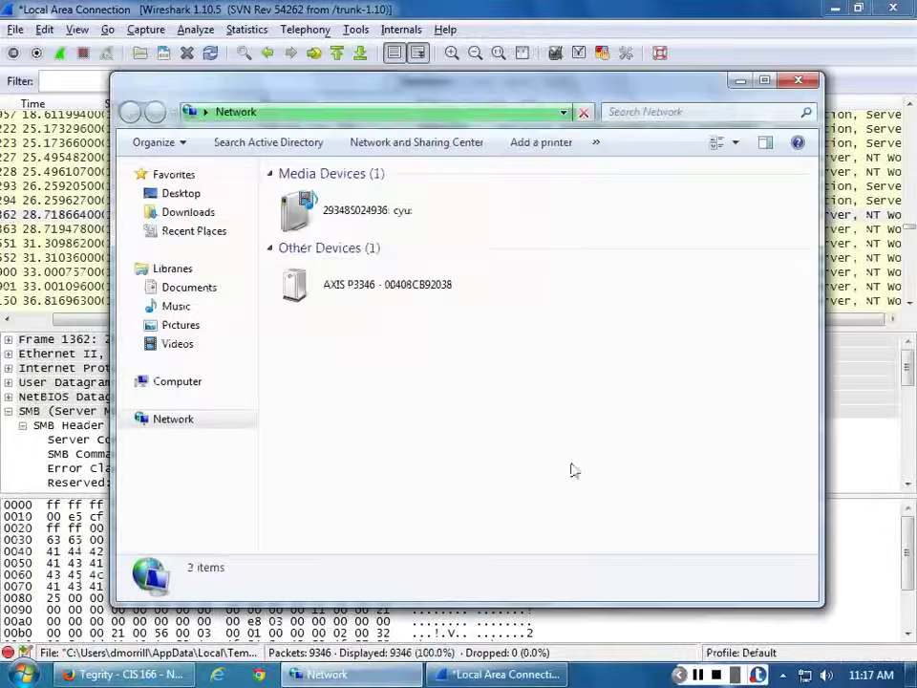
key("alt+Tab")
Review the host names further down the BROWSER announcements, selecting packet 2694 from 10.29.30.6 and packet 7199 from 10.29.99.210.
scroll(612, 225, "down", 6)
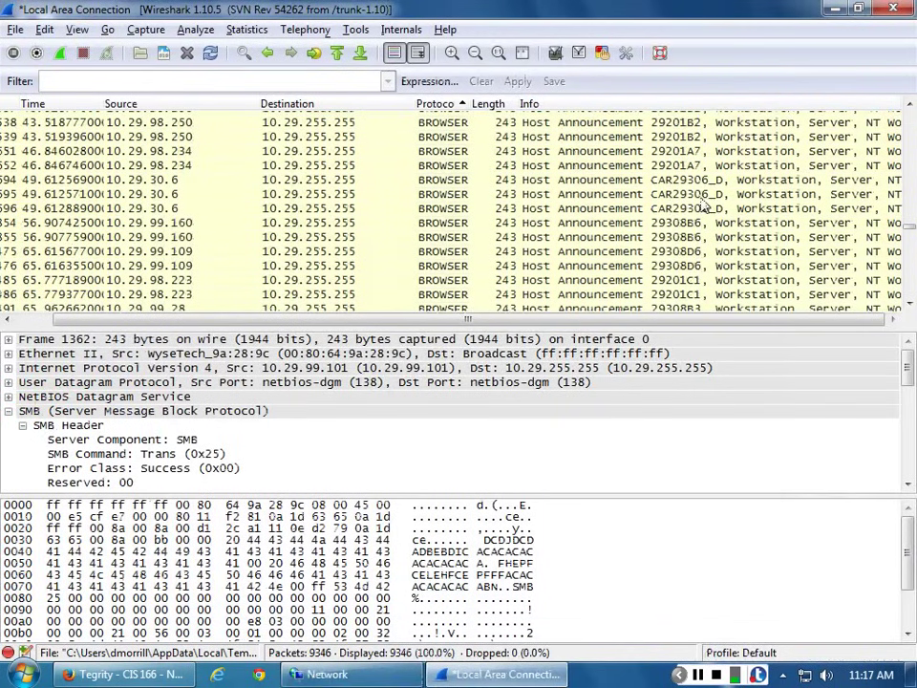
left_click(621, 180)
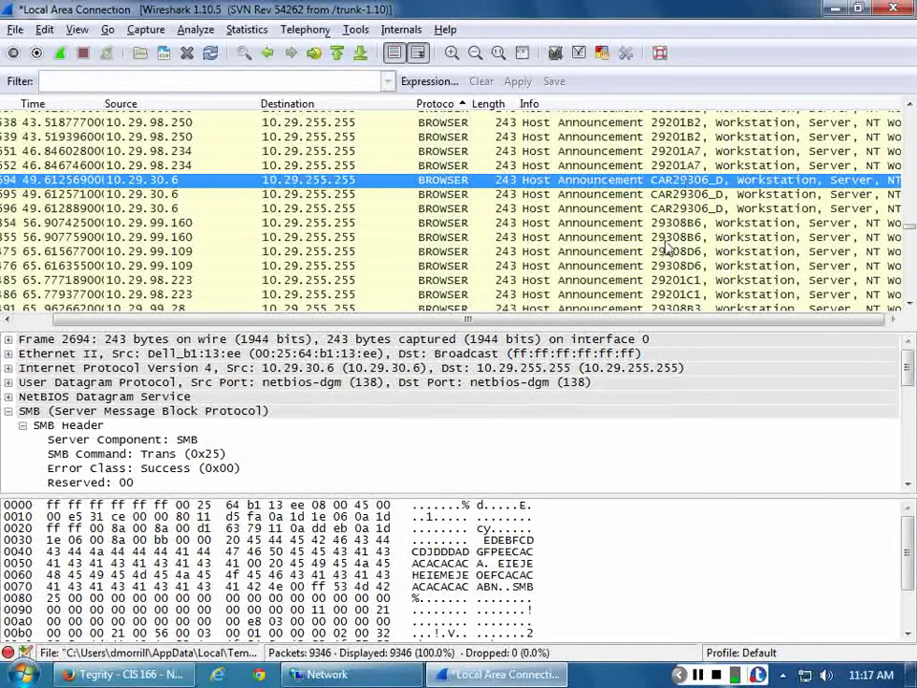
scroll(669, 246, "down", 4)
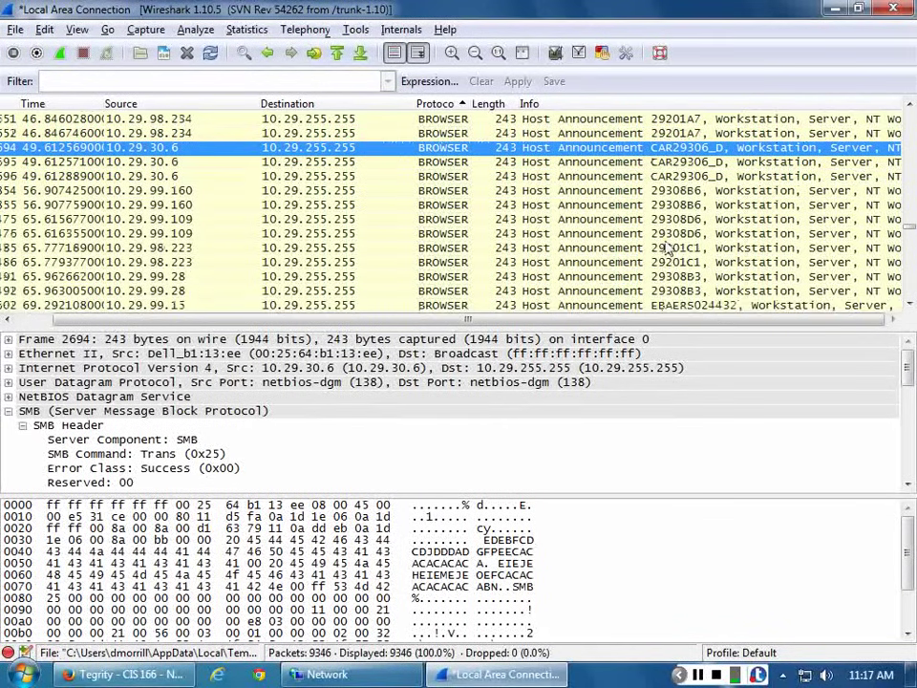
scroll(669, 247, "down", 5)
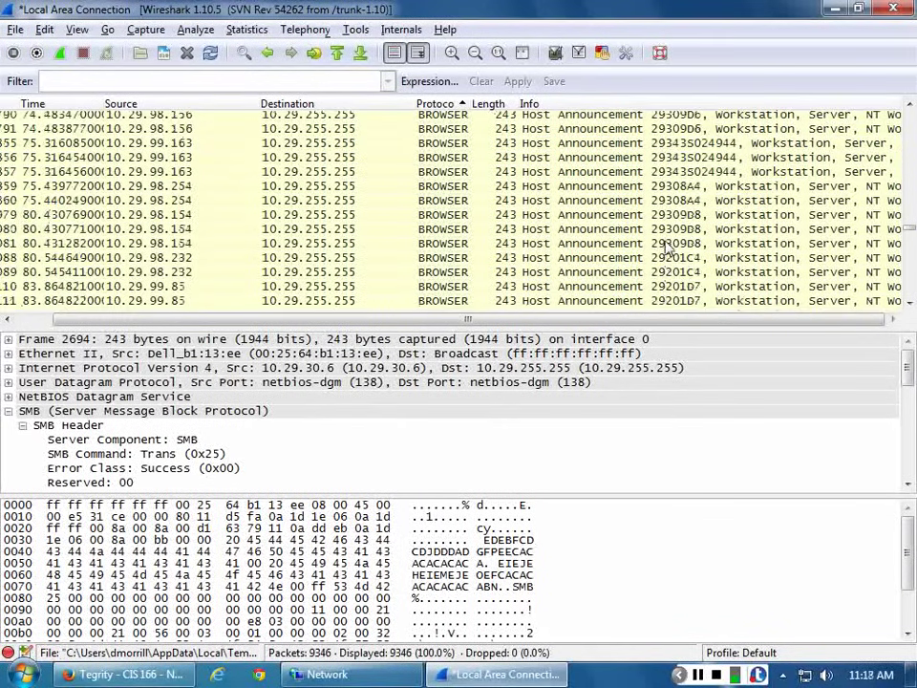
scroll(668, 246, "down", 12)
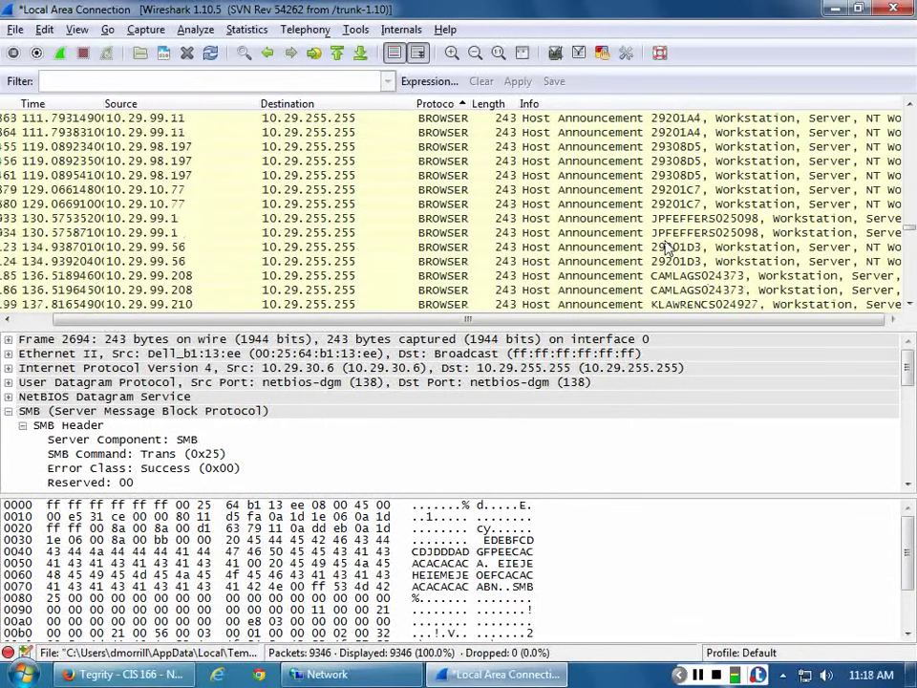
scroll(667, 249, "down", 1)
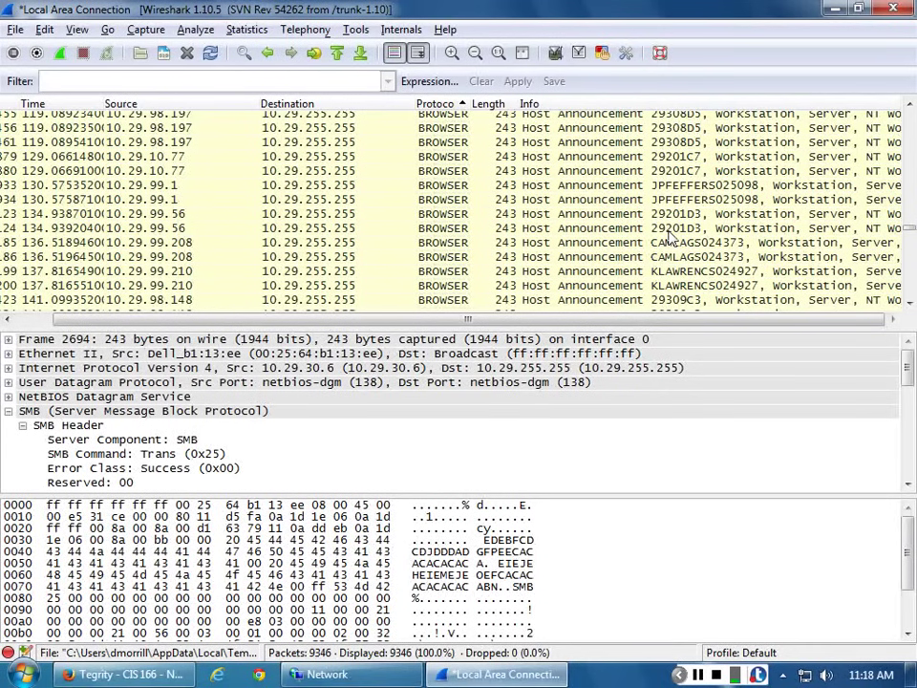
scroll(672, 237, "down", 3)
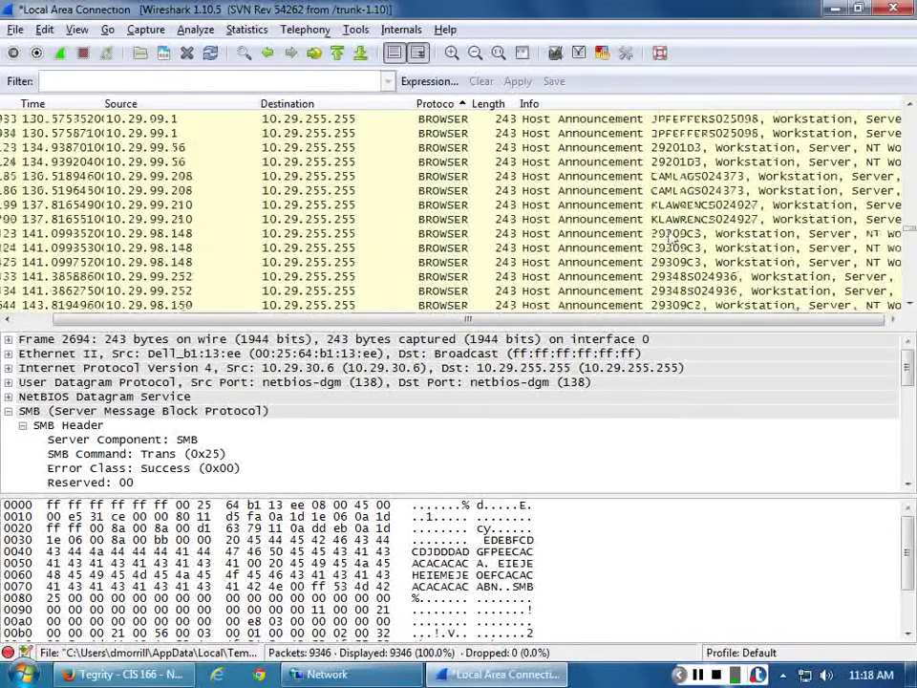
left_click(666, 174)
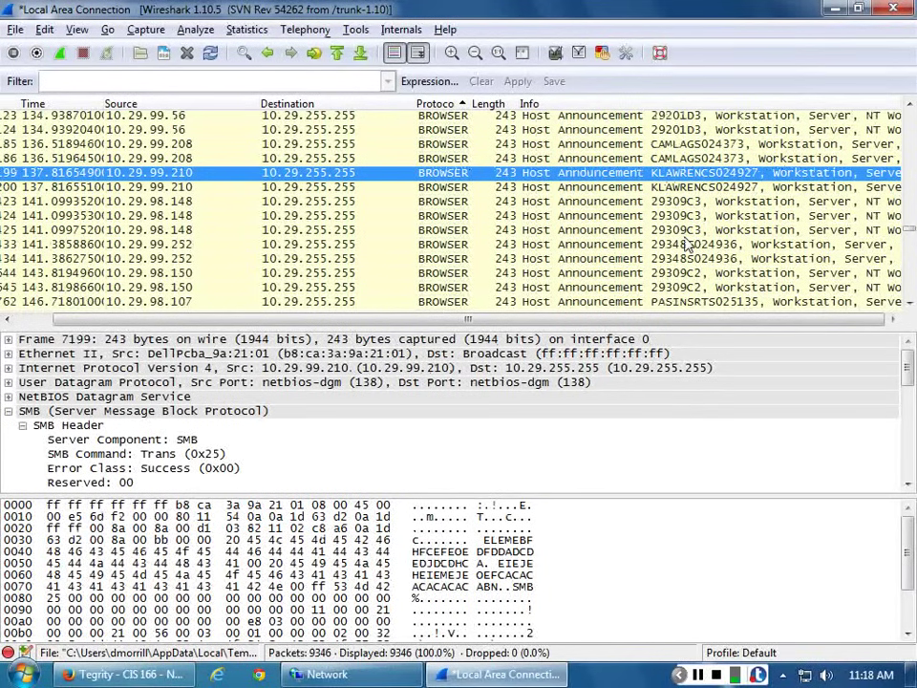
Move past the last BROWSER packets and select the first CDP packet, number 1493, to view its details.
scroll(686, 245, "down", 4)
scroll(686, 245, "down", 2)
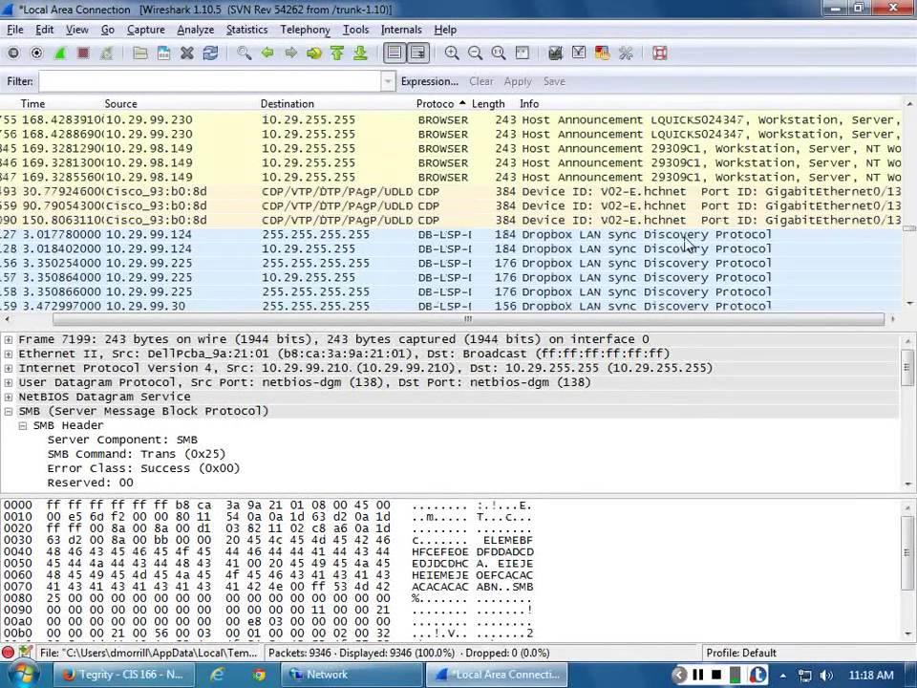
left_click(378, 196)
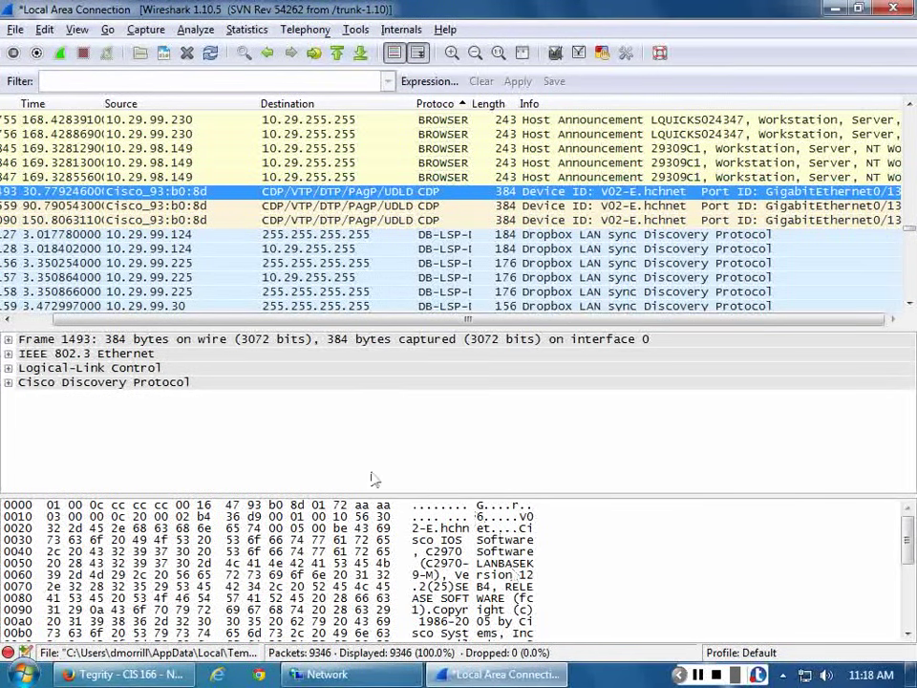
Expand the Frame section of CDP packet 1493 and examine its Protocols in frame and Coloring Rule String fields.
left_click(10, 341)
left_click(9, 341)
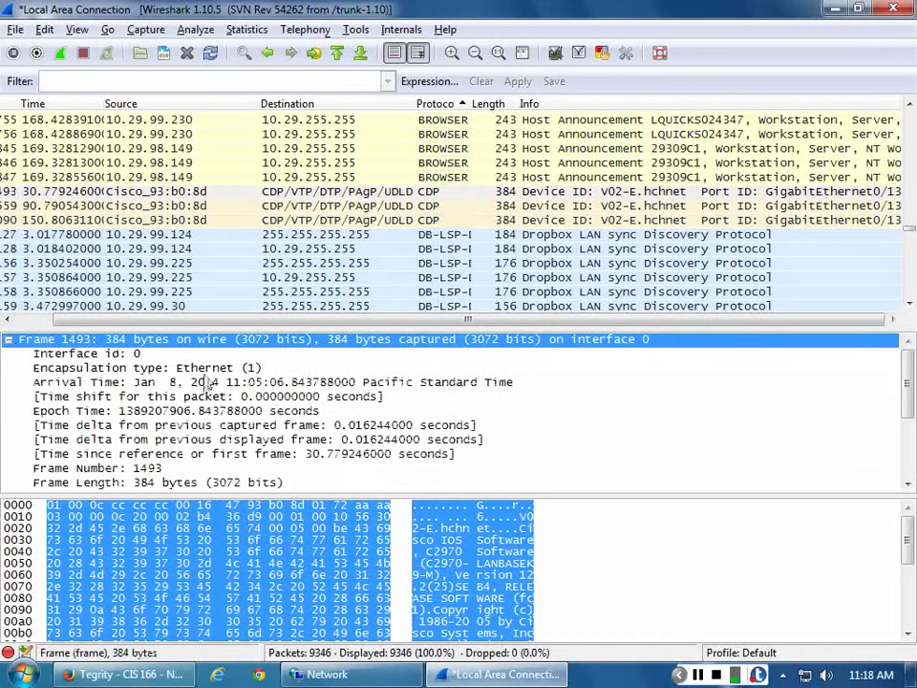
key("Down")
key("Down")
scroll(234, 410, "down", 2)
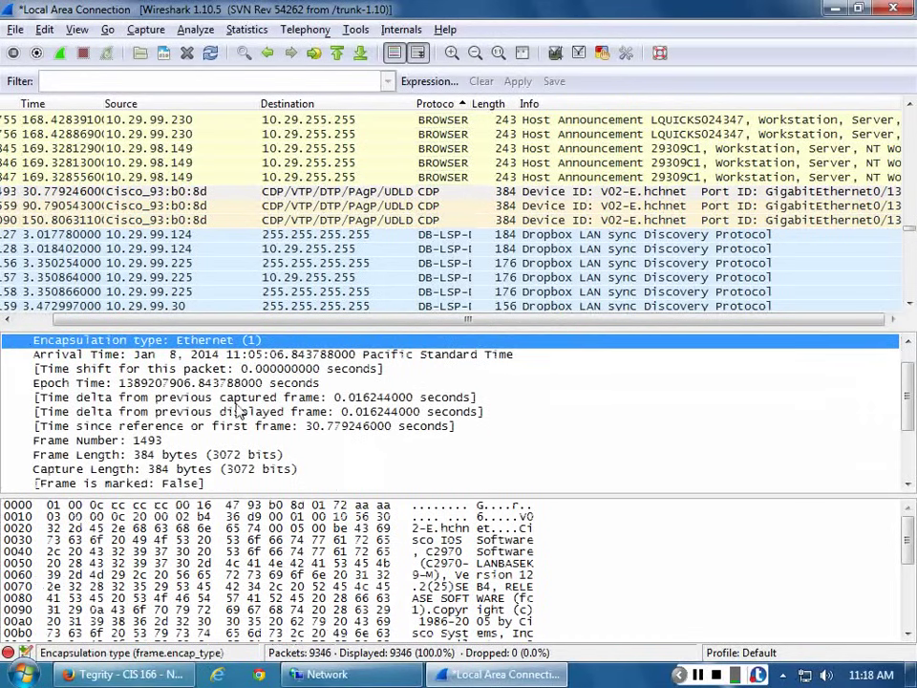
scroll(239, 410, "down", 1)
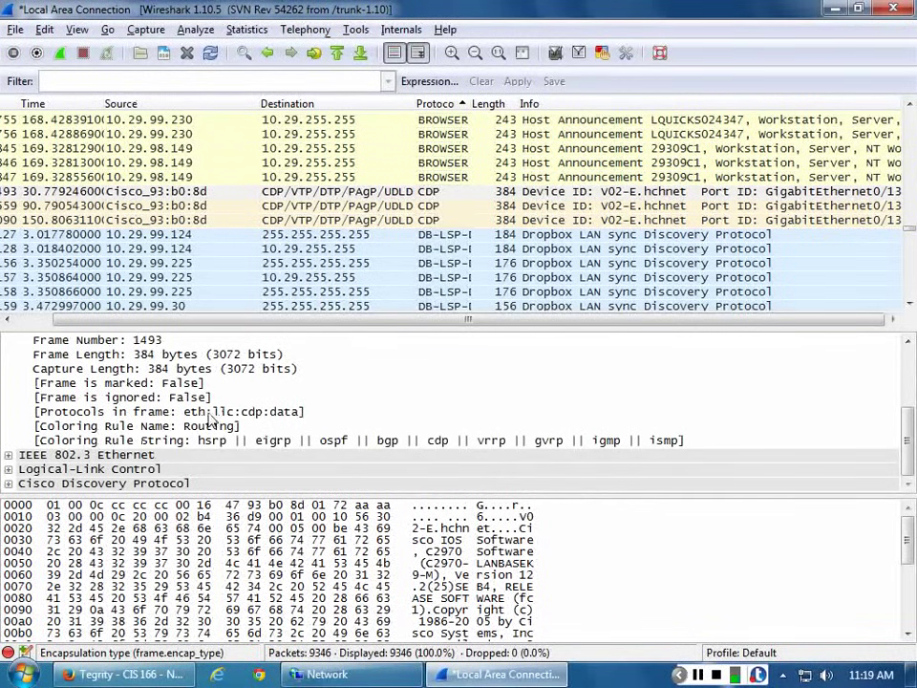
left_click(211, 416)
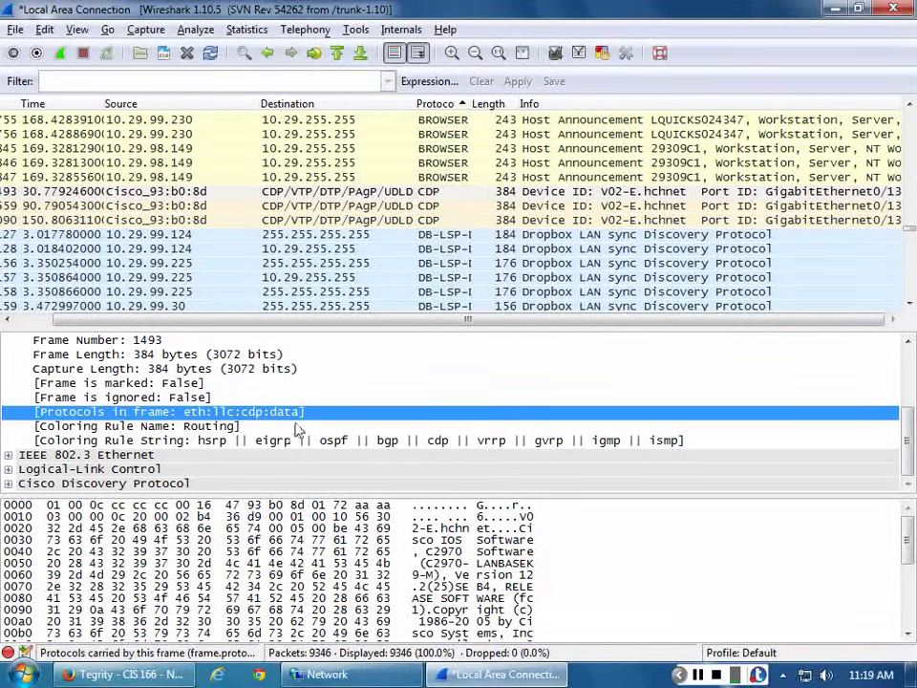
left_click(191, 440)
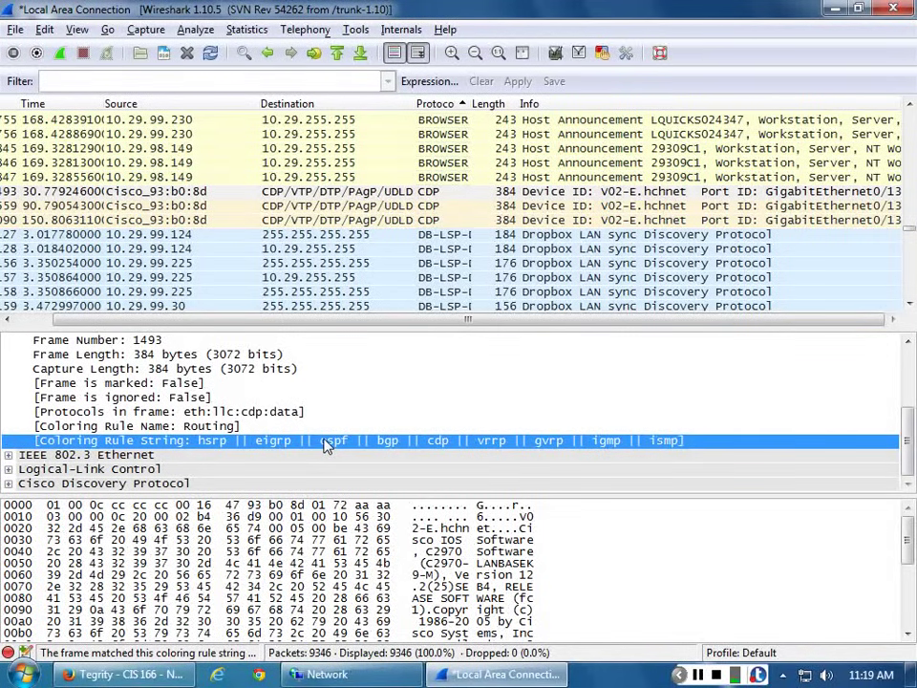
Widen the Time column and select the first Dropbox LAN sync Discovery Protocol packet, number 127.
left_click_drag(105, 103, 145, 101)
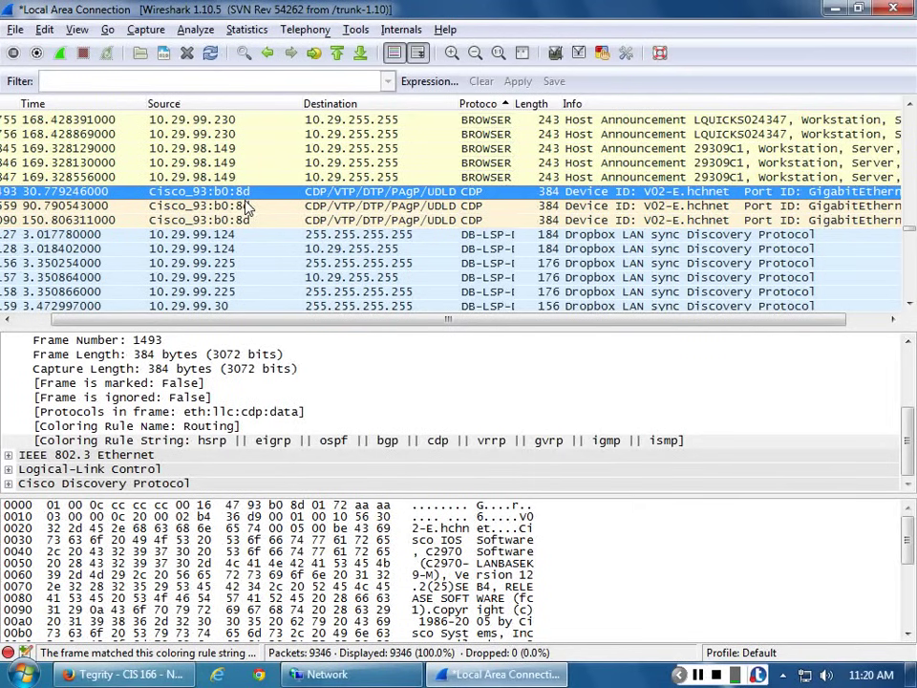
scroll(239, 203, "down", 2)
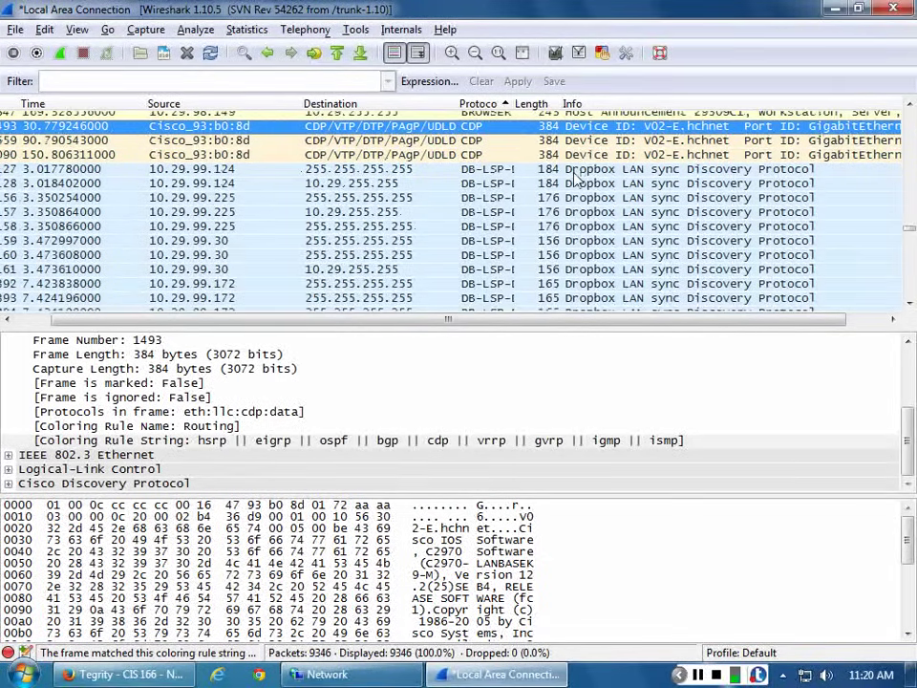
key("Down")
key("Down")
key("Down")
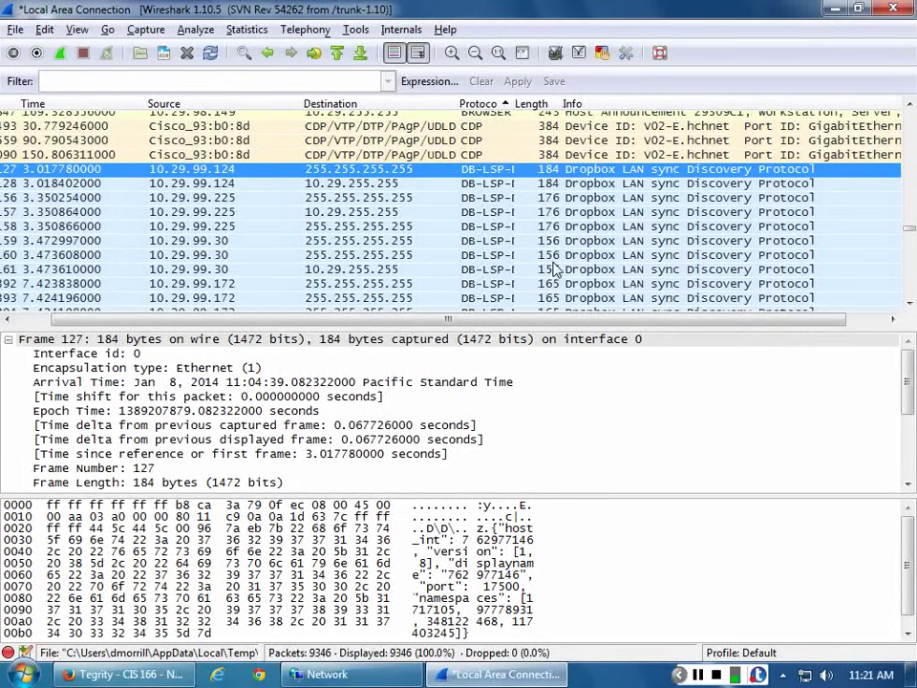
Move past the Dropbox packets to the DHCP group and examine Inform packet 3466 and Request packet 5508.
scroll(554, 272, "down", 5)
scroll(554, 272, "down", 10)
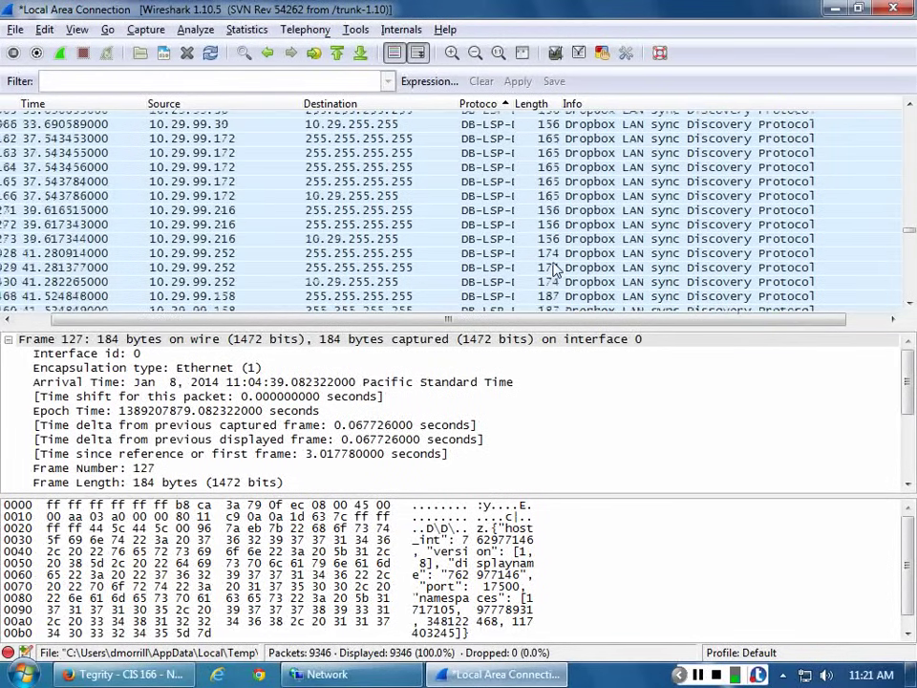
scroll(554, 272, "down", 5)
scroll(554, 273, "down", 15)
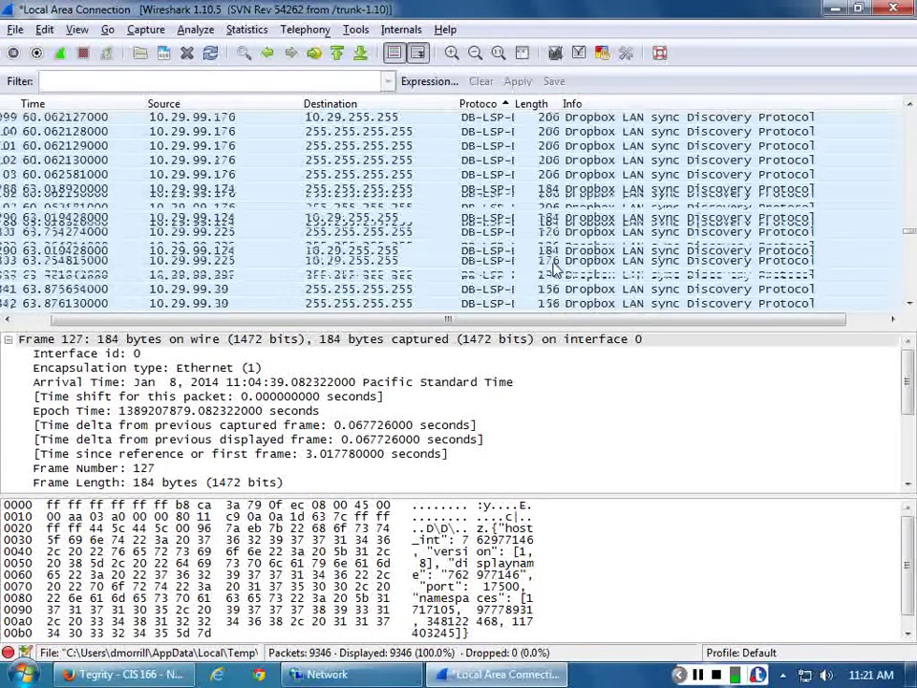
scroll(554, 272, "down", 10)
scroll(554, 273, "down", 10)
scroll(552, 270, "down", 5)
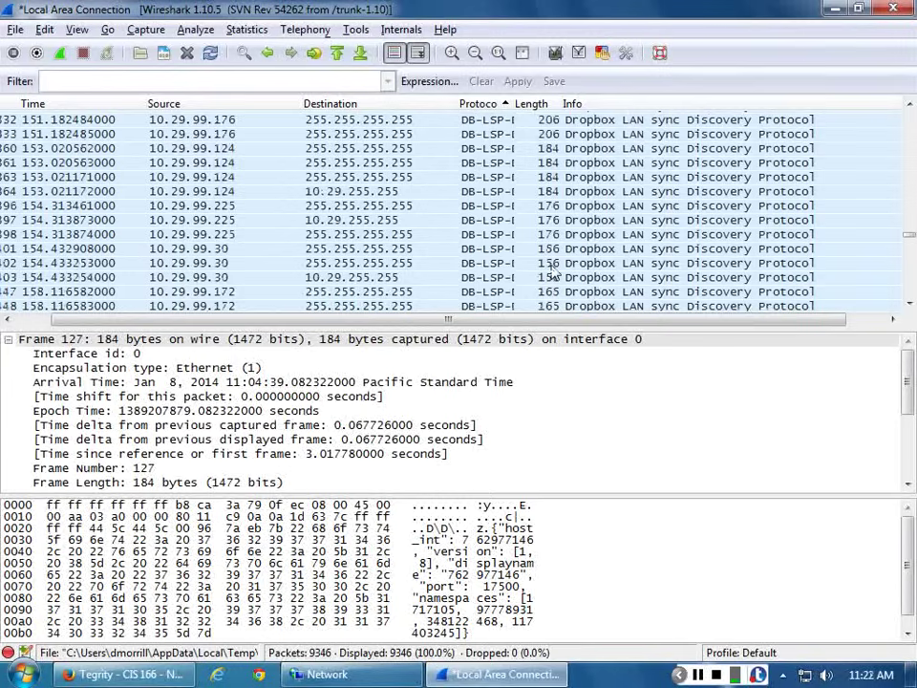
scroll(552, 270, "down", 5)
scroll(552, 272, "down", 5)
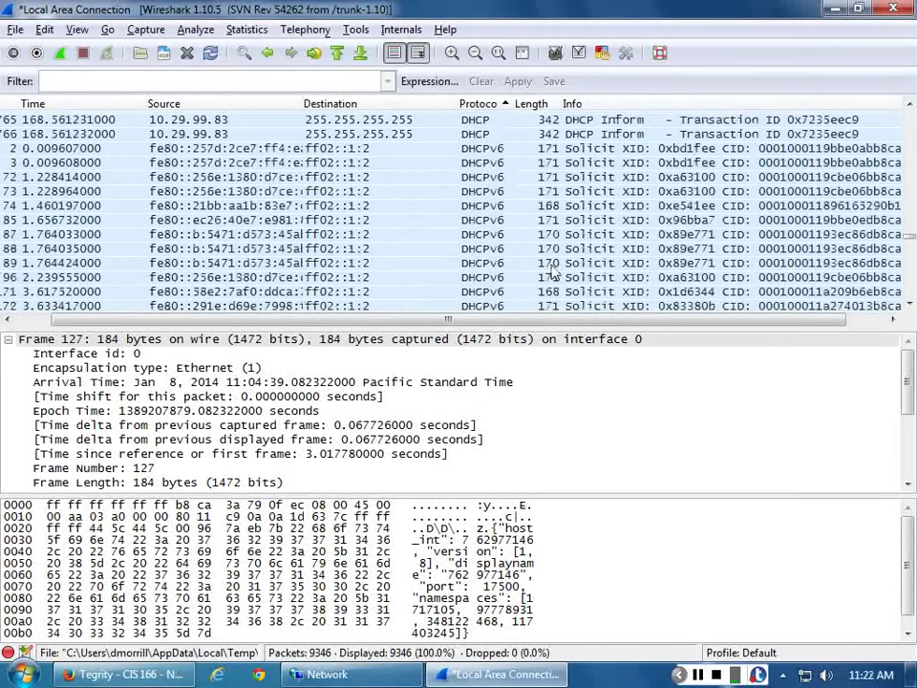
scroll(552, 272, "up", 1)
scroll(552, 272, "up", 3)
scroll(545, 265, "down", 1)
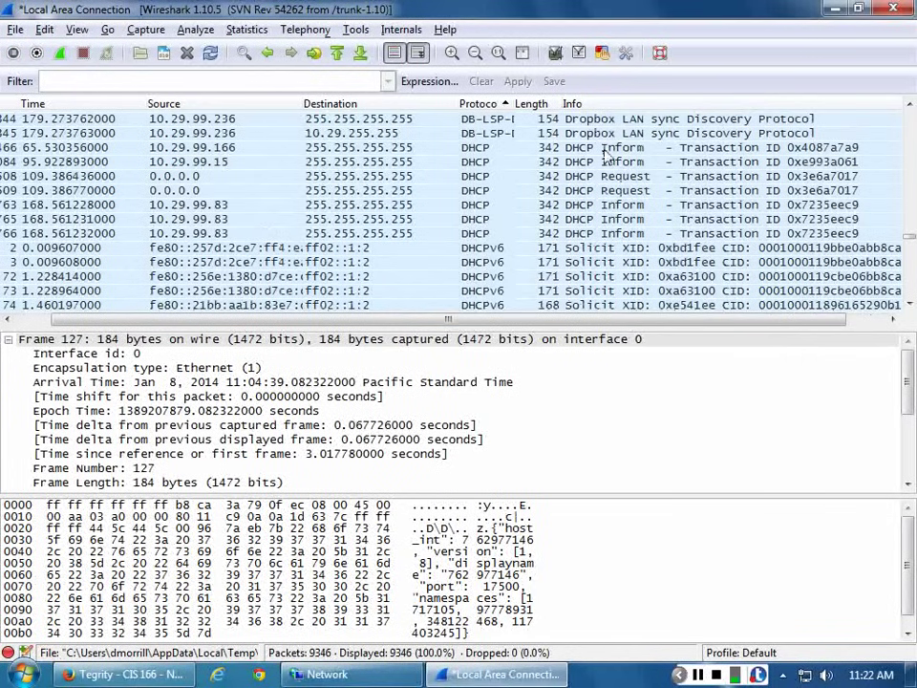
left_click(606, 150)
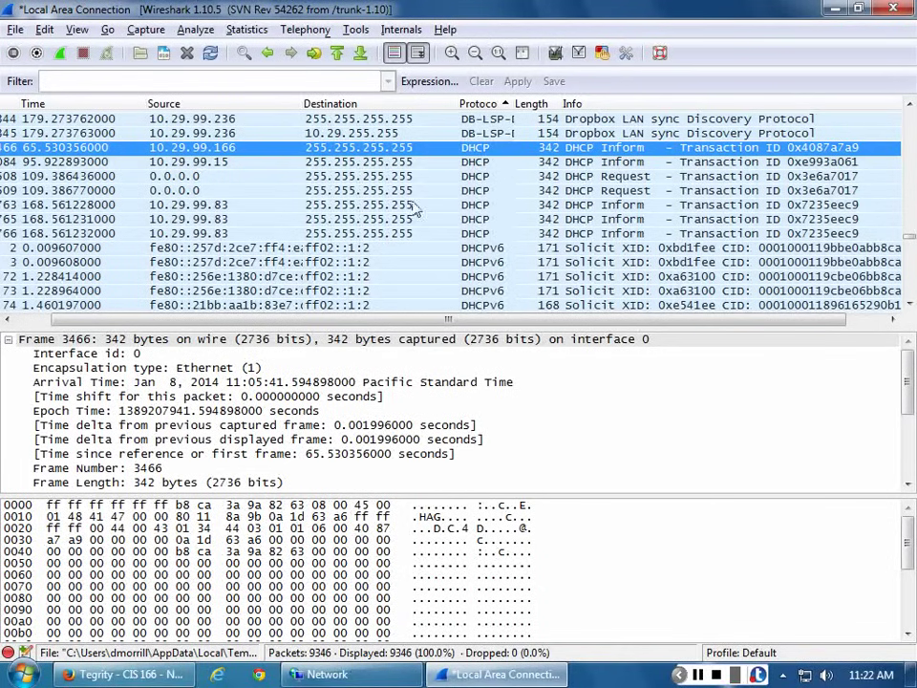
left_click(354, 178)
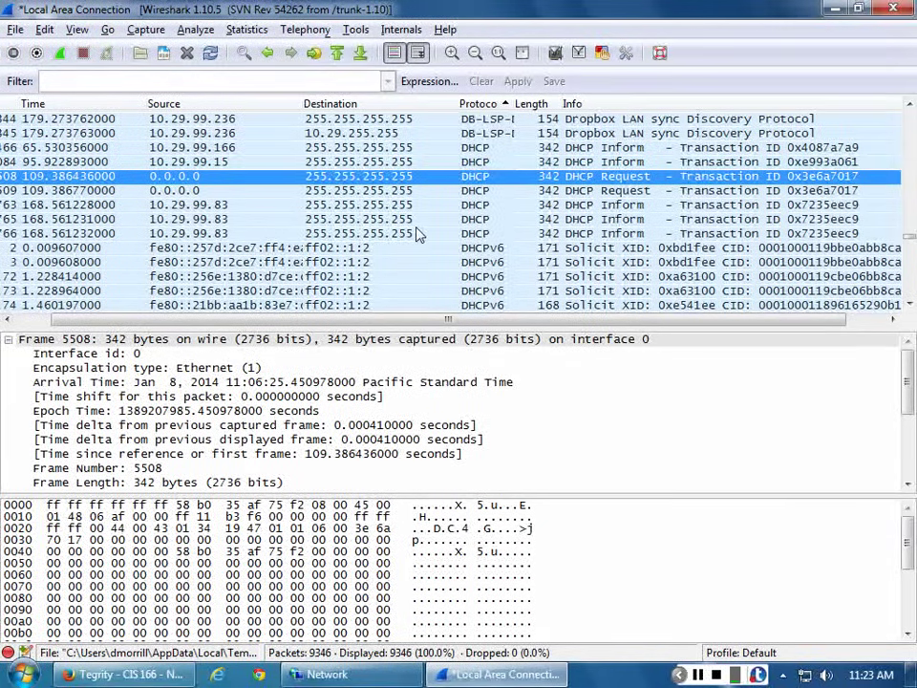
Select the first DHCPv6 packet, number 2, and review the DHCPv6 Solicit packets that follow it.
scroll(467, 266, "down", 2)
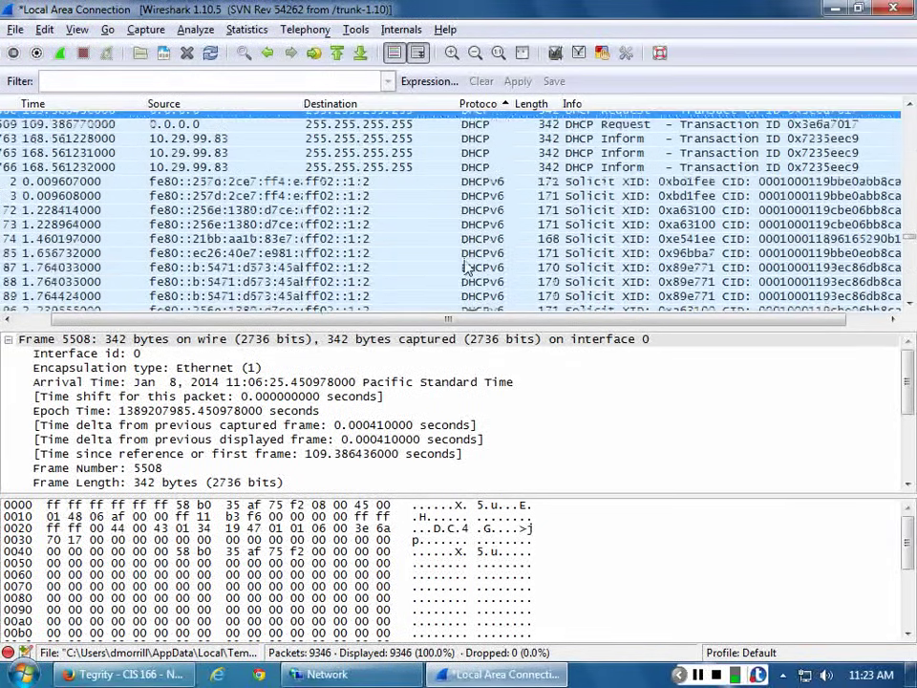
left_click(486, 186)
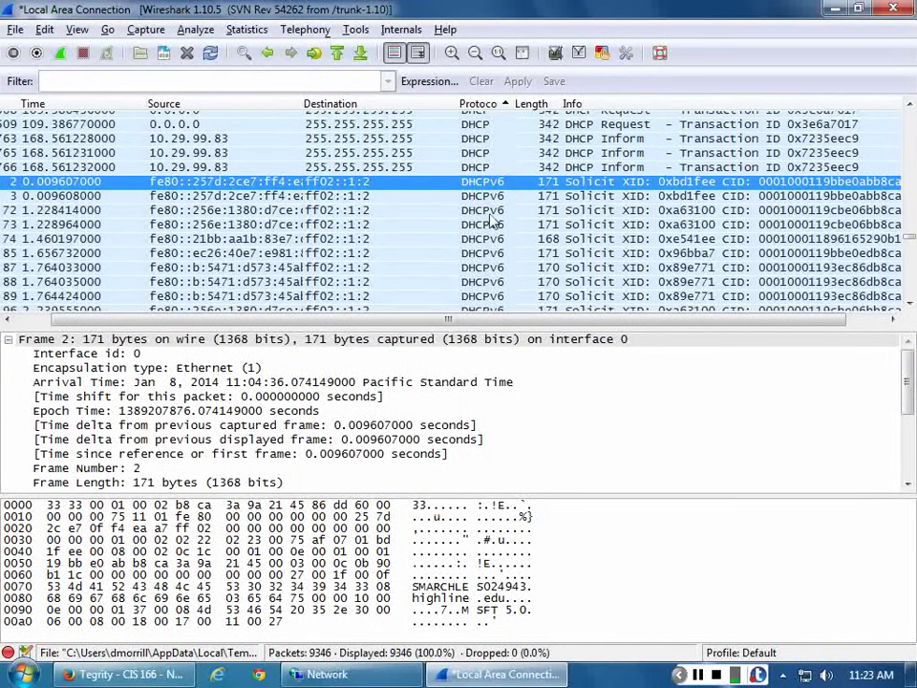
scroll(483, 227, "down", 5)
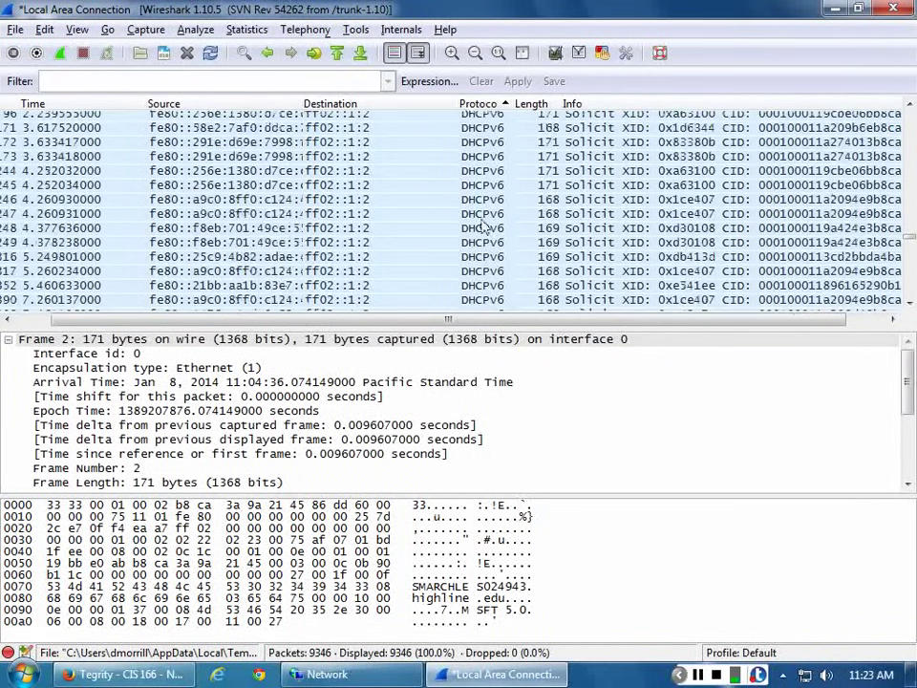
scroll(482, 227, "down", 5)
scroll(483, 227, "down", 20)
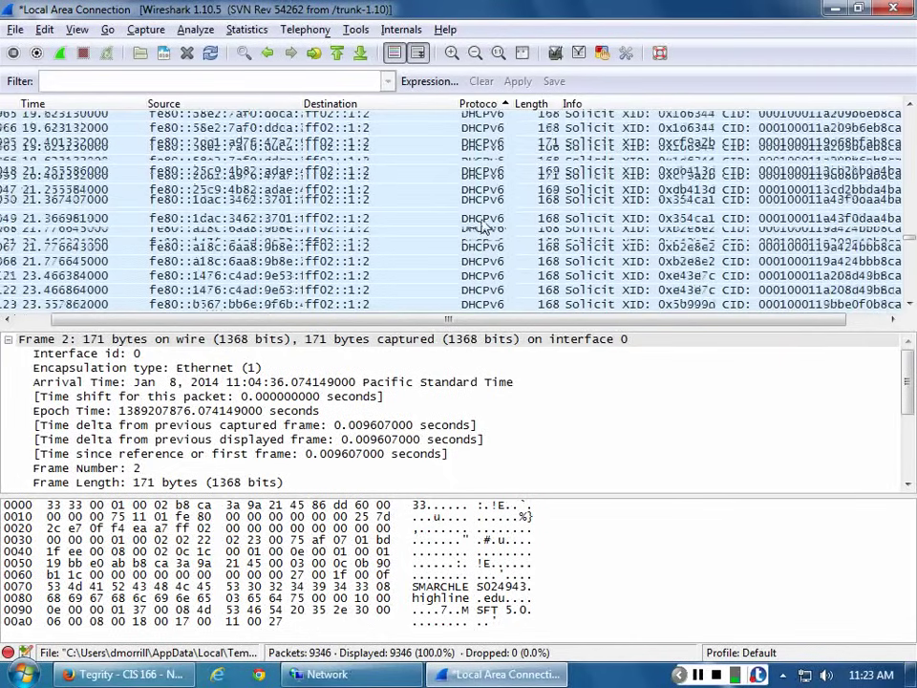
scroll(483, 227, "down", 8)
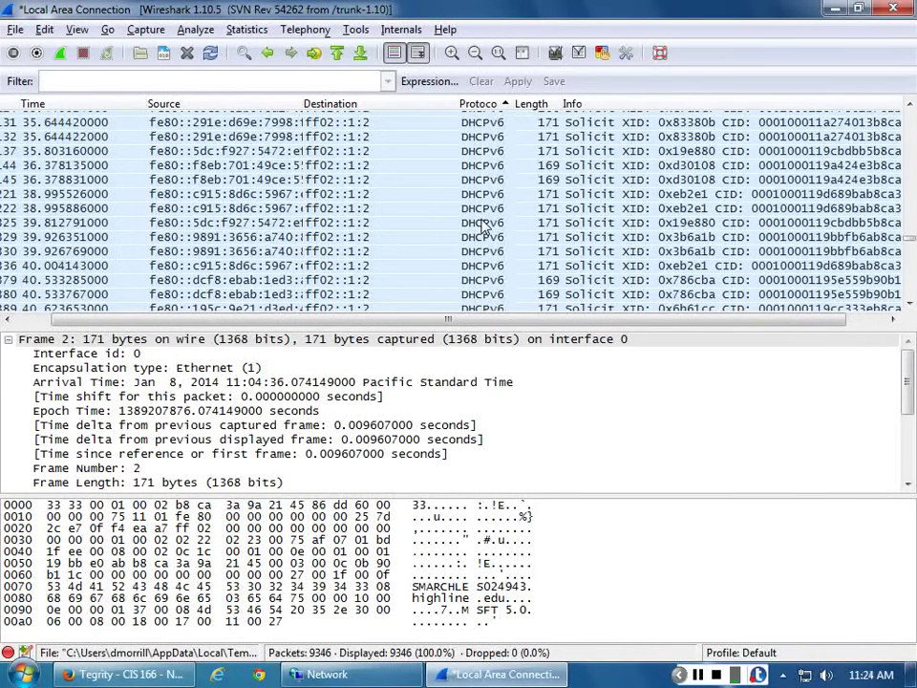
scroll(483, 226, "down", 15)
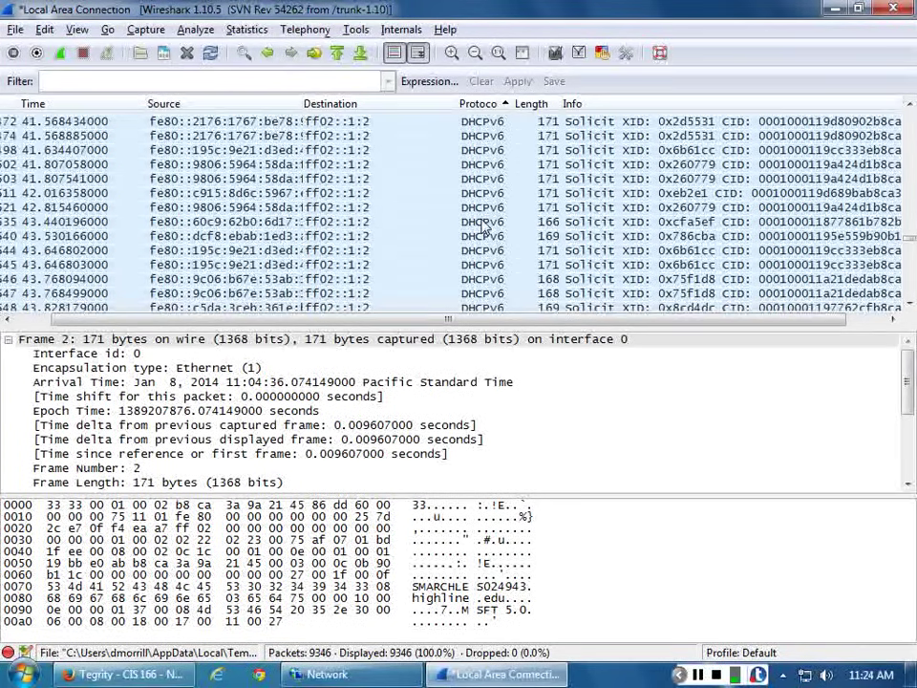
scroll(482, 227, "down", 15)
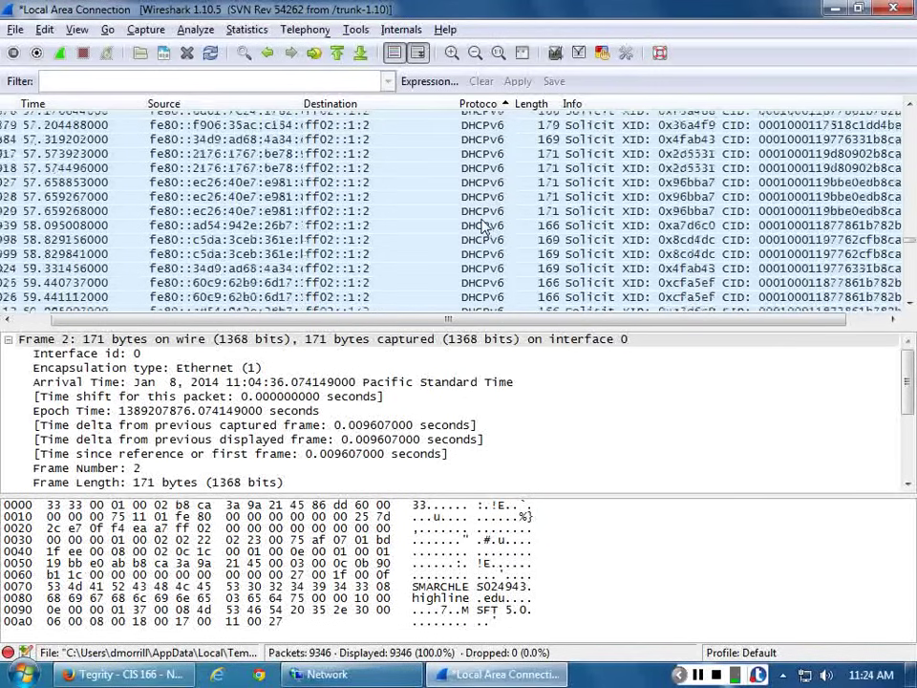
scroll(483, 227, "down", 9)
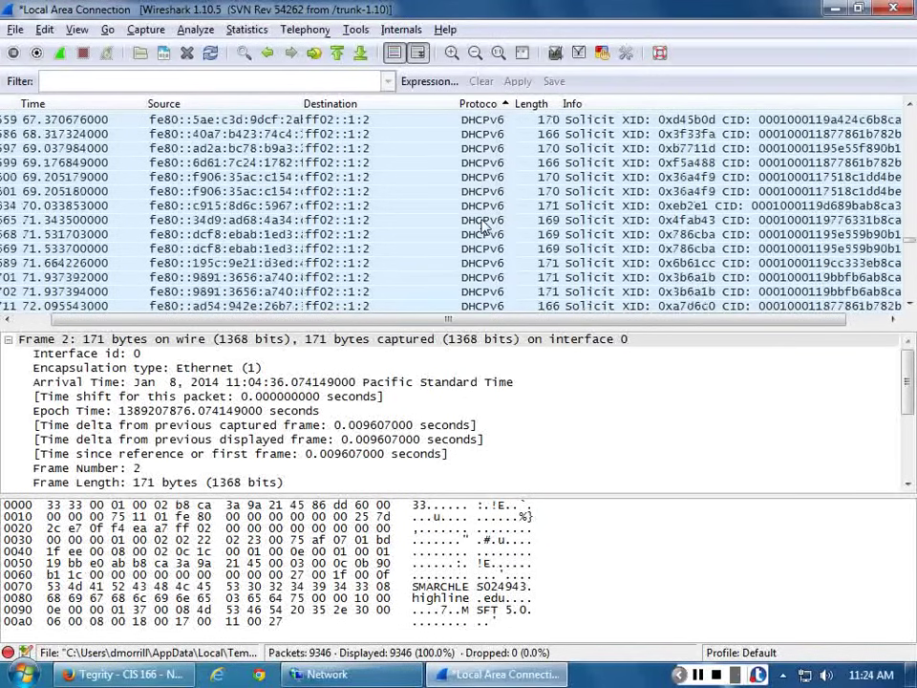
scroll(842, 232, "down", 5)
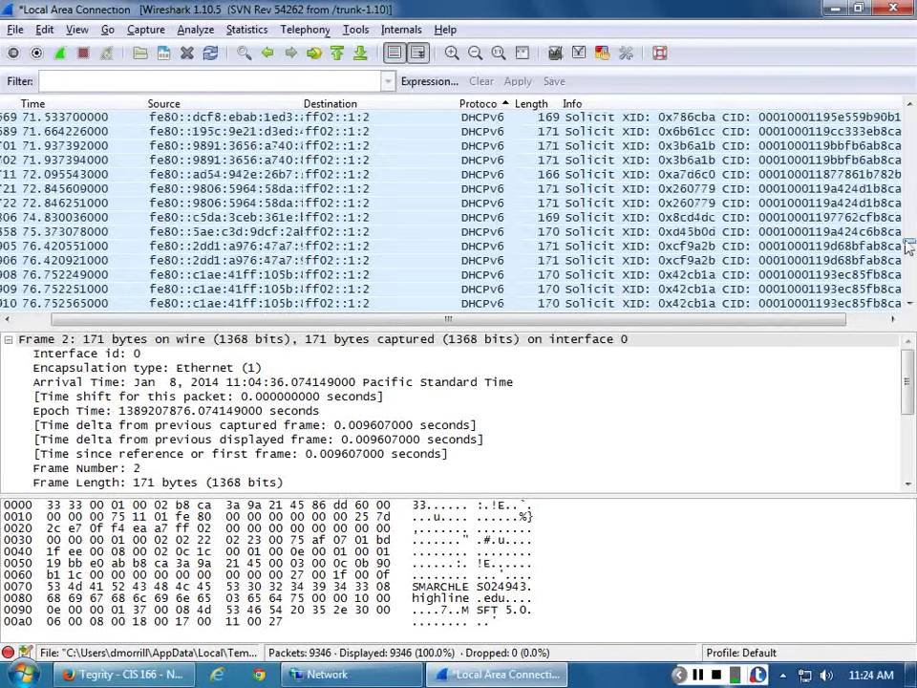
Skip the remaining DHCPv6 packets and select the first Dynamic Trunking Protocol packet, number 652.
left_click(909, 250)
scroll(675, 239, "up", 10)
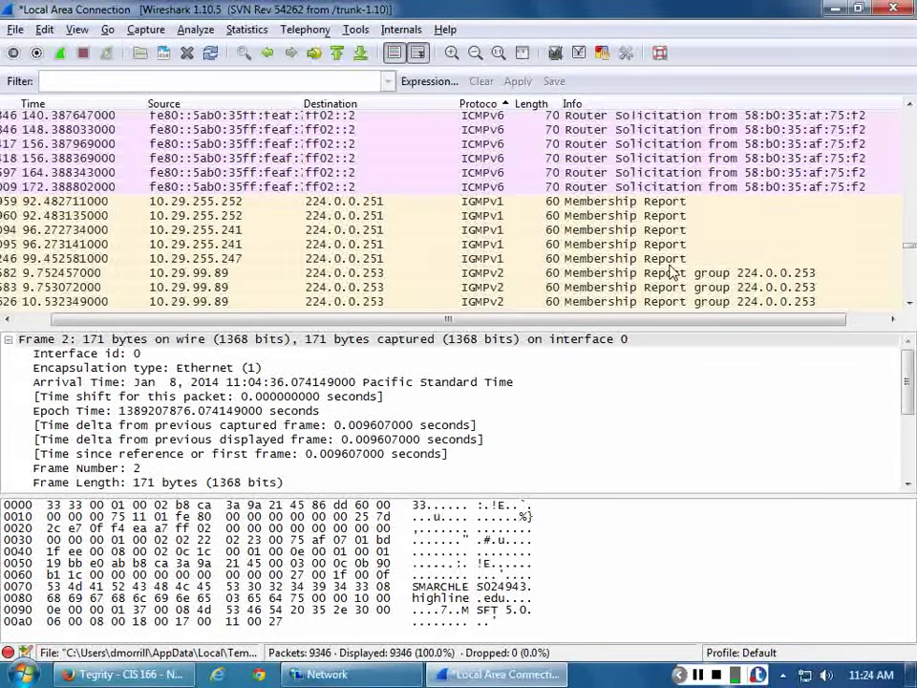
scroll(669, 274, "up", 8)
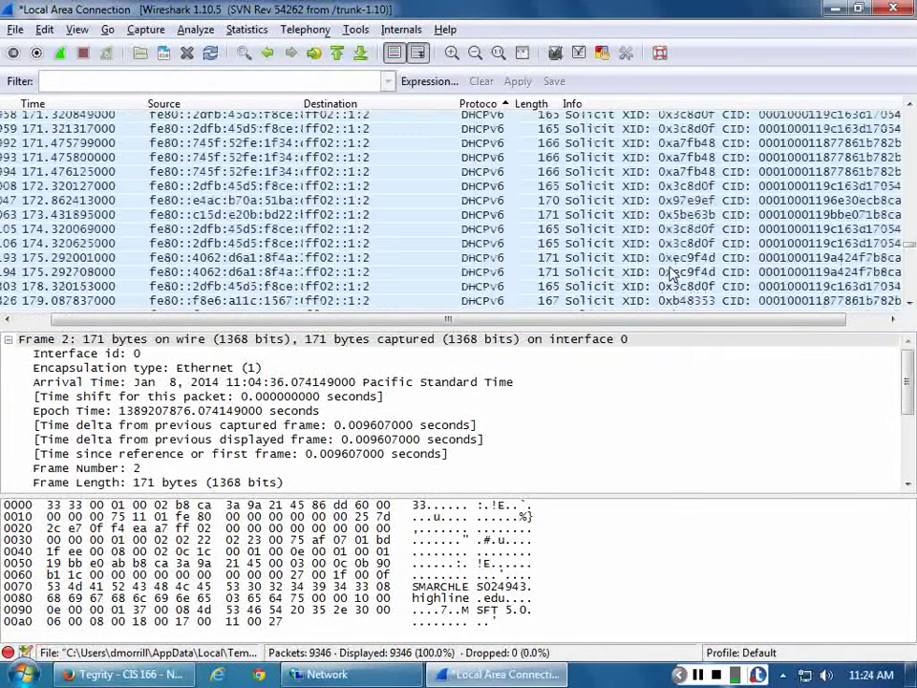
scroll(670, 274, "down", 5)
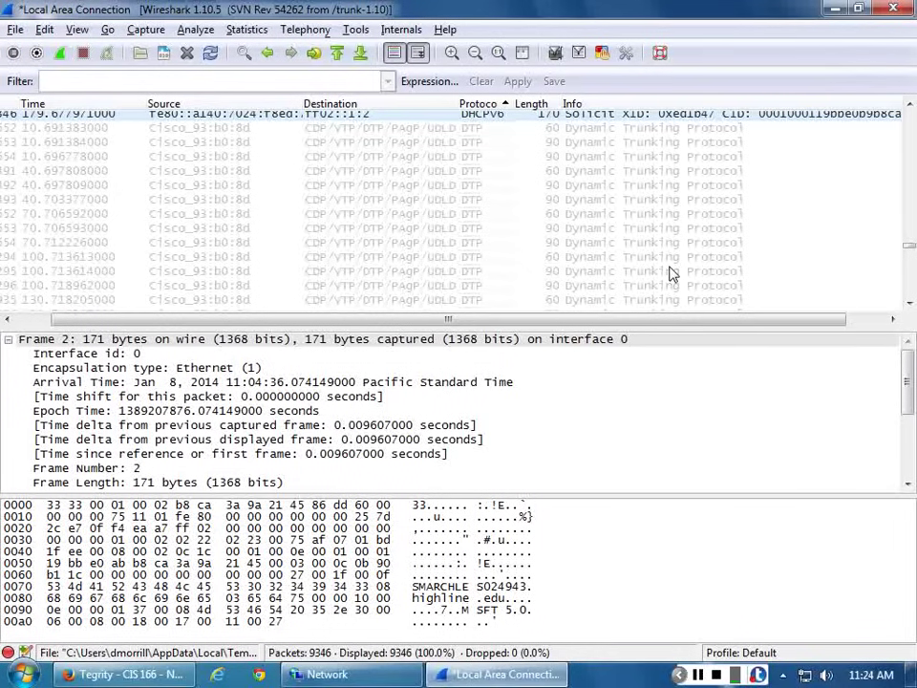
left_click(457, 131)
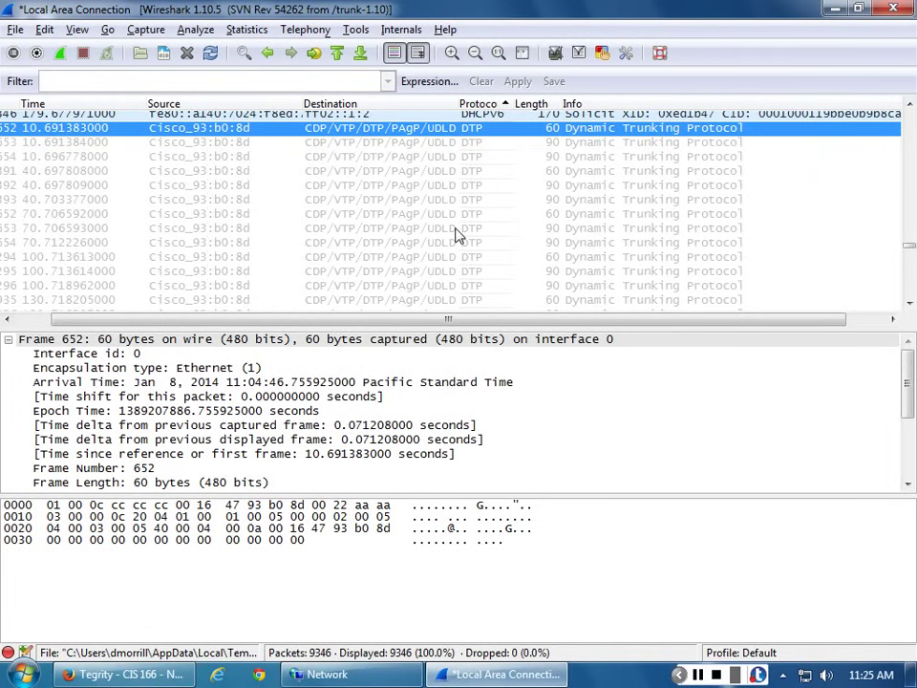
Go past the DTP packets and select HTTP packet 5623, the CCM_POST request from 10.29.99.138.
scroll(487, 266, "down", 2)
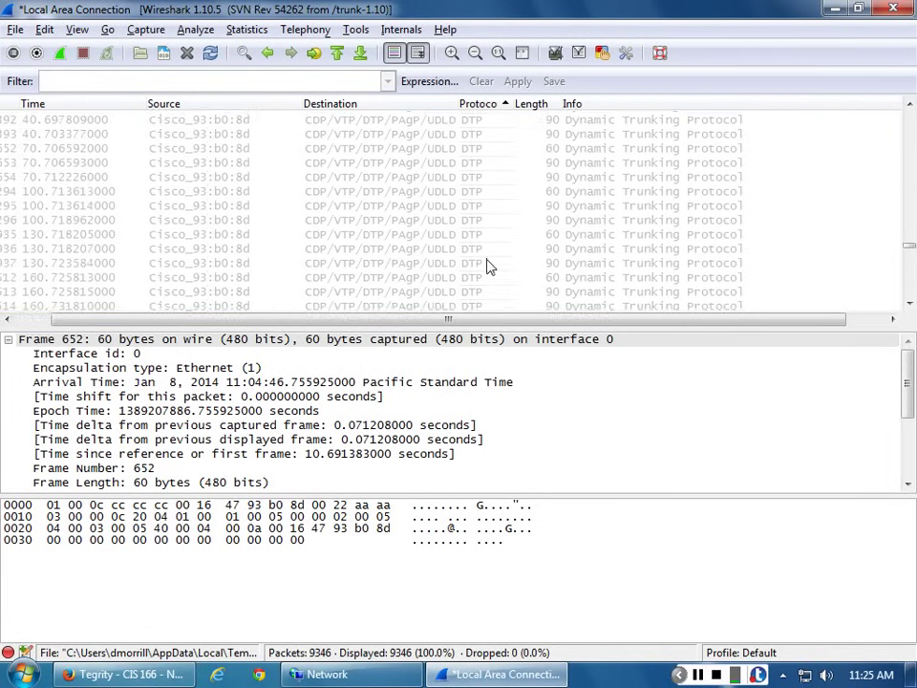
scroll(487, 266, "down", 3)
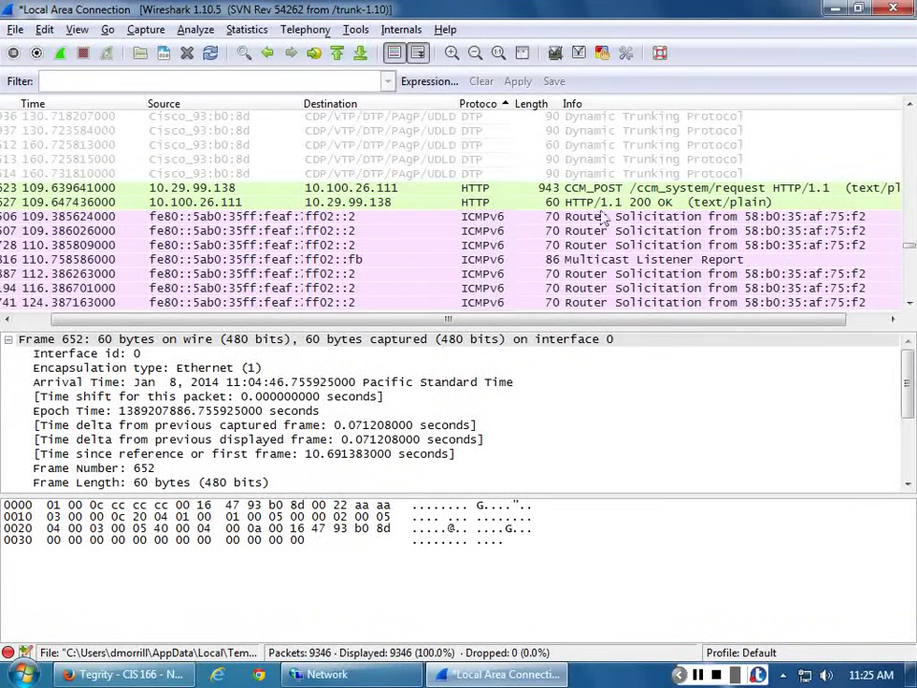
left_click_drag(542, 320, 581, 325)
left_click(551, 191)
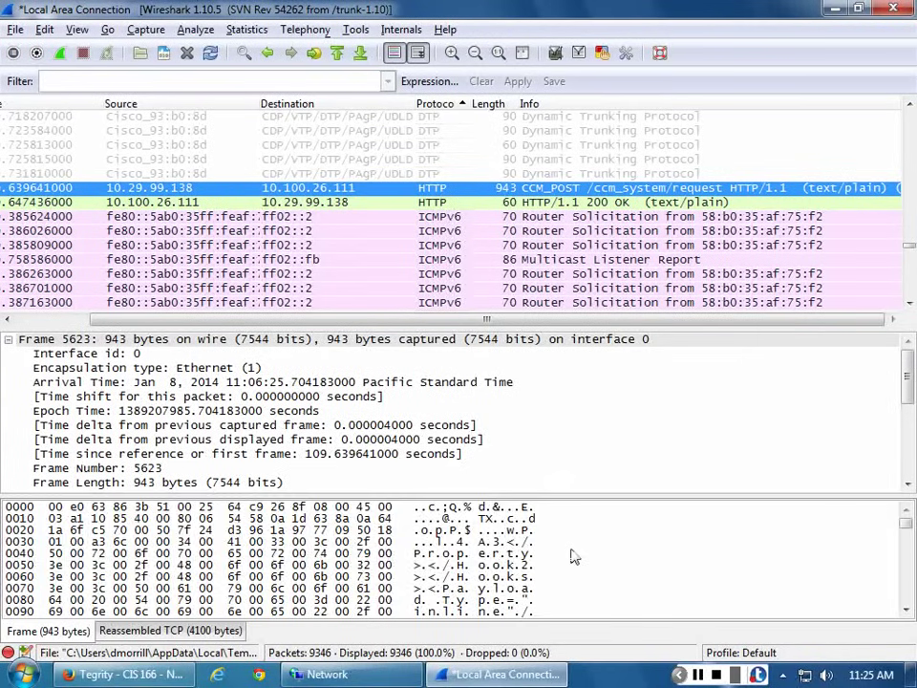
Enlarge the packet bytes pane and read through the payload text of HTTP packet 5623.
scroll(573, 557, "down", 3)
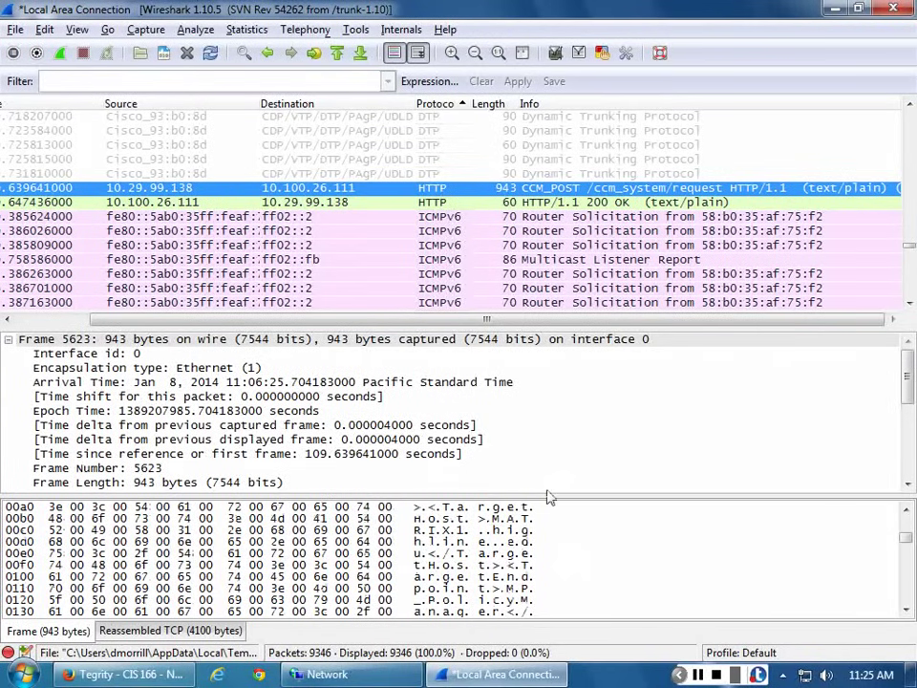
left_click_drag(543, 496, 496, 394)
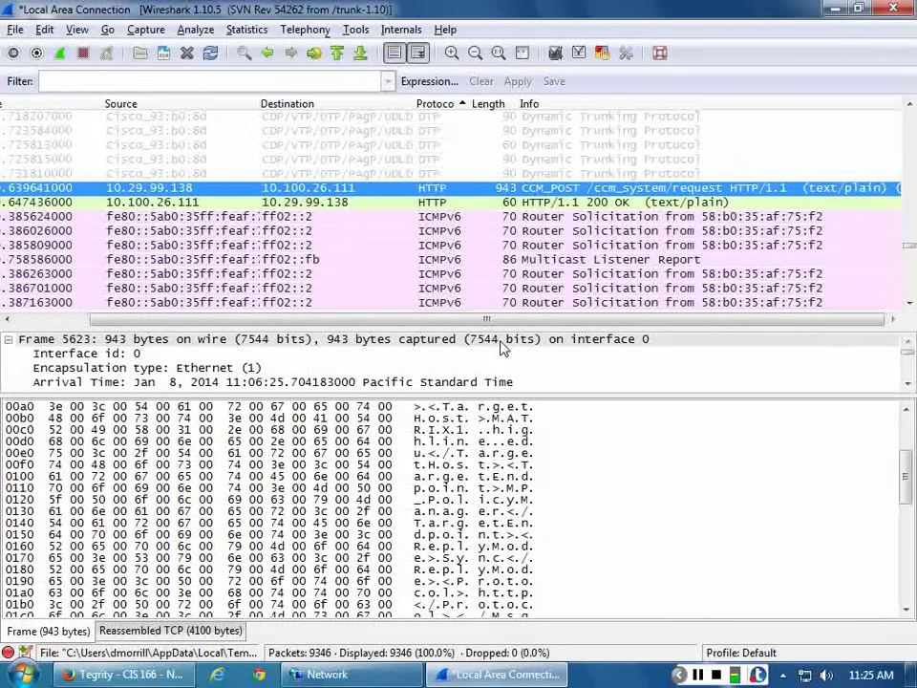
scroll(527, 488, "down", 10)
scroll(527, 487, "up", 14)
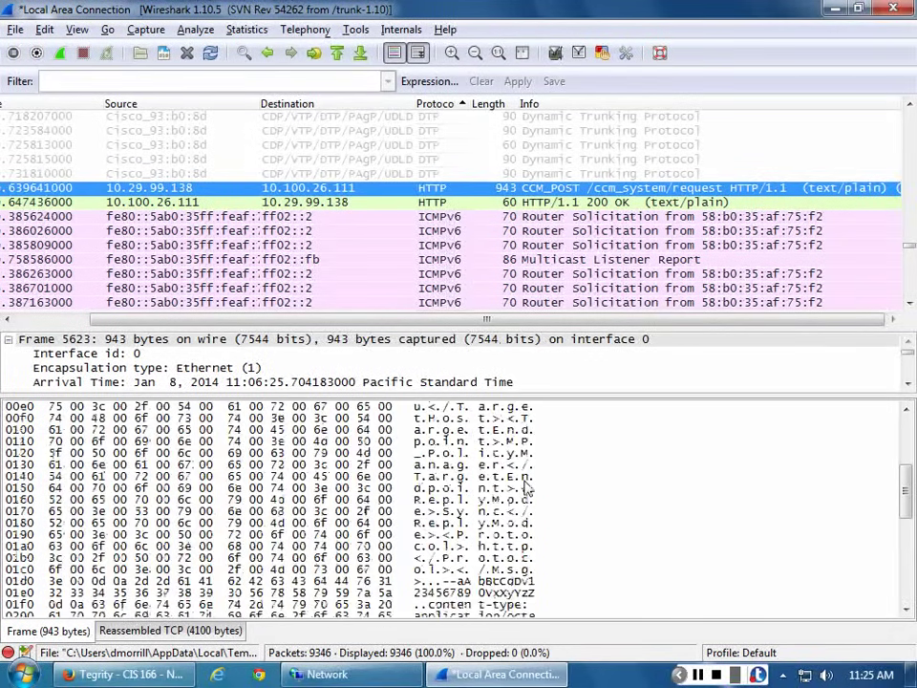
scroll(527, 489, "down", 6)
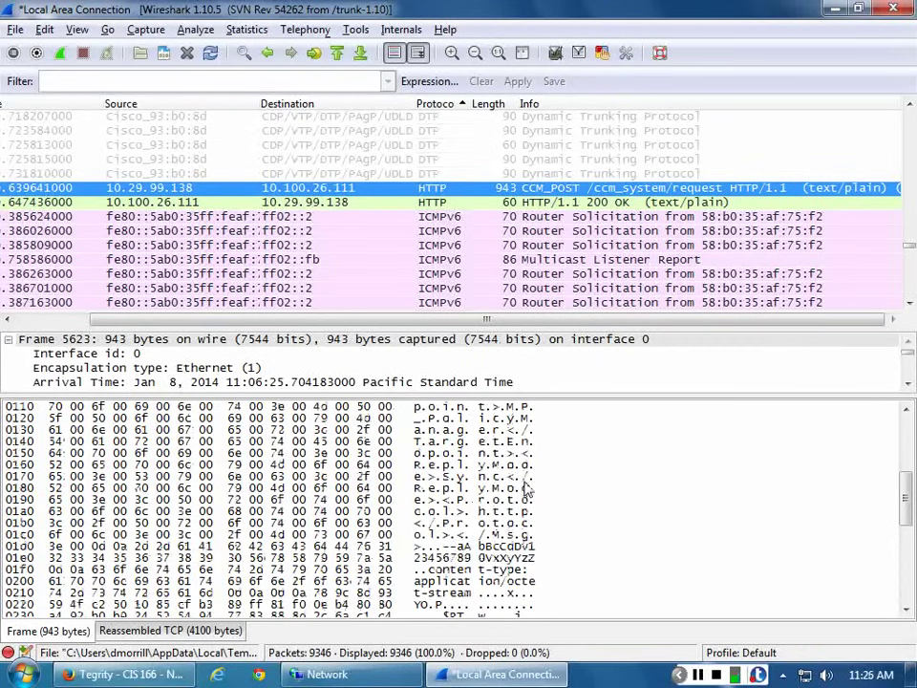
Read further through the payload bytes of HTTP packet 5623 and highlight its TCP segment data.
scroll(527, 490, "down", 3)
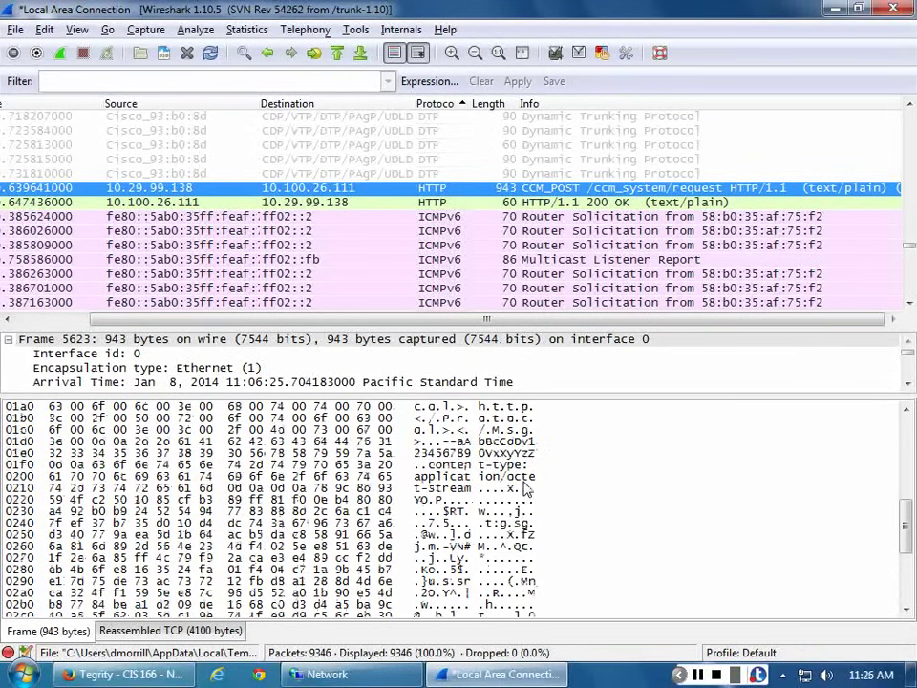
left_click(480, 504)
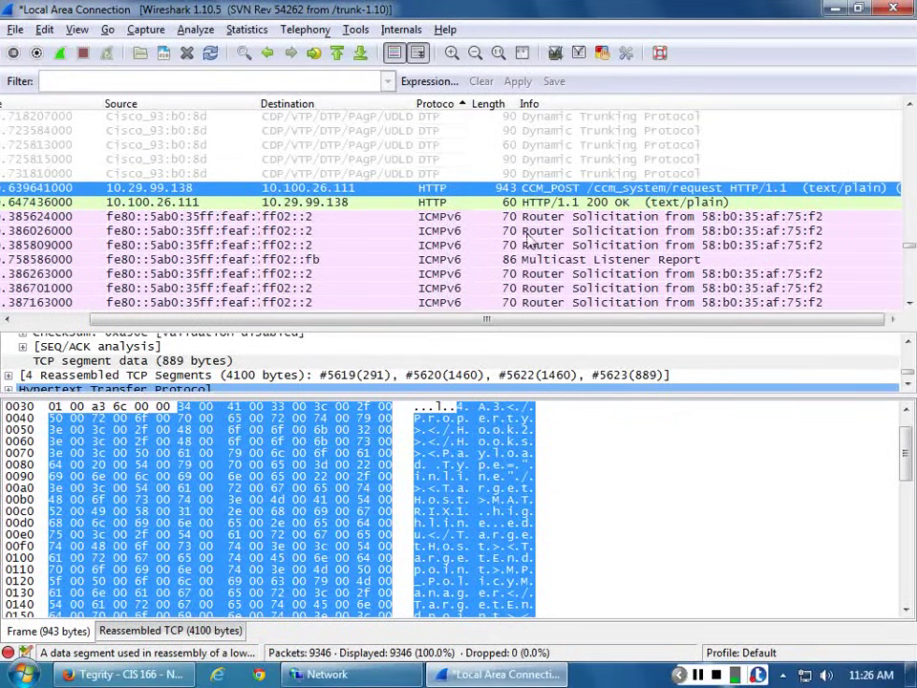
Inspect the first ICMPv6 Router Solicitation packet, followed by the ICMPv6 Multicast Listener Report packet sent to ff02::fb.
left_click(453, 218)
scroll(512, 225, "down", 1)
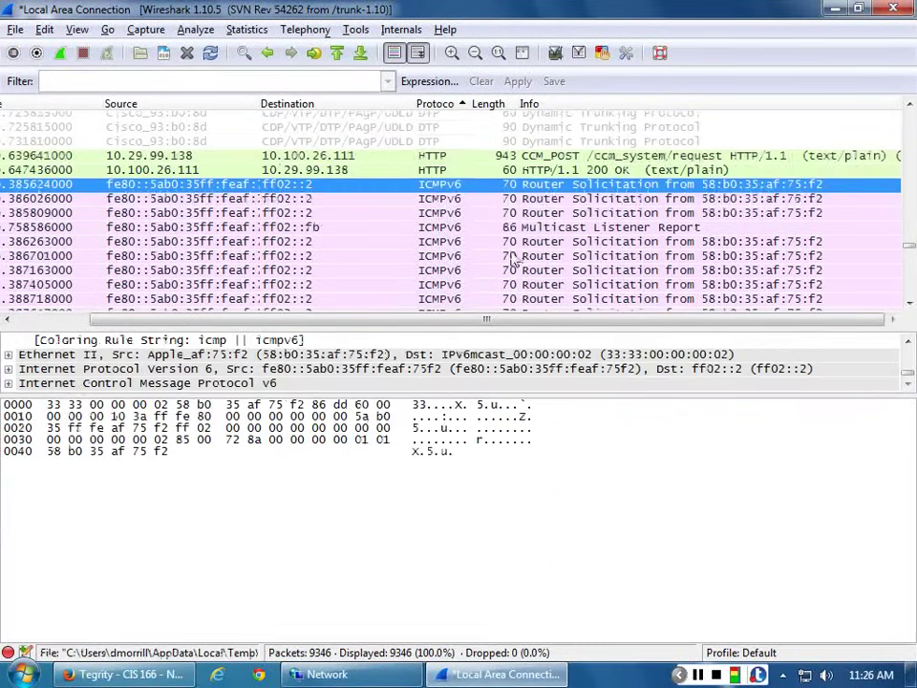
scroll(513, 253, "down", 1)
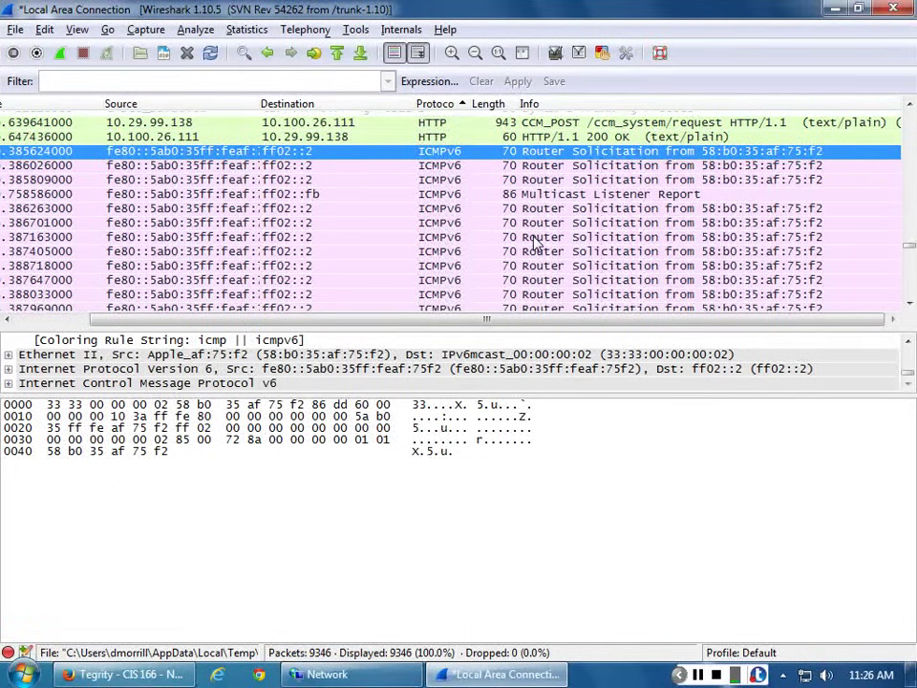
scroll(535, 241, "down", 3)
scroll(535, 242, "up", 2)
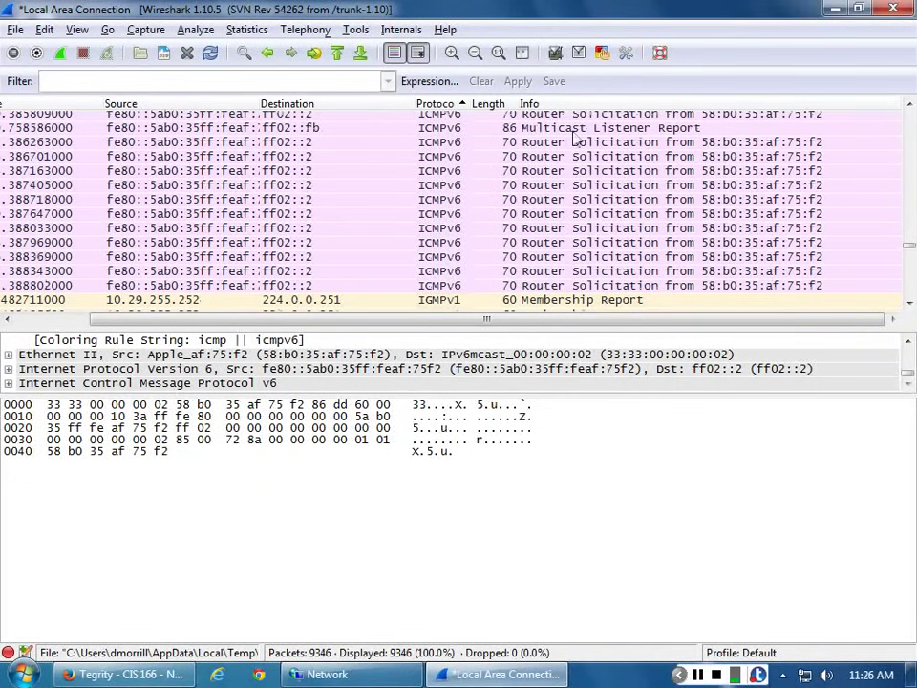
left_click(435, 127)
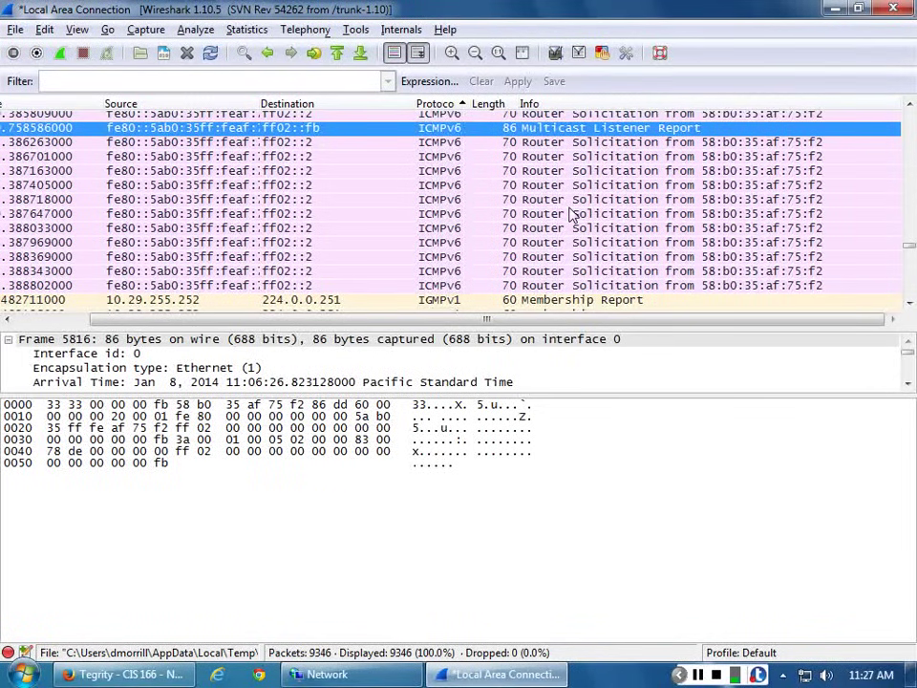
Go past the ICMPv6 and IGMPv1 packets and select the first IGMPv2 Membership Report, packet 582 from 10.29.99.89.
scroll(571, 214, "down", 3)
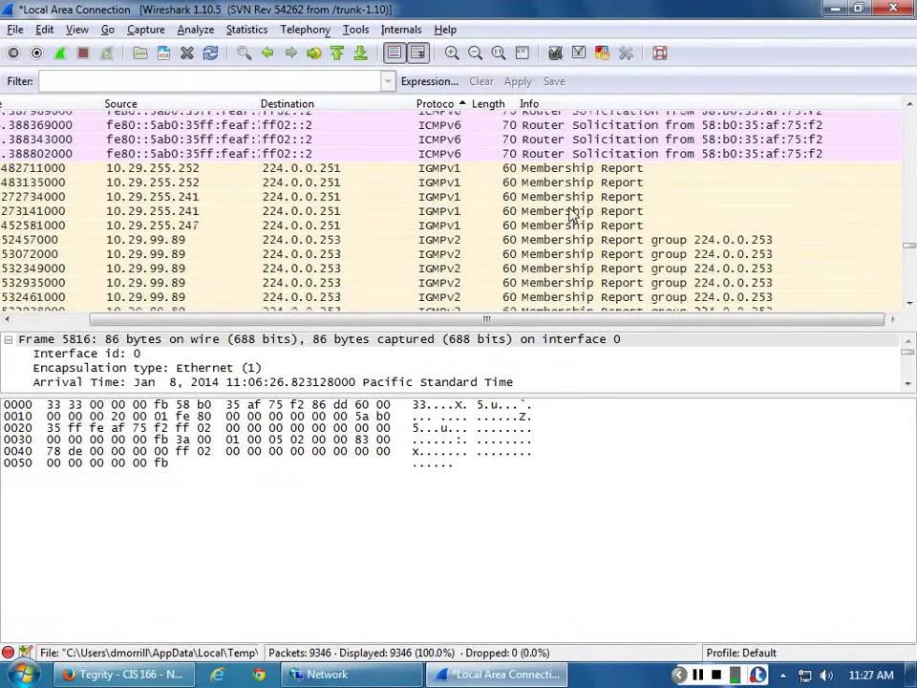
scroll(571, 214, "down", 1)
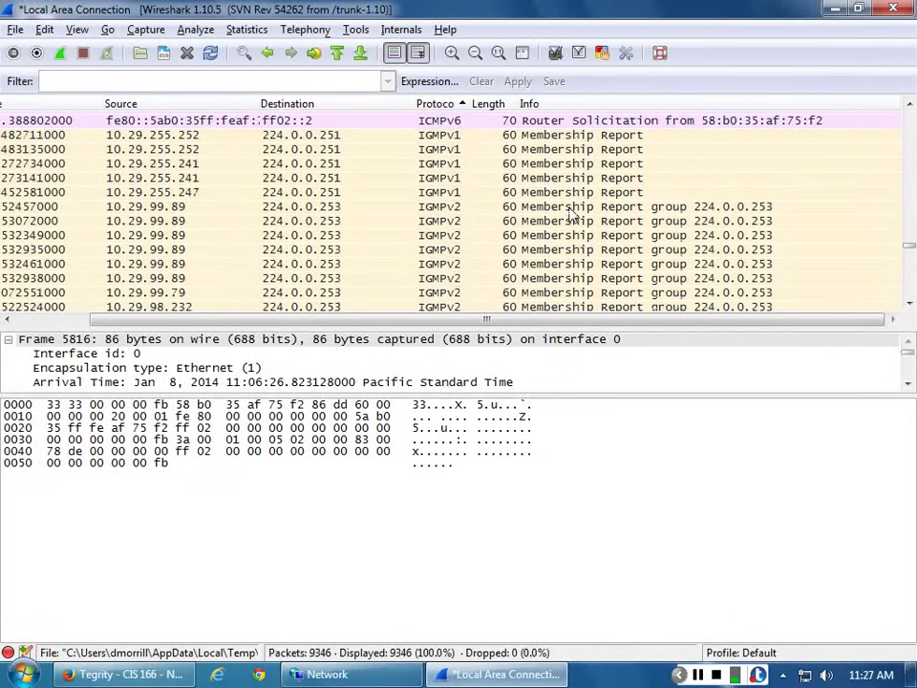
scroll(571, 214, "down", 1)
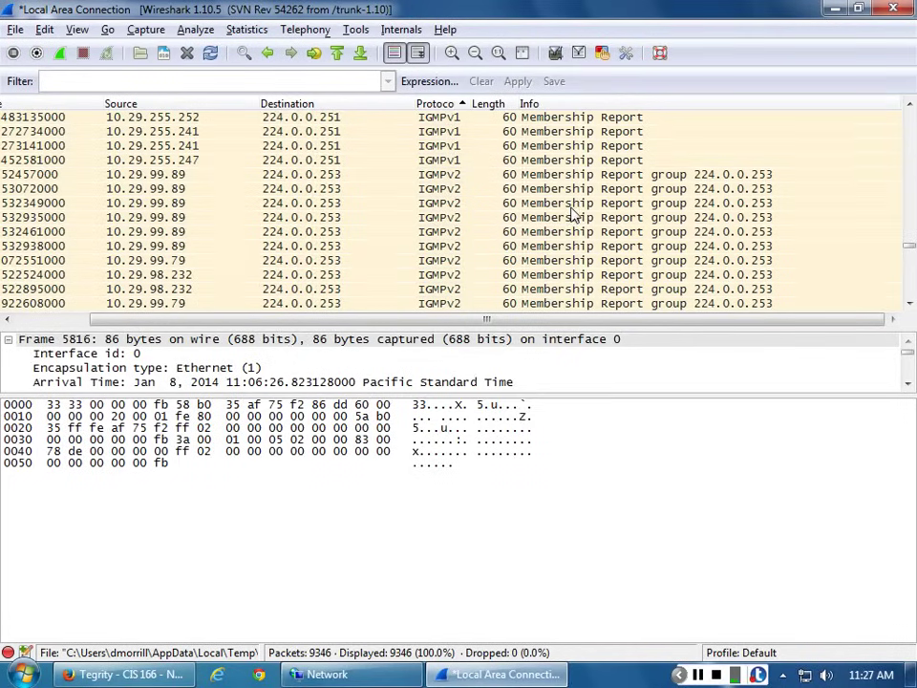
left_click(698, 176)
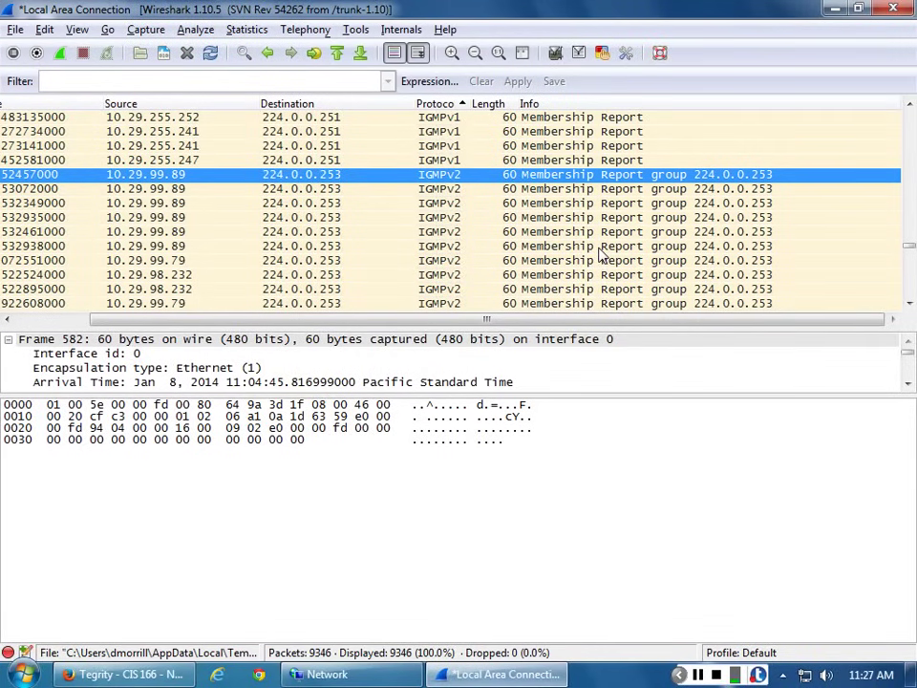
Find the first IGMPv2 Leave Group 224.0.0.253 message and select it, packet 1120 from 10.29.99.20.
scroll(591, 245, "down", 5)
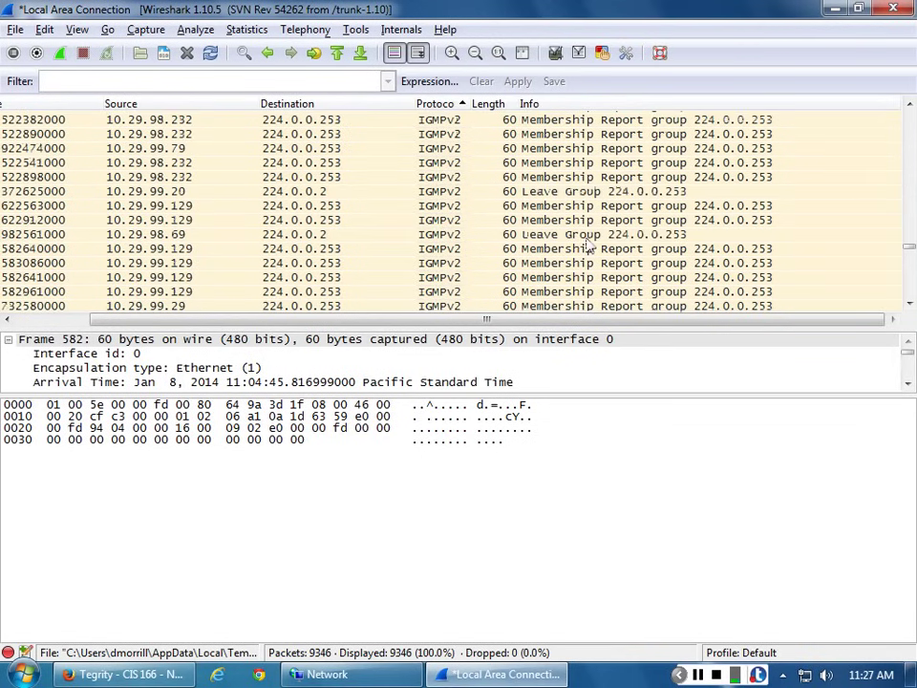
left_click(590, 194)
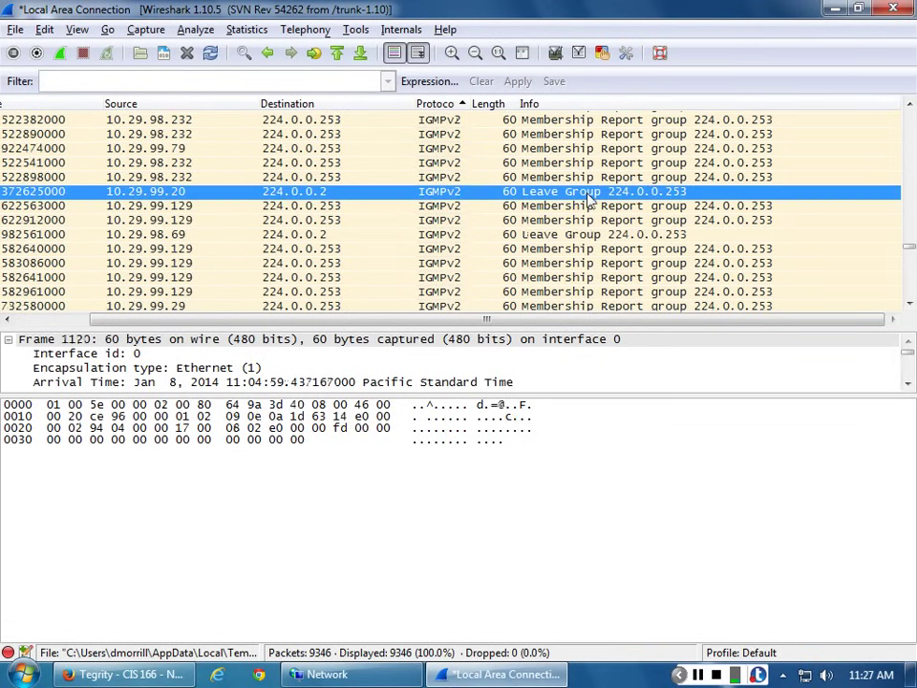
left_click(588, 179)
left_click(586, 192)
Review the following IGMPv2 membership reports, queries and leave messages, and select Leave Group packet 7630 from 10.29.99.128.
scroll(585, 243, "down", 2)
scroll(587, 247, "down", 5)
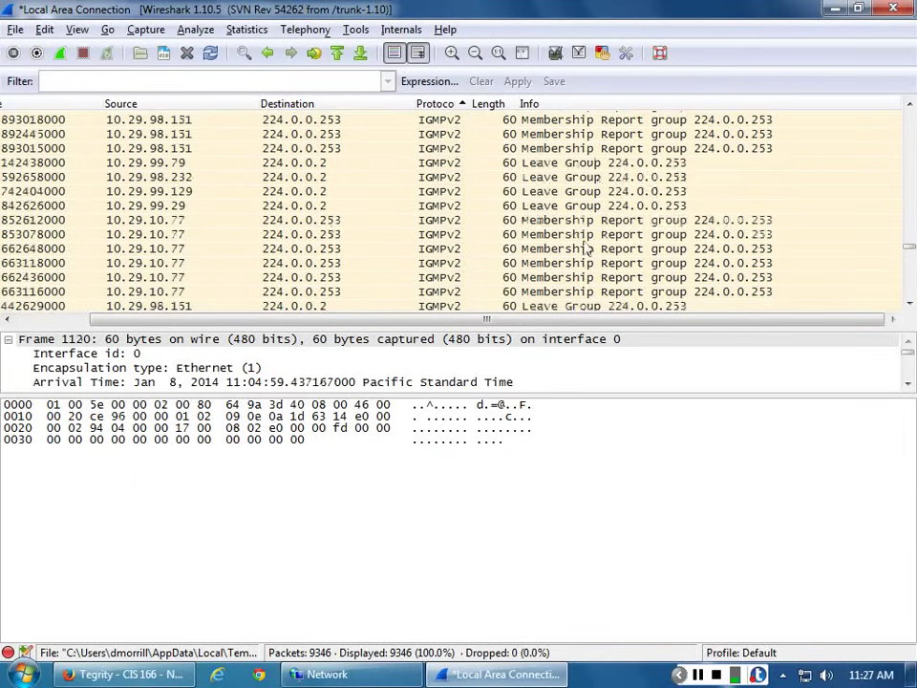
scroll(588, 247, "down", 2)
scroll(587, 248, "down", 3)
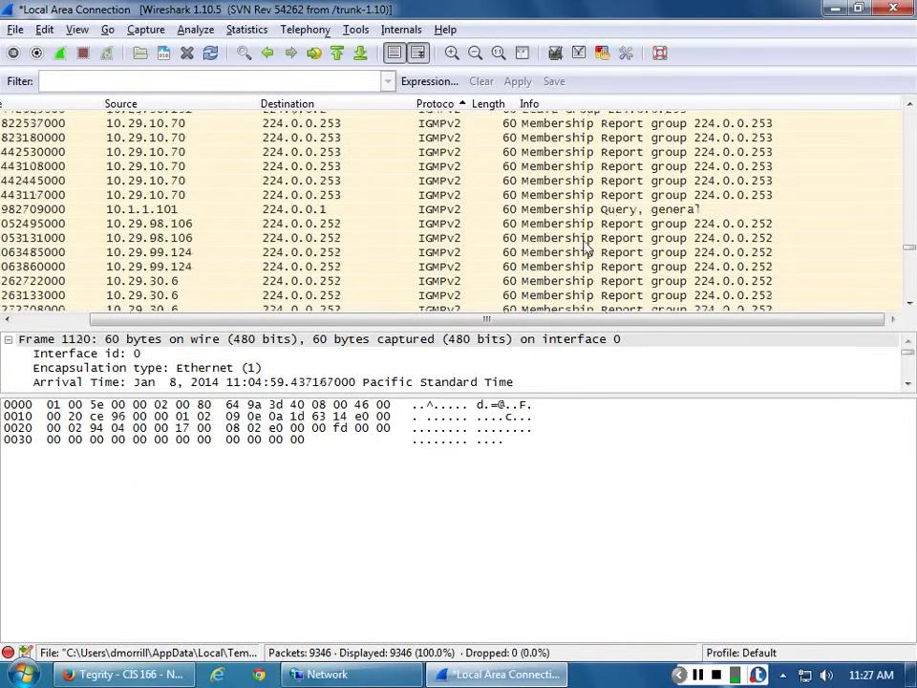
scroll(588, 247, "down", 2)
scroll(588, 247, "down", 3)
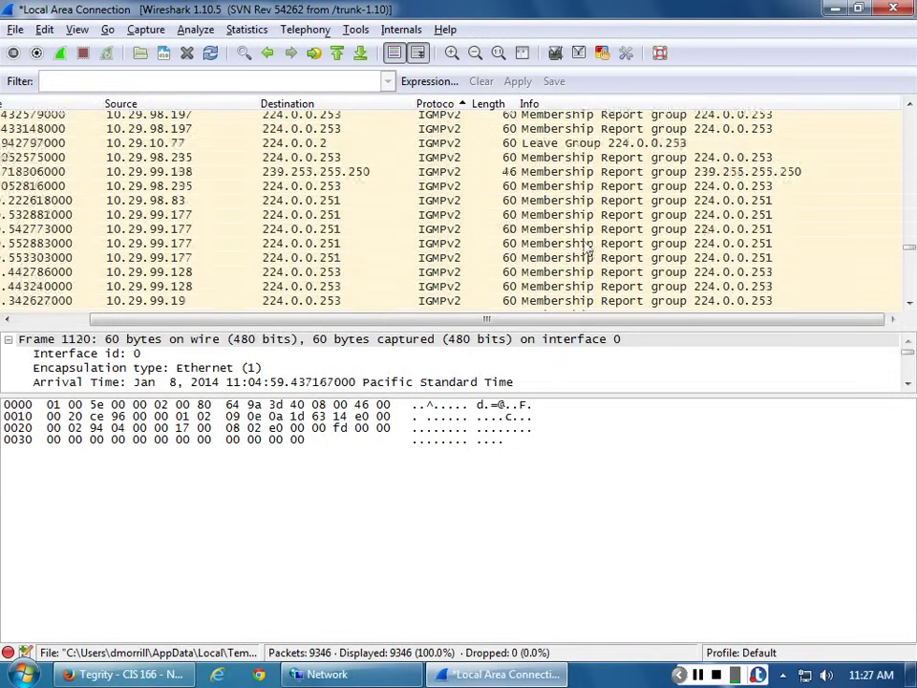
scroll(587, 248, "down", 3)
scroll(588, 248, "down", 3)
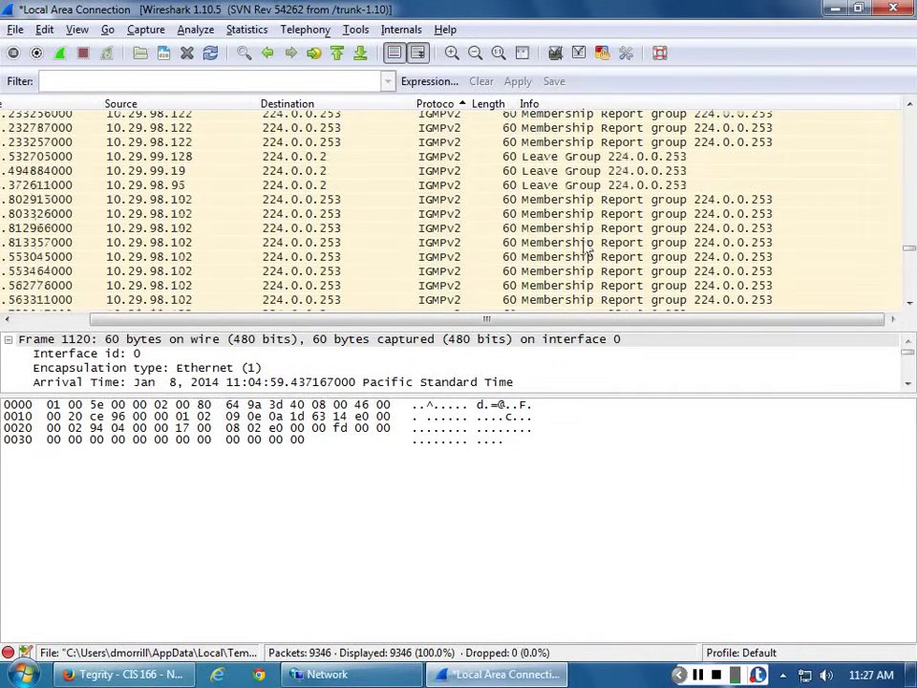
left_click(342, 155)
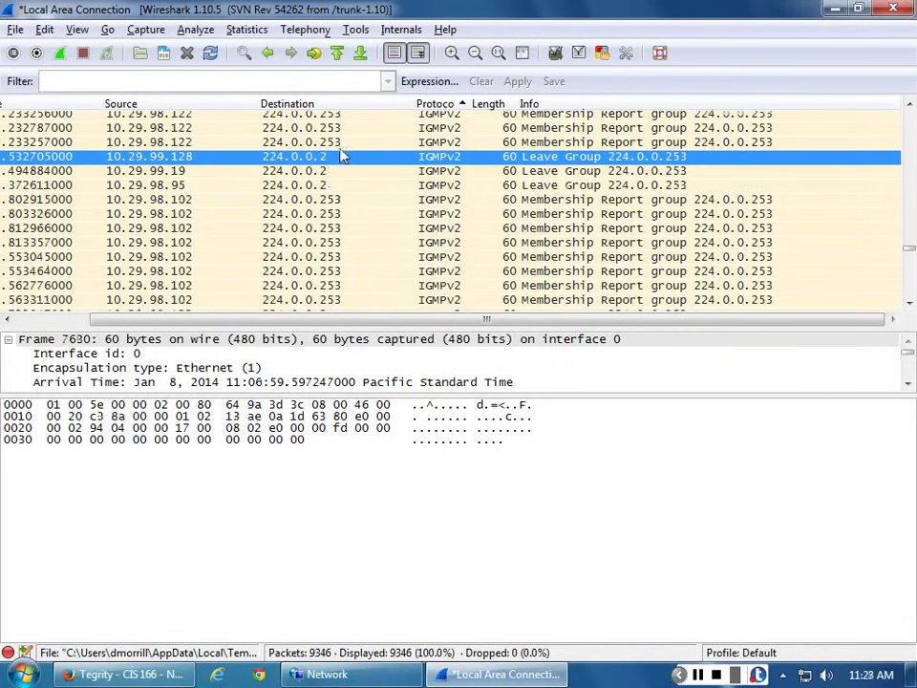
key("Up")
key("Down")
Widen the Protocol column until ISMP.EDP is fully readable, and select the first LACP packet, number 716.
scroll(601, 248, "down", 5)
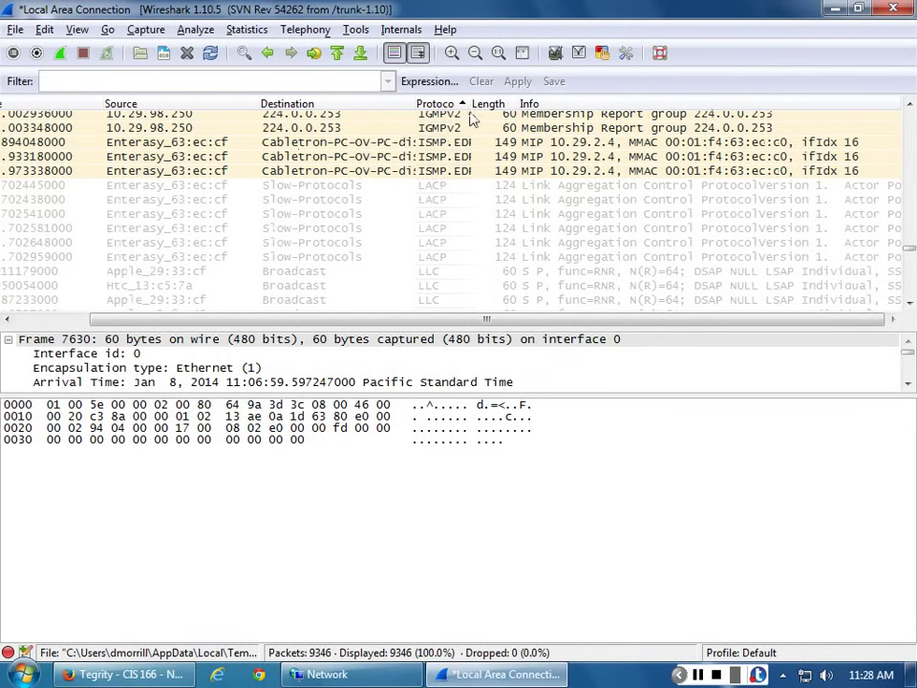
left_click_drag(470, 109, 488, 113)
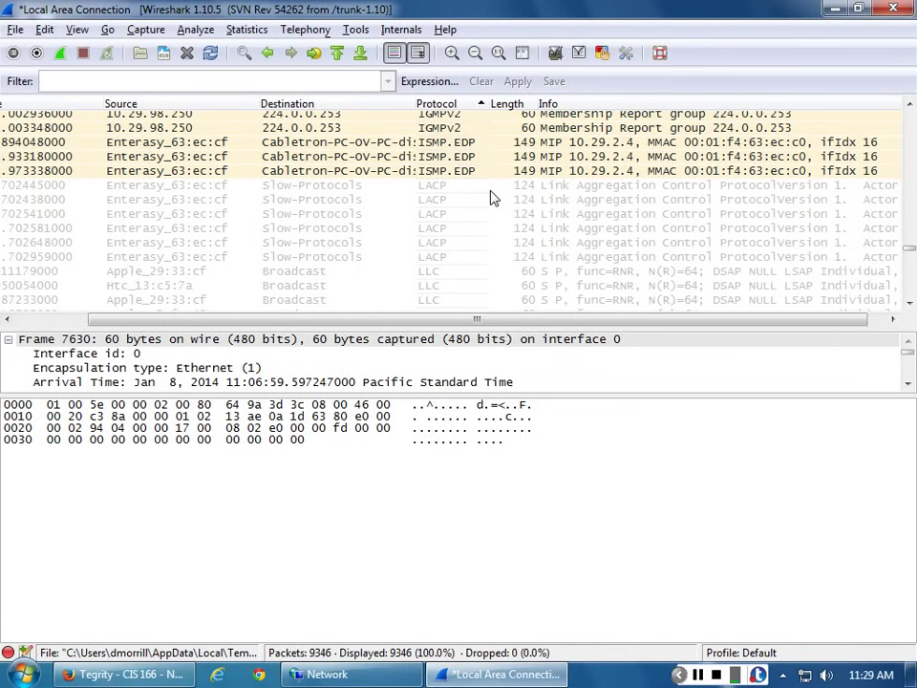
left_click(324, 187)
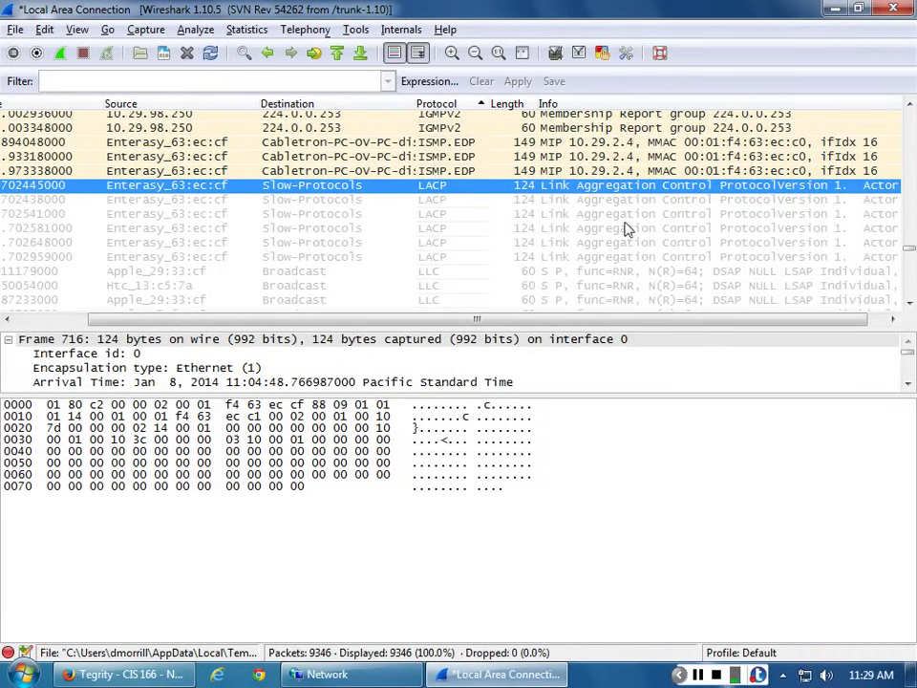
Select LLC broadcast packet 391 from Apple_4b:8e:f3 and enlarge the packet details pane to show its frame fields.
scroll(625, 229, "down", 3)
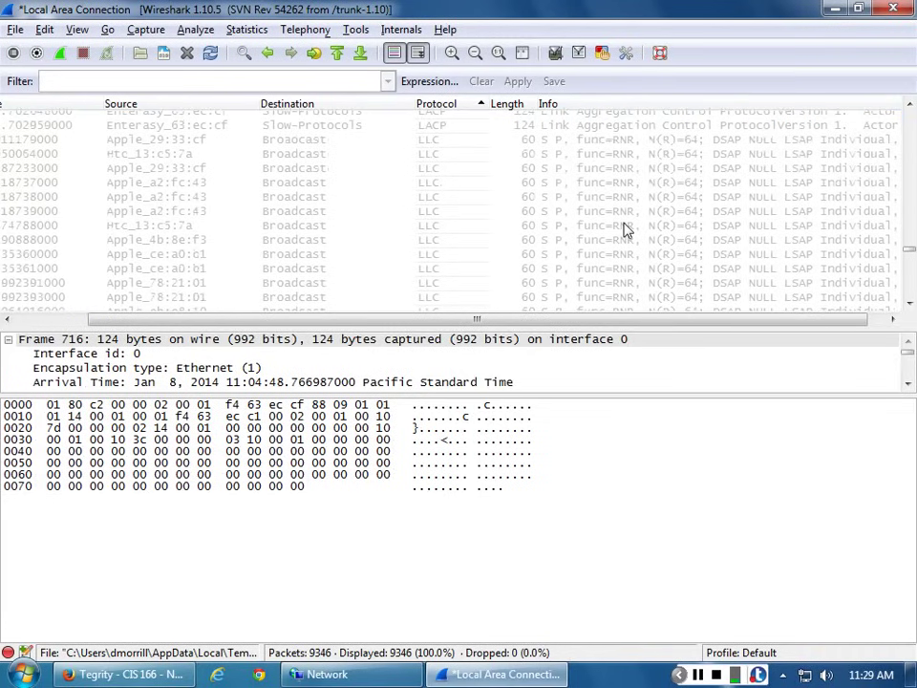
scroll(625, 229, "down", 2)
scroll(625, 229, "down", 2)
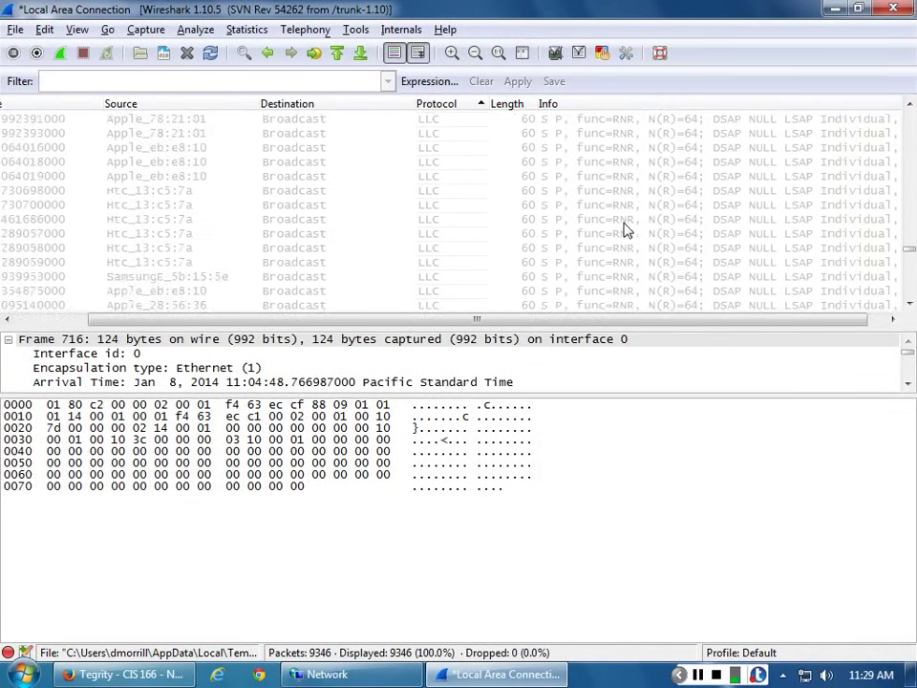
scroll(626, 230, "up", 2)
left_click(159, 140)
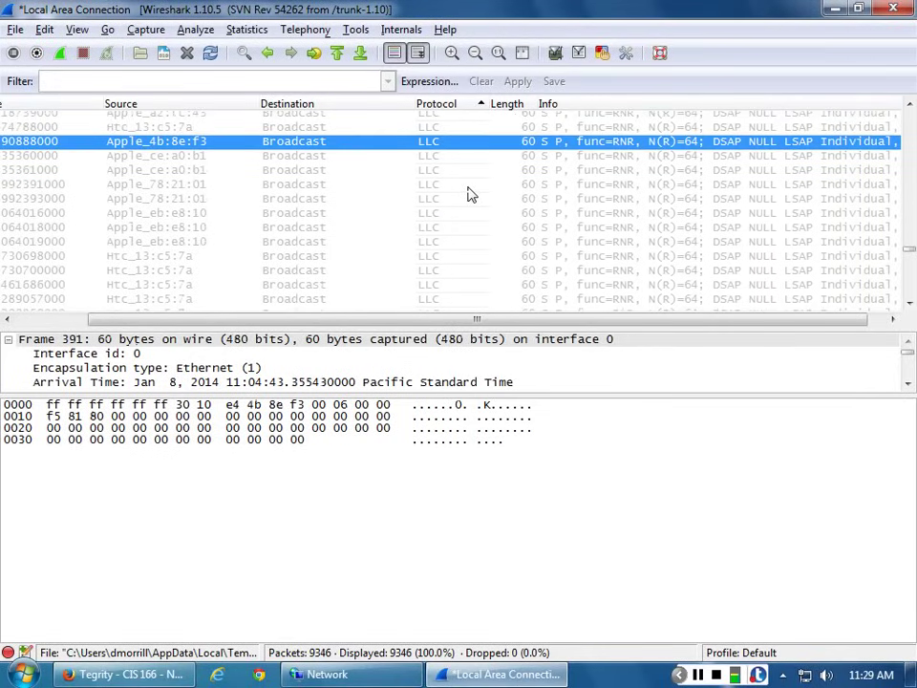
left_click_drag(619, 323, 702, 327)
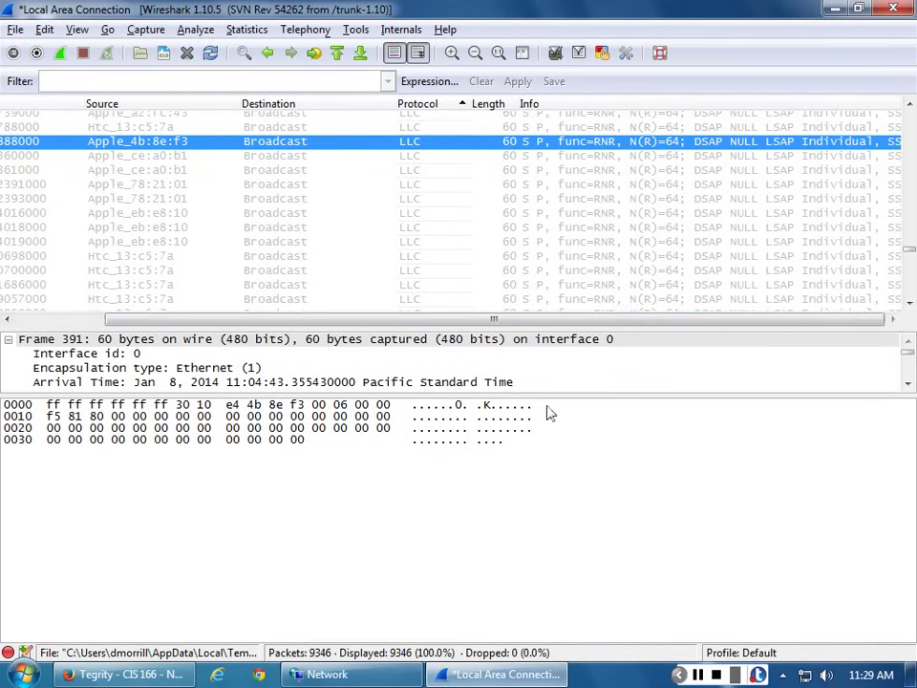
left_click_drag(269, 395, 353, 483)
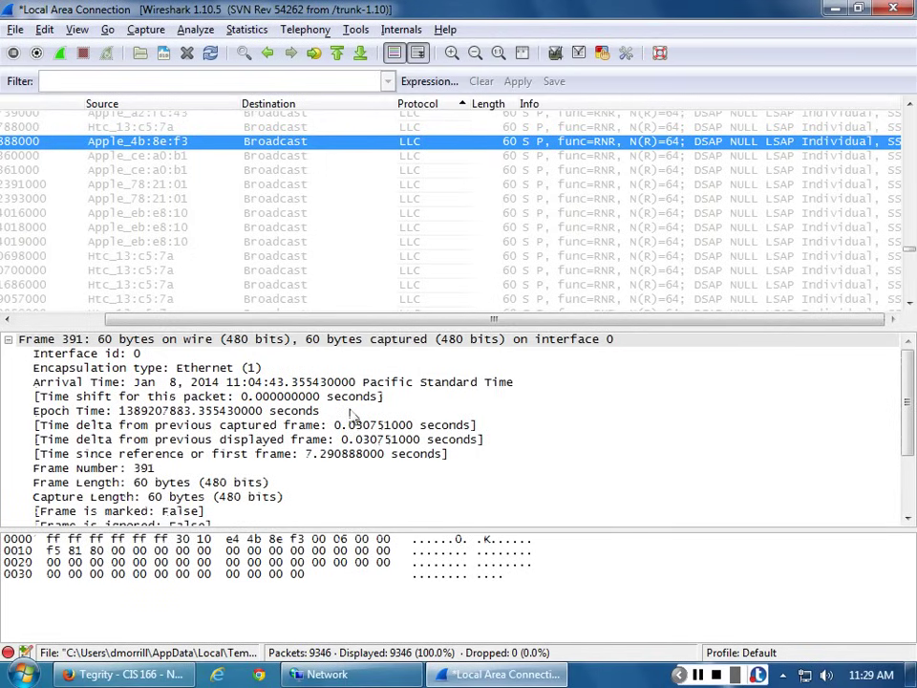
Inspect the LLC broadcasts from Htc_13:c5:7a, SamsungE_5b:15:5e and MurataMa_96:a3:9e, packets 958, 1345 and 2201.
scroll(467, 220, "down", 2)
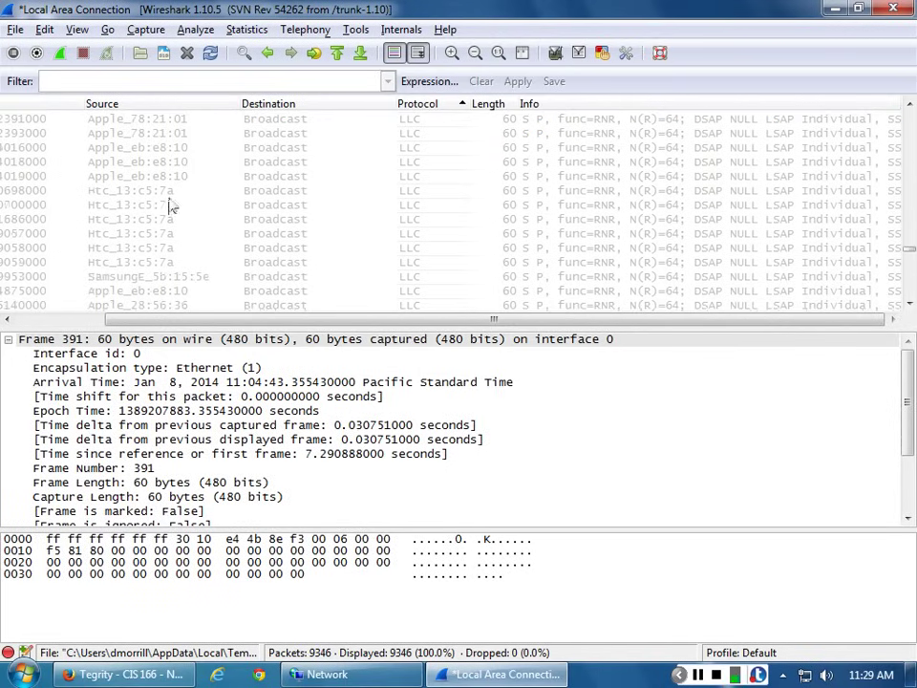
left_click(155, 192)
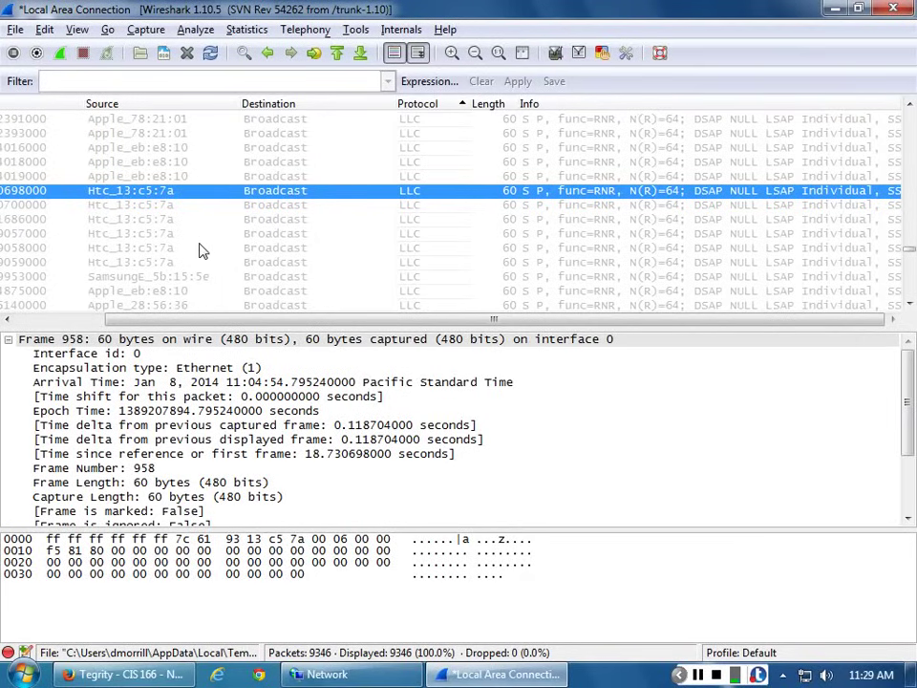
scroll(203, 250, "down", 3)
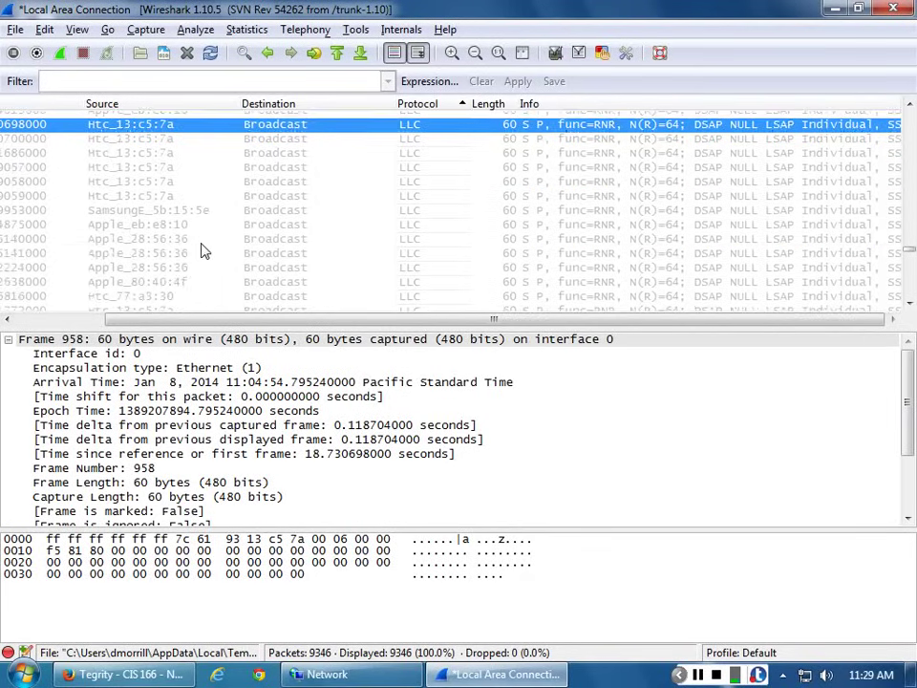
left_click(189, 181)
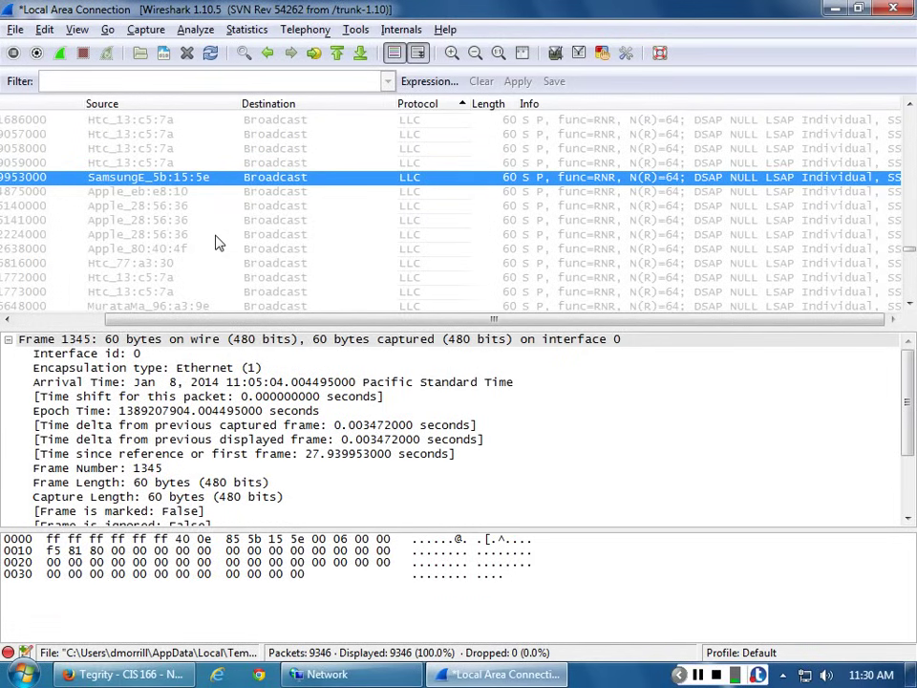
scroll(215, 241, "down", 2)
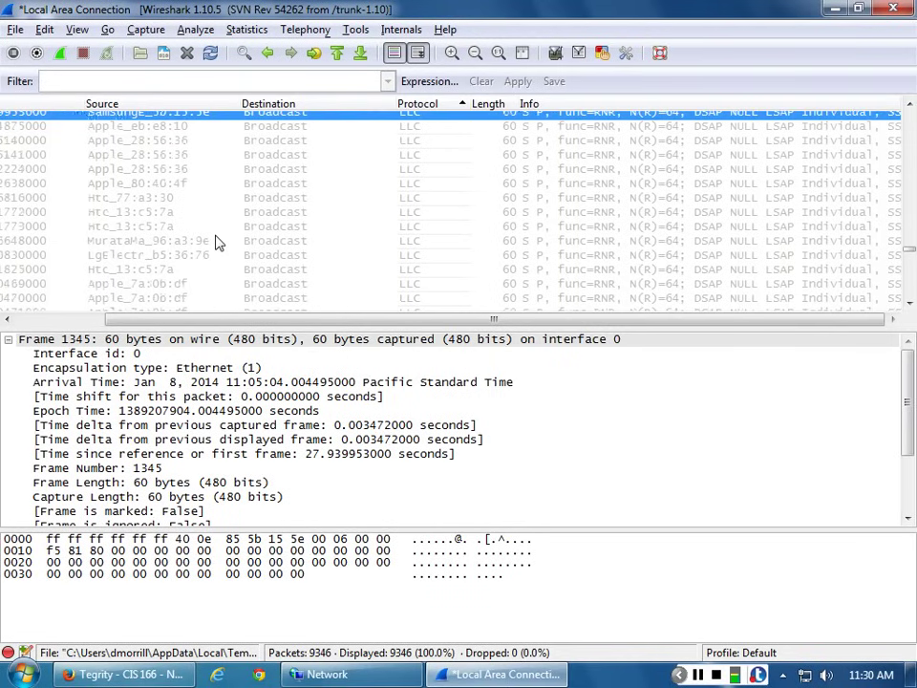
left_click(191, 241)
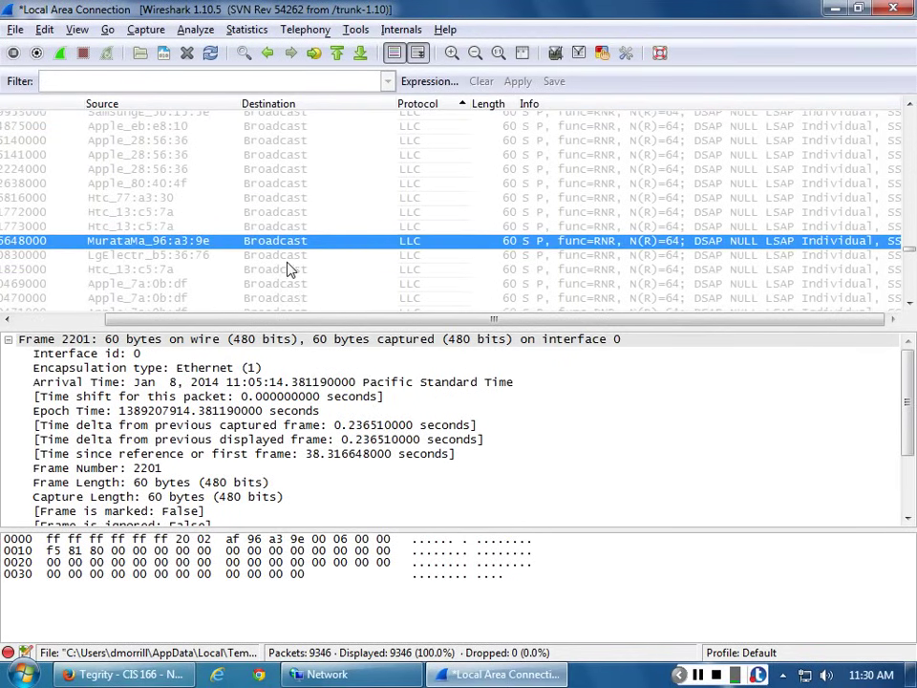
Examine the source device manufacturers of the remaining LLC broadcast packets in the list.
scroll(290, 269, "down", 5)
scroll(290, 269, "down", 1)
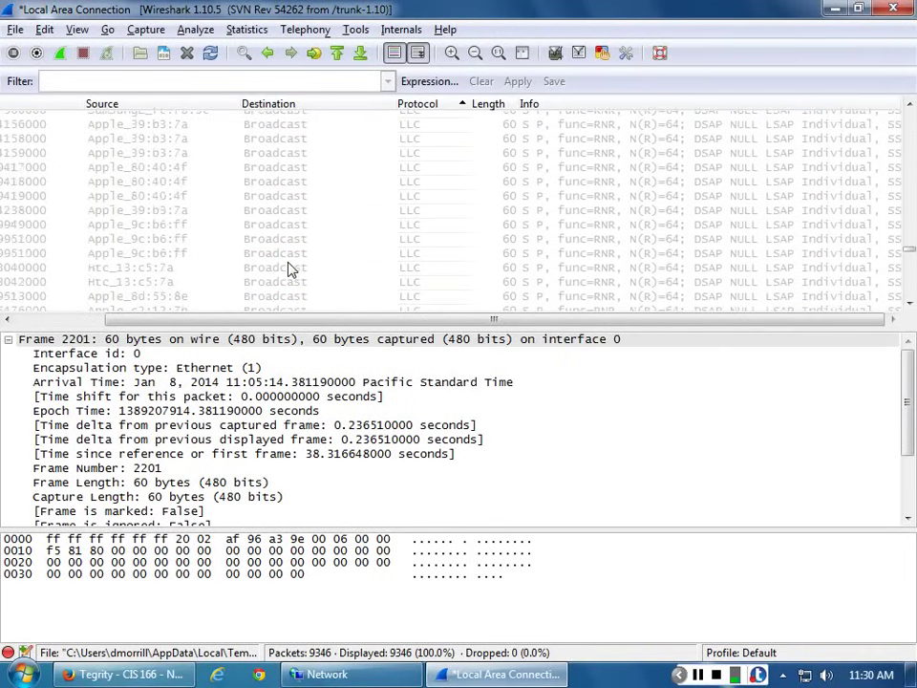
scroll(306, 254, "down", 3)
scroll(309, 251, "down", 2)
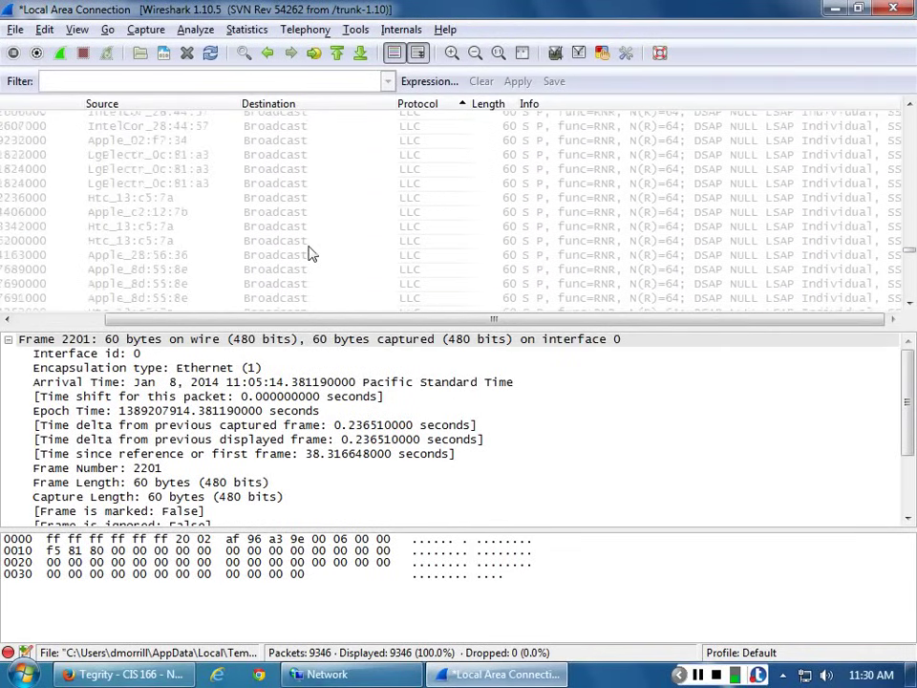
scroll(309, 253, "down", 2)
scroll(309, 253, "down", 2)
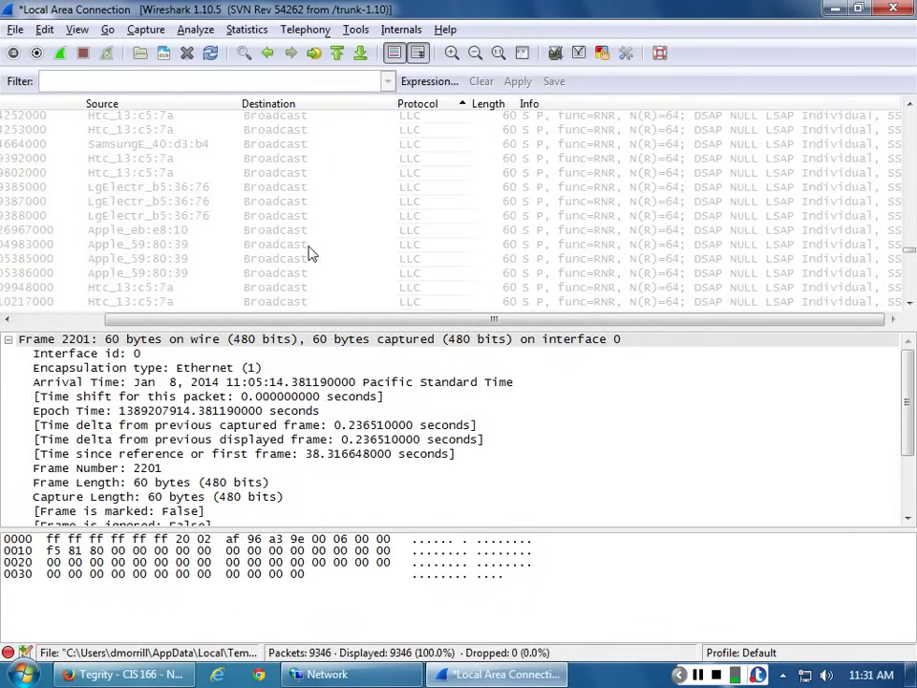
scroll(310, 253, "down", 2)
scroll(310, 253, "down", 6)
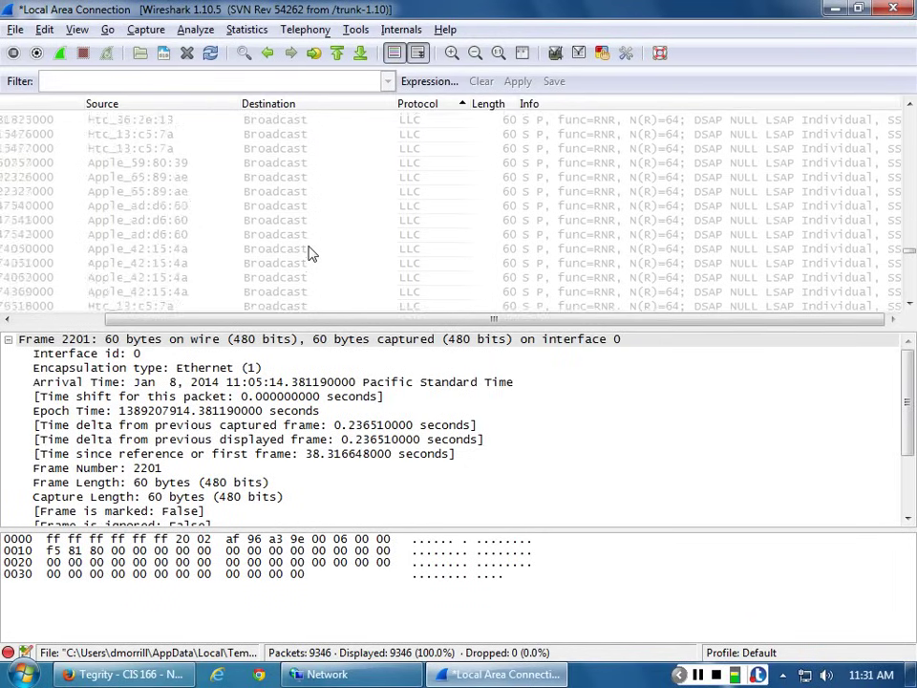
Inspect the LLC broadcast from SamsungE_5b:15:5e near the end of the LLC group, packet 8726.
scroll(811, 276, "down", 3)
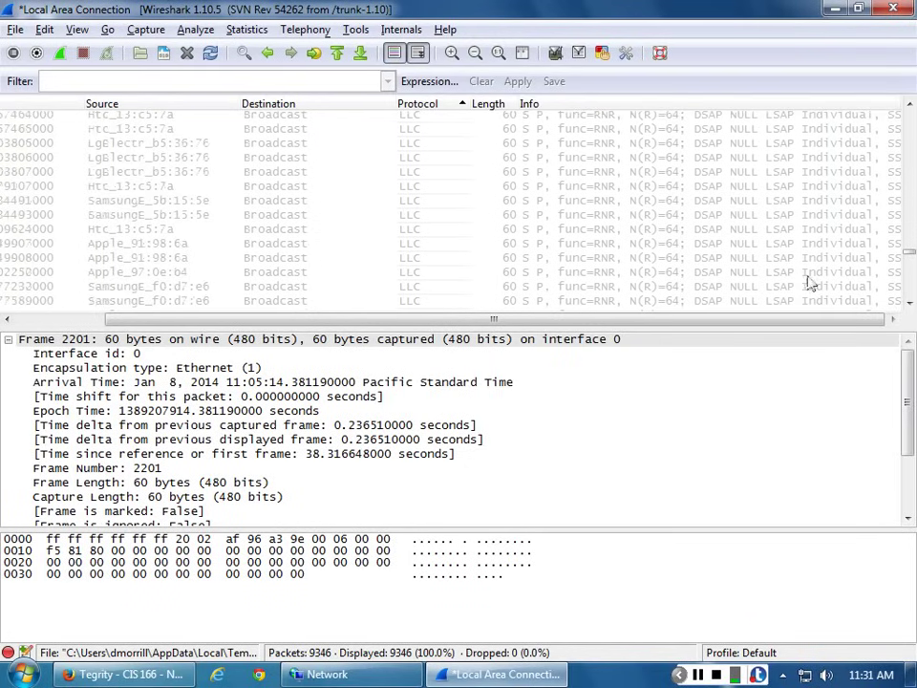
scroll(758, 256, "down", 5)
scroll(758, 256, "up", 2)
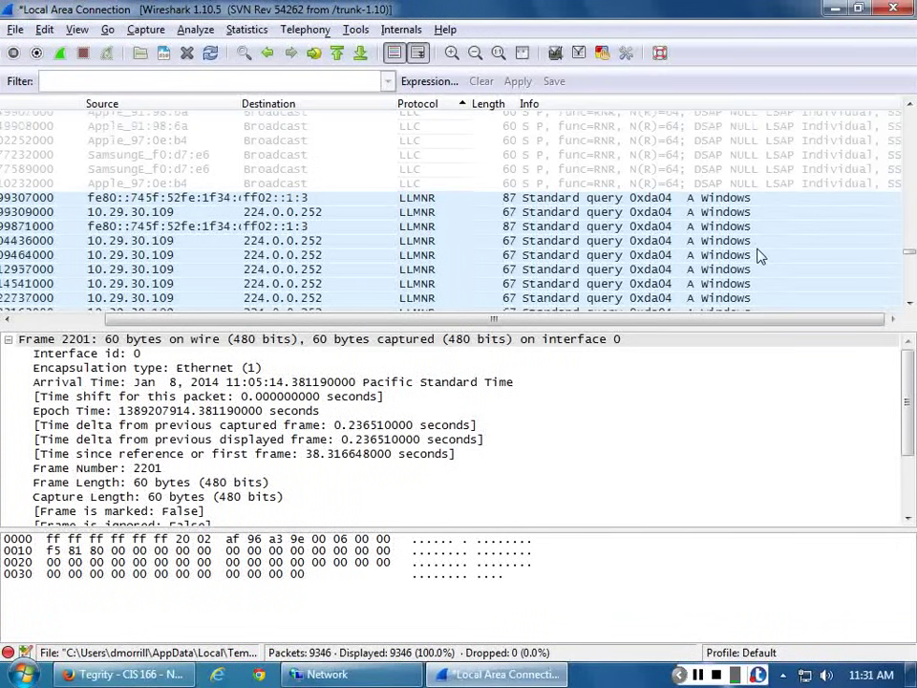
scroll(761, 256, "up", 2)
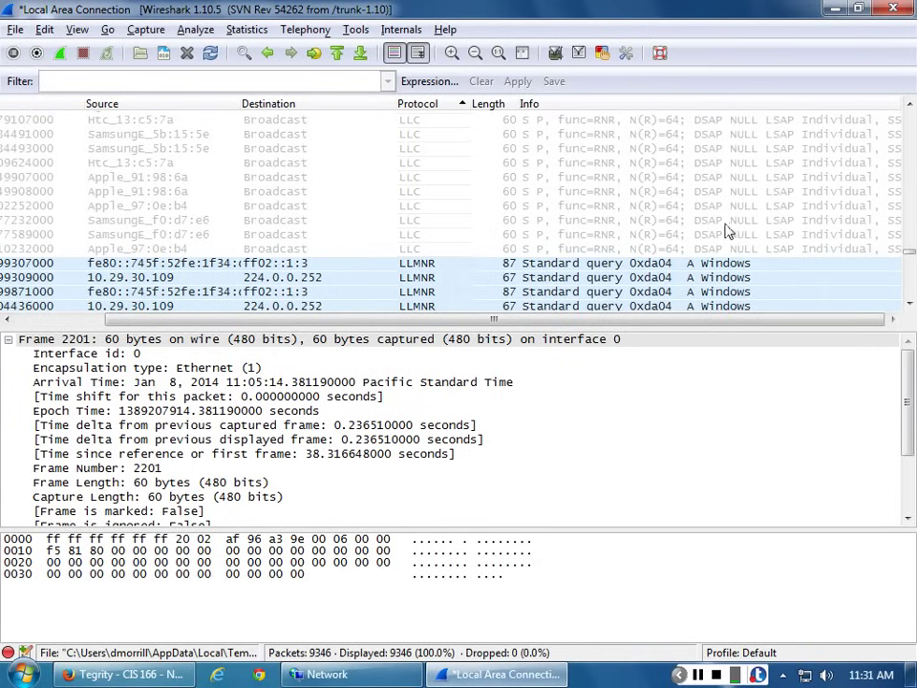
left_click(159, 137)
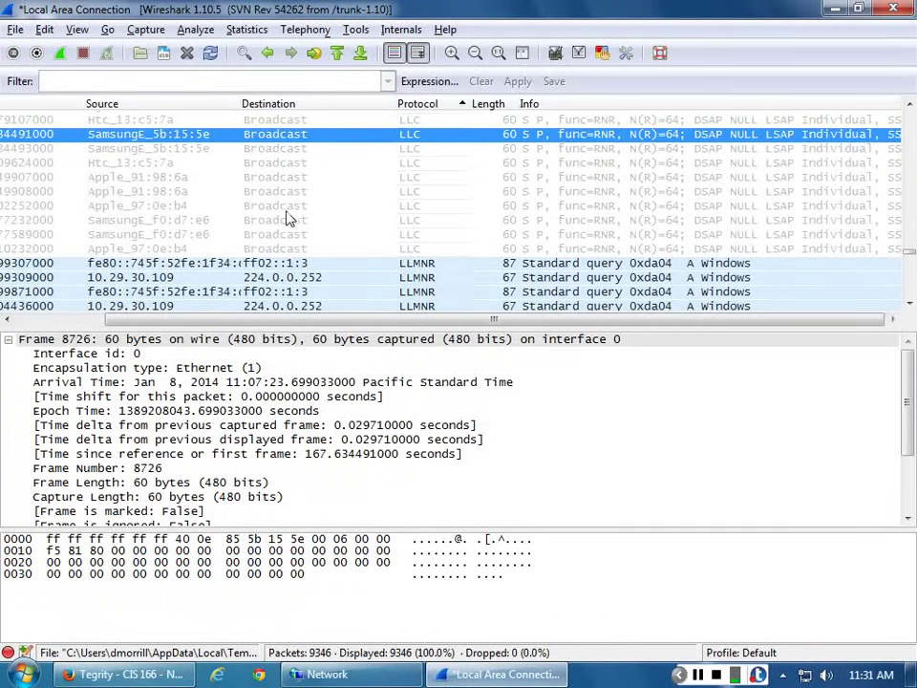
Select the first LLMNR packet, number 5818, and look through the standard queries that follow it.
scroll(291, 218, "down", 2)
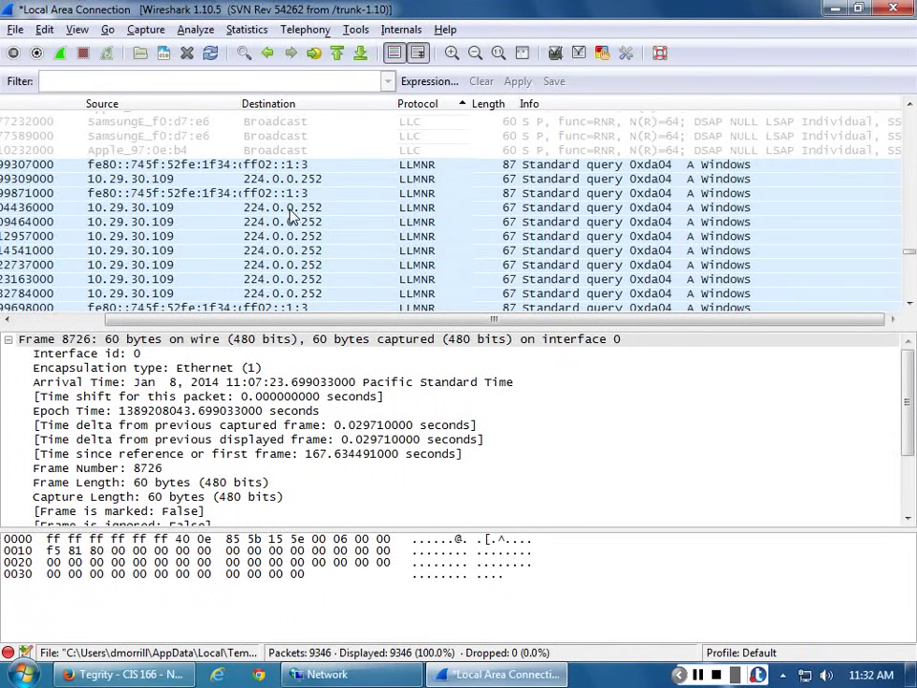
scroll(292, 214, "down", 1)
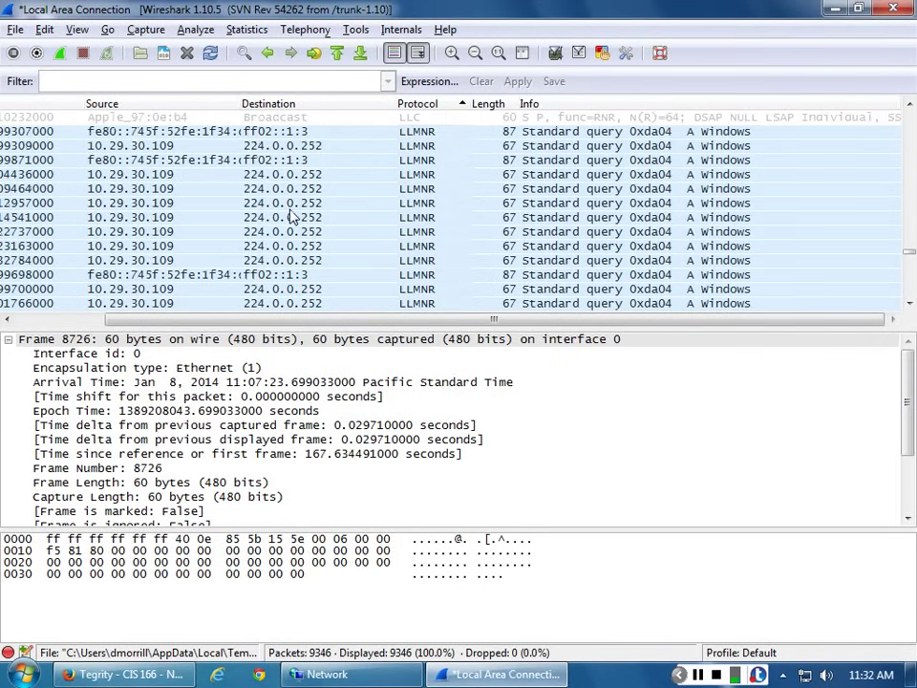
left_click(726, 134)
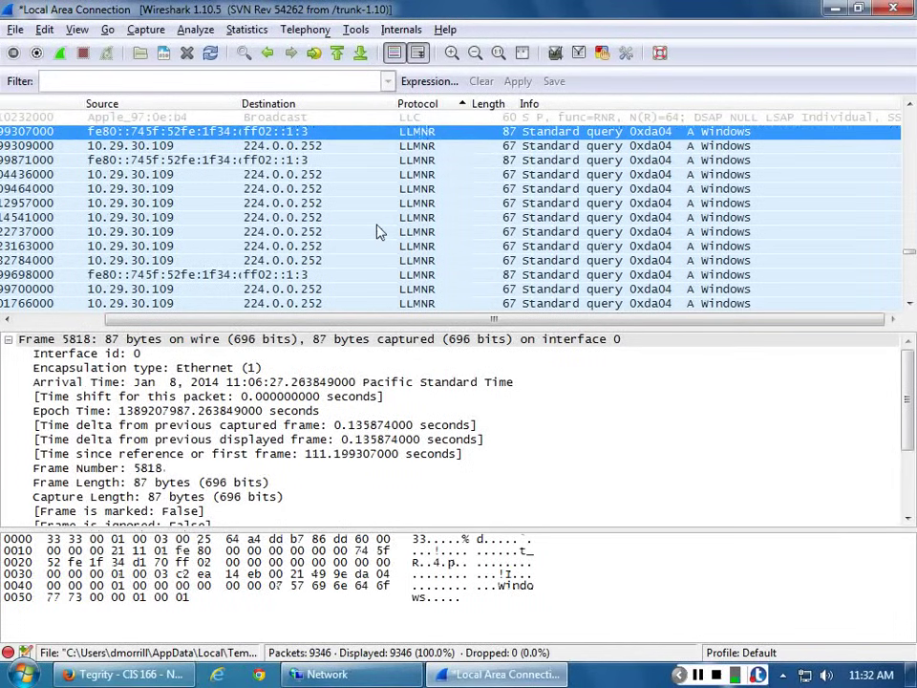
scroll(377, 231, "down", 2)
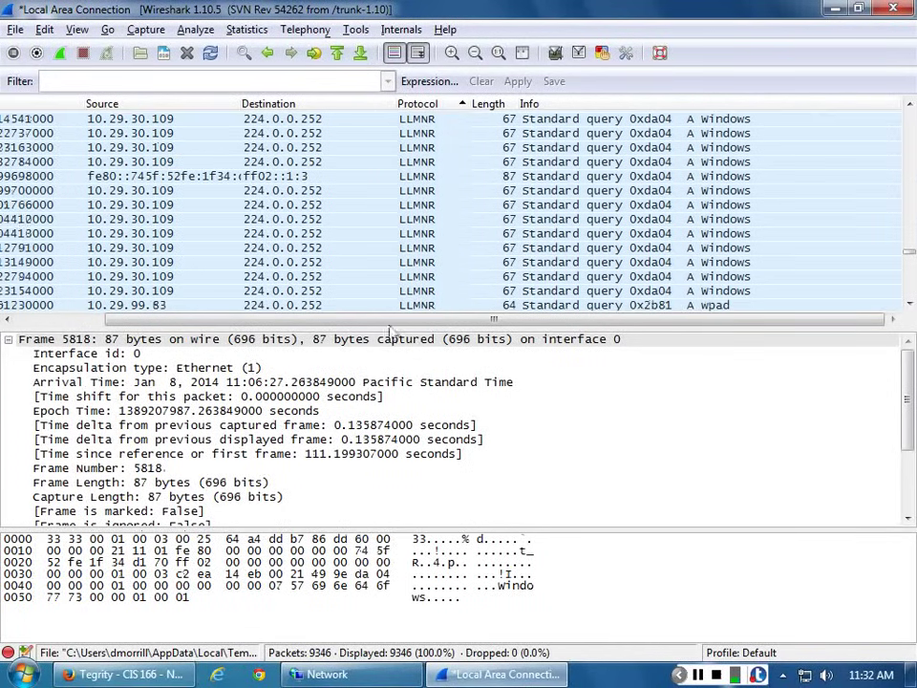
Switch to the Network window and try to connect to computer 29201A6 with Remote Desktop Connection.
left_click(515, 675)
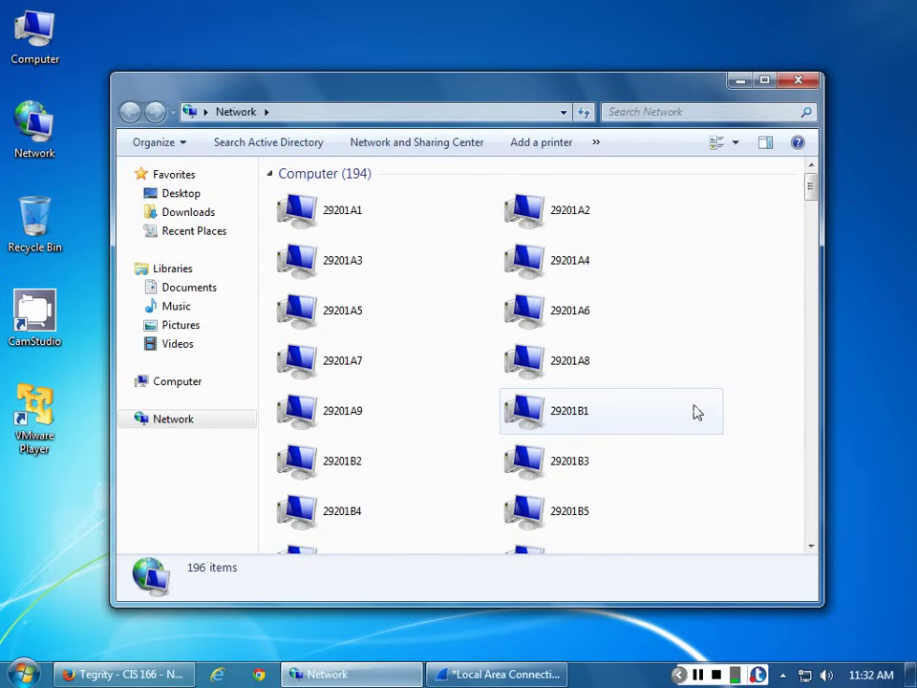
right_click(538, 323)
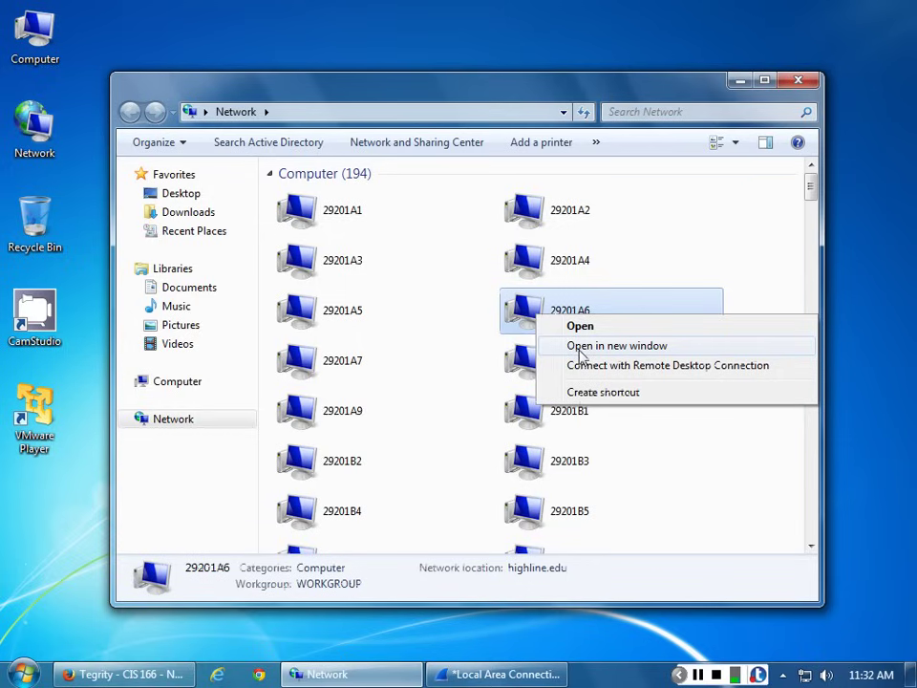
left_click(587, 367)
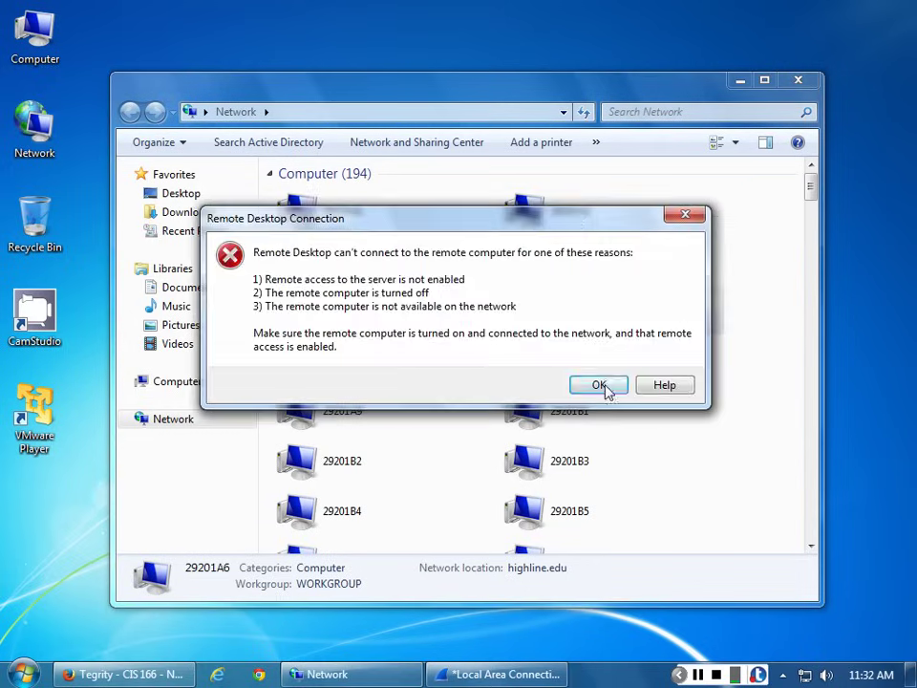
left_click(604, 387)
Try to open computers 29201A4 and BOB in new windows, returning to the network computer list after each one.
right_click(533, 262)
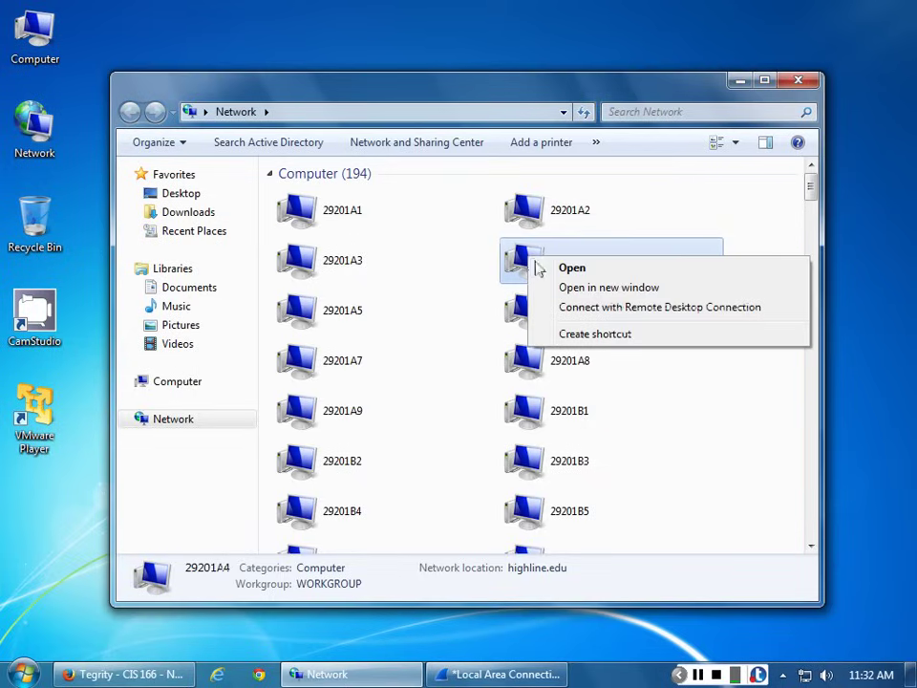
left_click(573, 295)
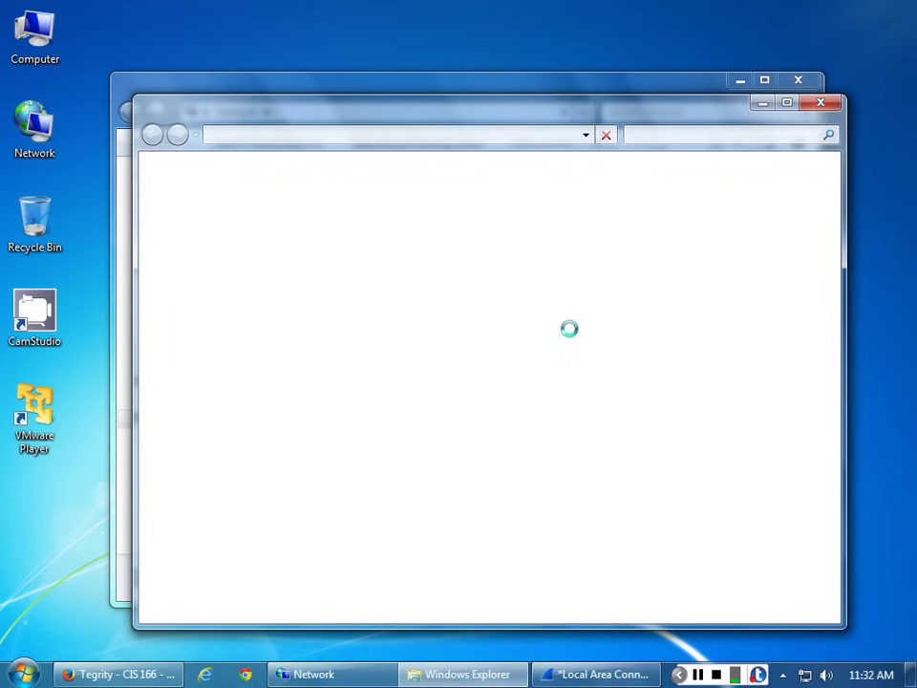
left_click(430, 84)
scroll(573, 369, "down", 10)
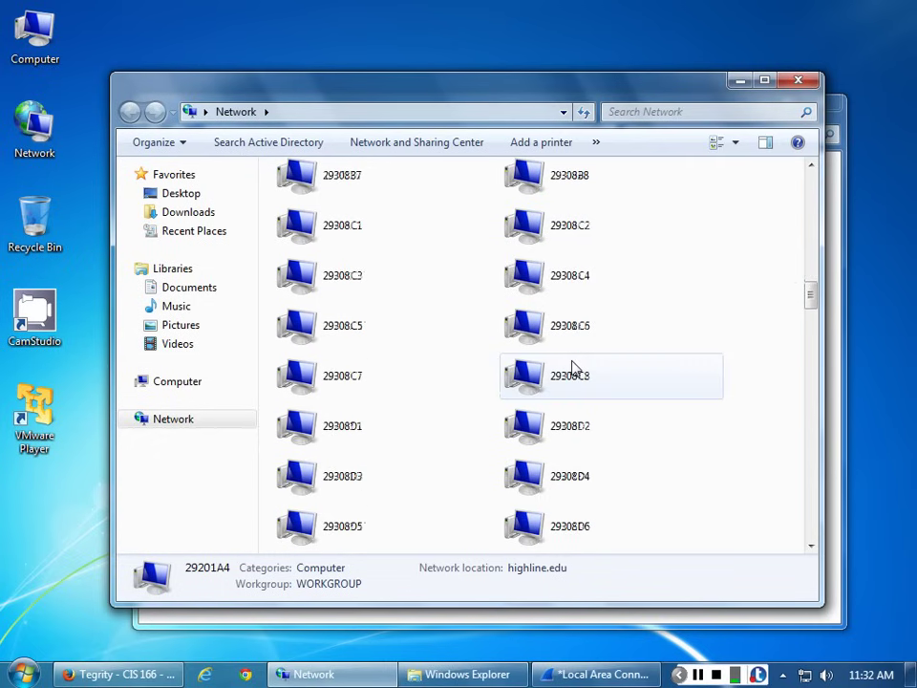
scroll(573, 369, "down", 5)
scroll(573, 369, "down", 1)
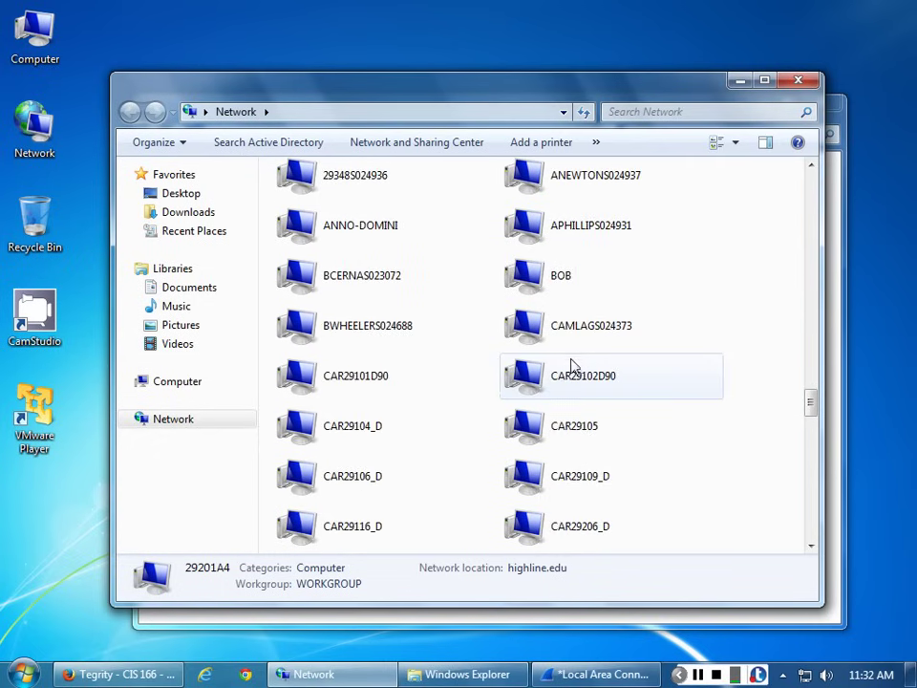
right_click(572, 279)
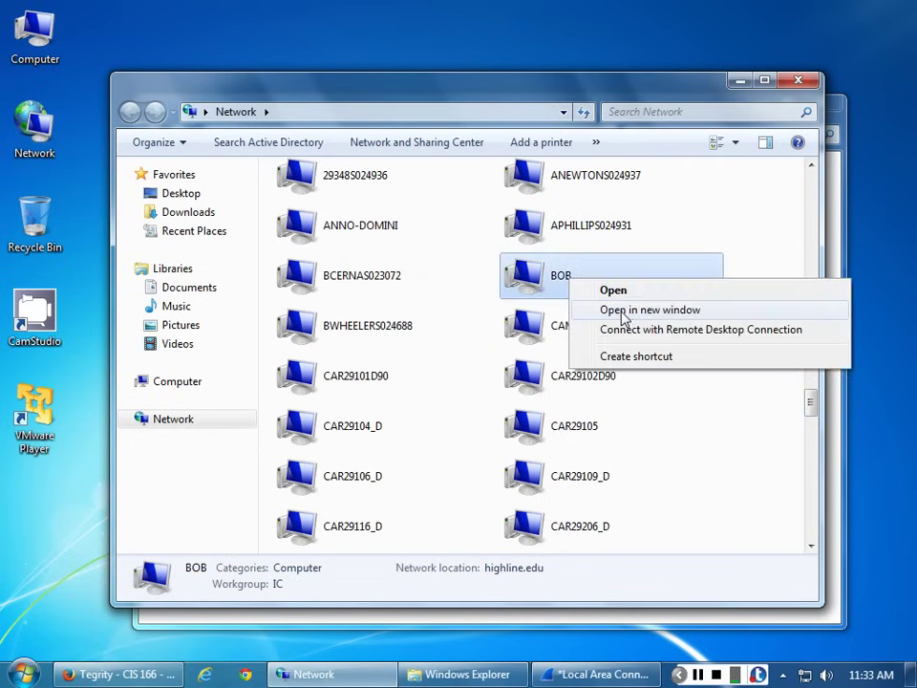
left_click(600, 309)
left_click(428, 77)
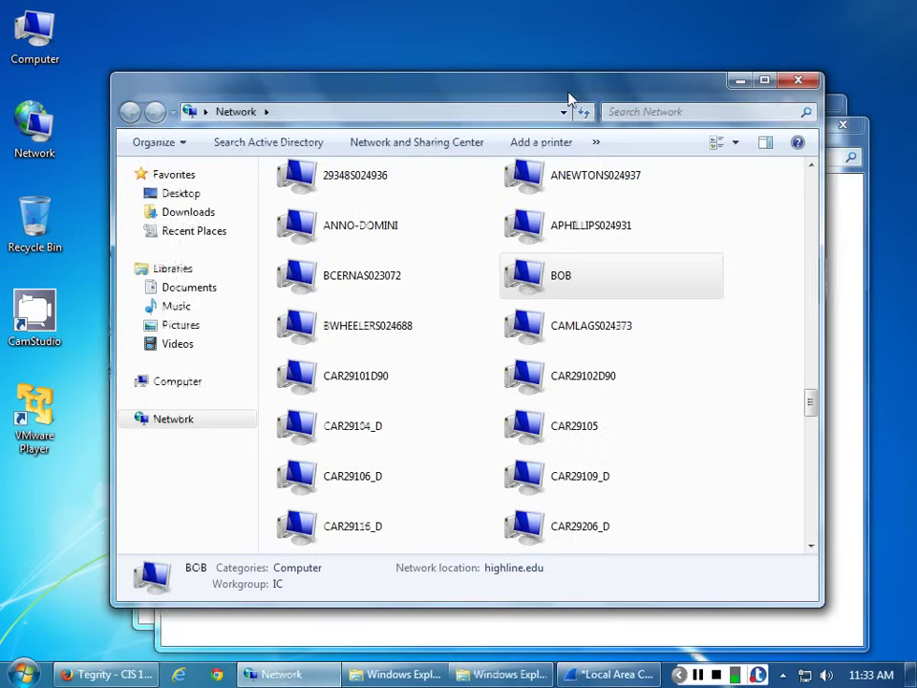
Dismiss the 29201A4 network error, and open the netlogon share of computer DONNY in a new window.
scroll(557, 328, "down", 2)
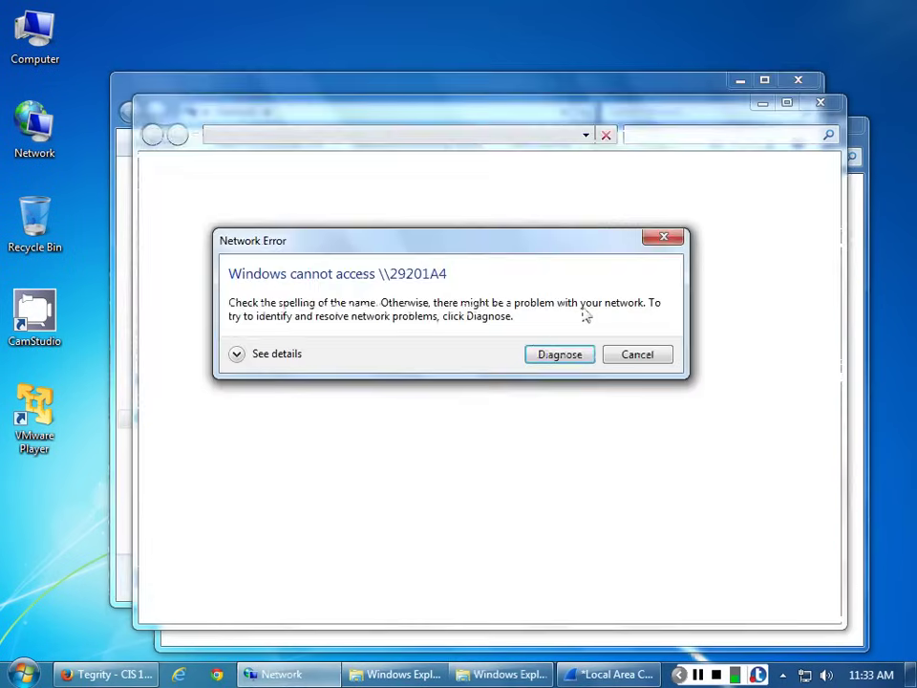
left_click(630, 358)
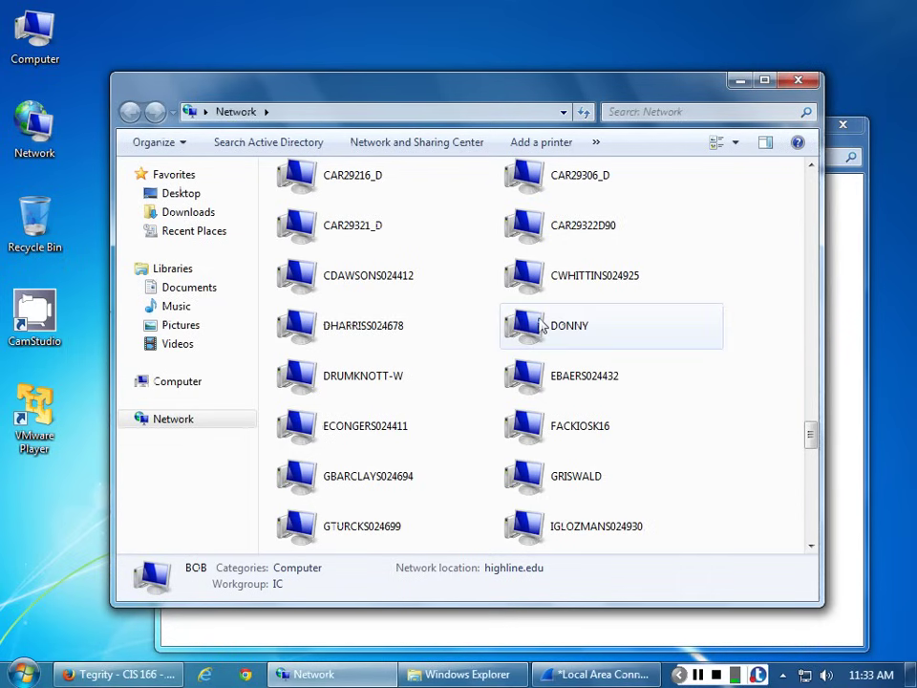
left_click(562, 336)
right_click(563, 336)
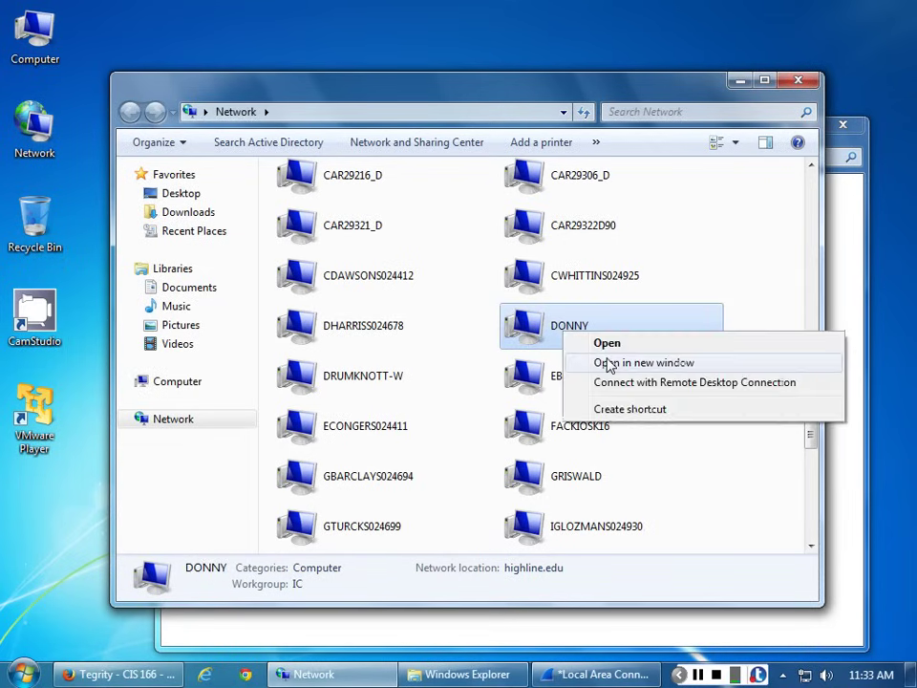
left_click(608, 363)
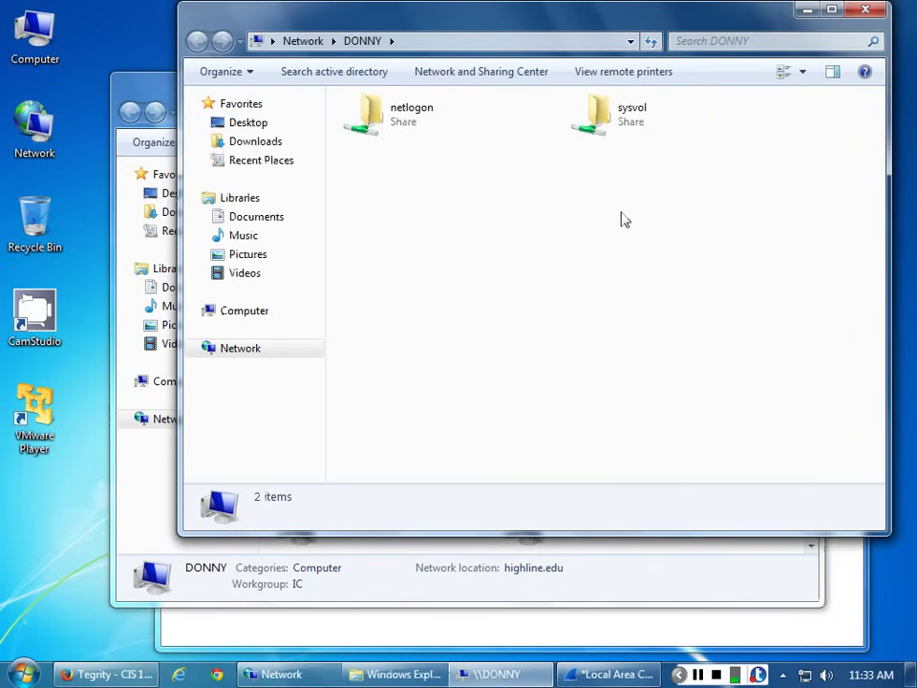
double_click(371, 125)
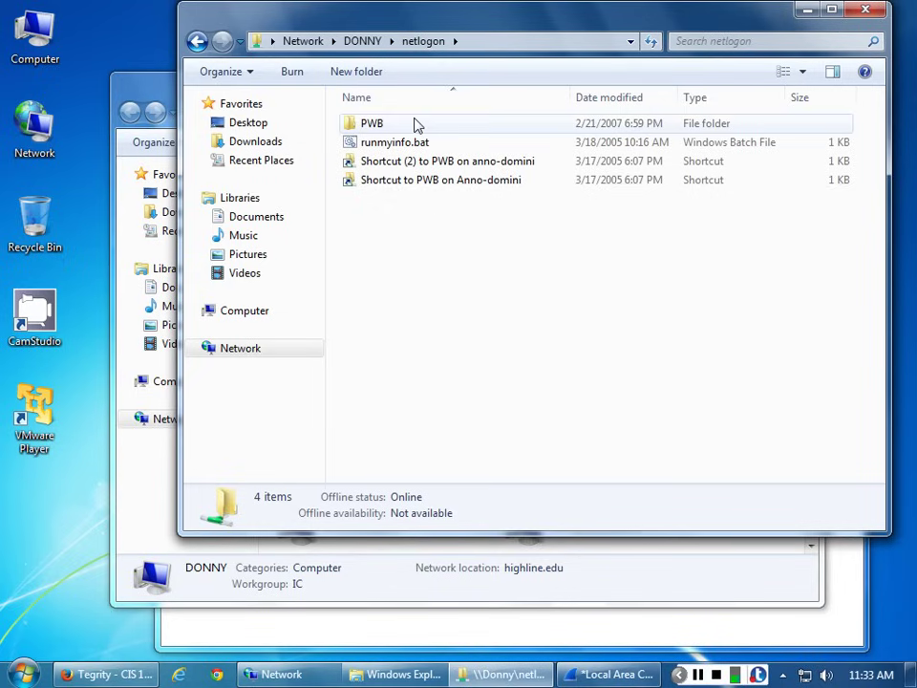
View the contents of runmyinfo.bat in Notepad, examining the anno-domini host, pwb.exe and the talk.highline.edu address, and close the file.
right_click(425, 151)
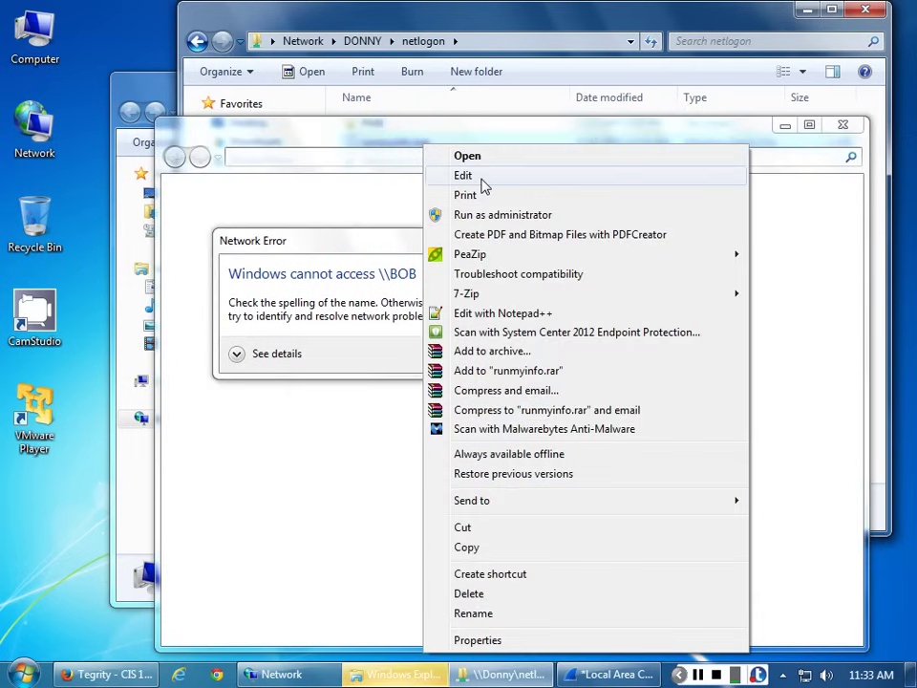
left_click(484, 176)
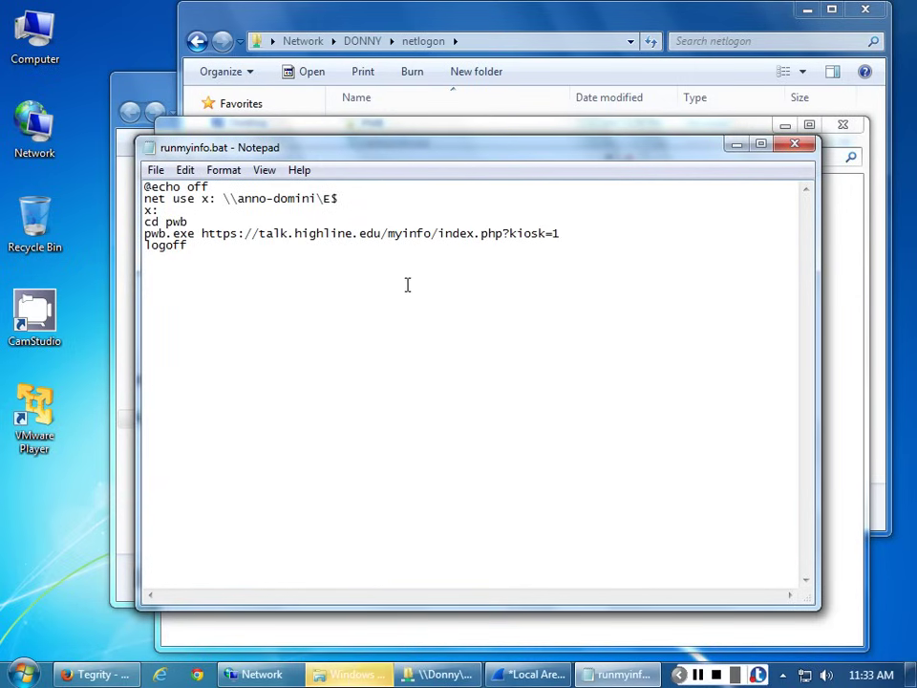
left_click_drag(317, 200, 237, 199)
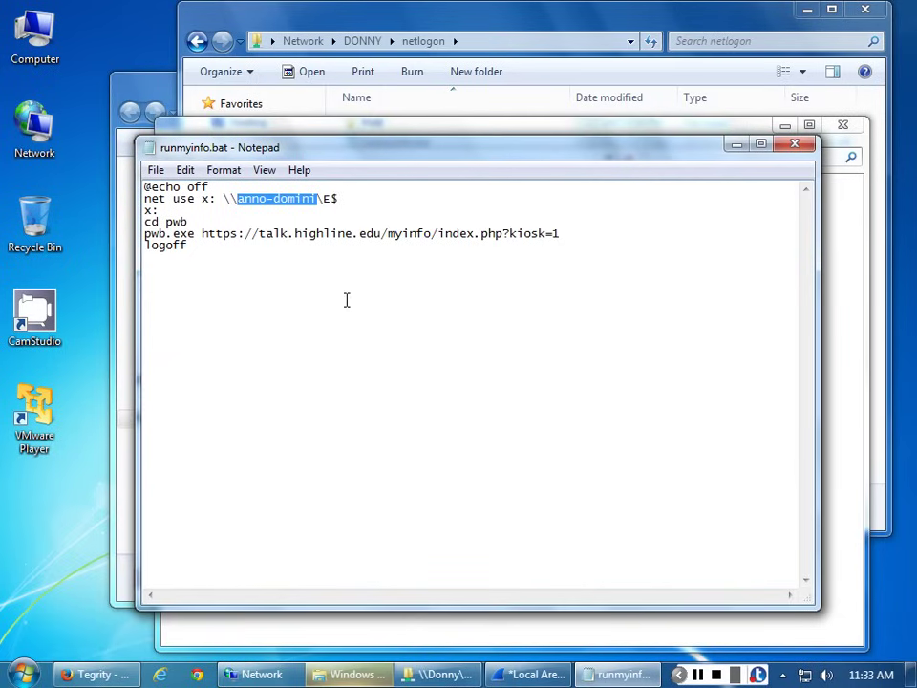
double_click(181, 234)
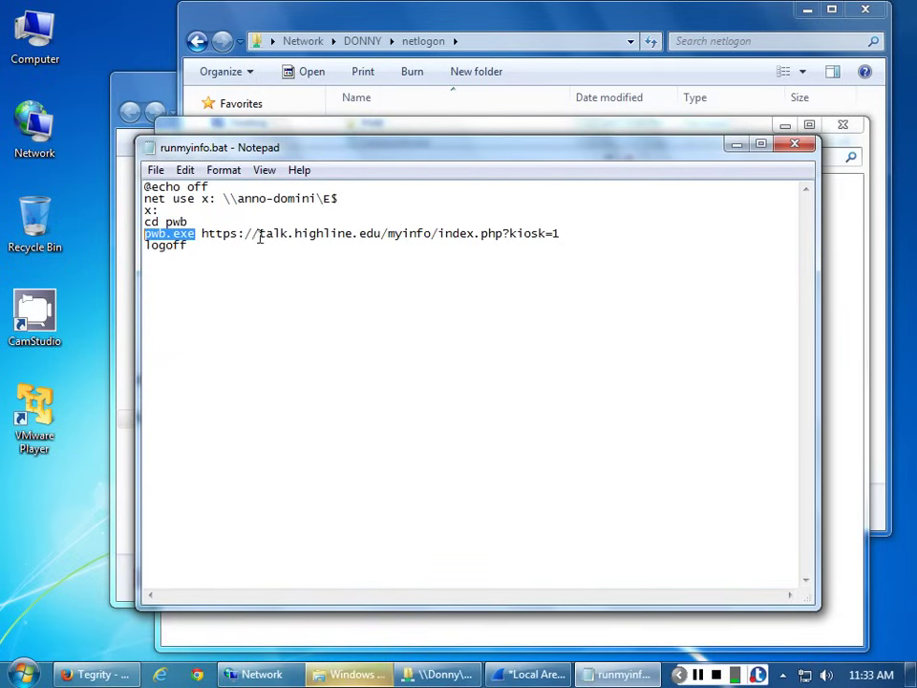
left_click(259, 234)
left_click_drag(260, 234, 560, 234)
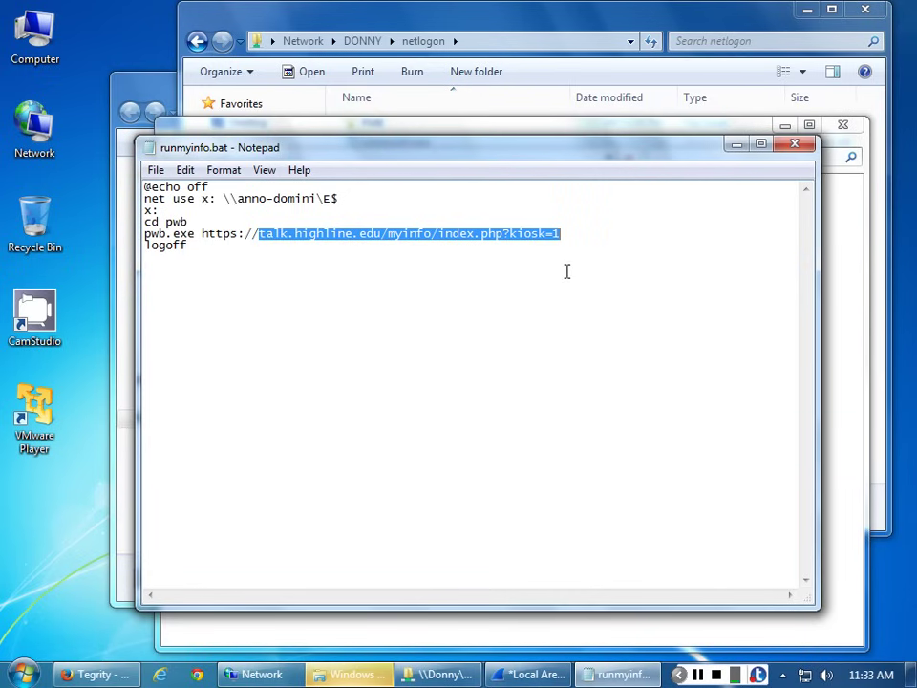
left_click(783, 145)
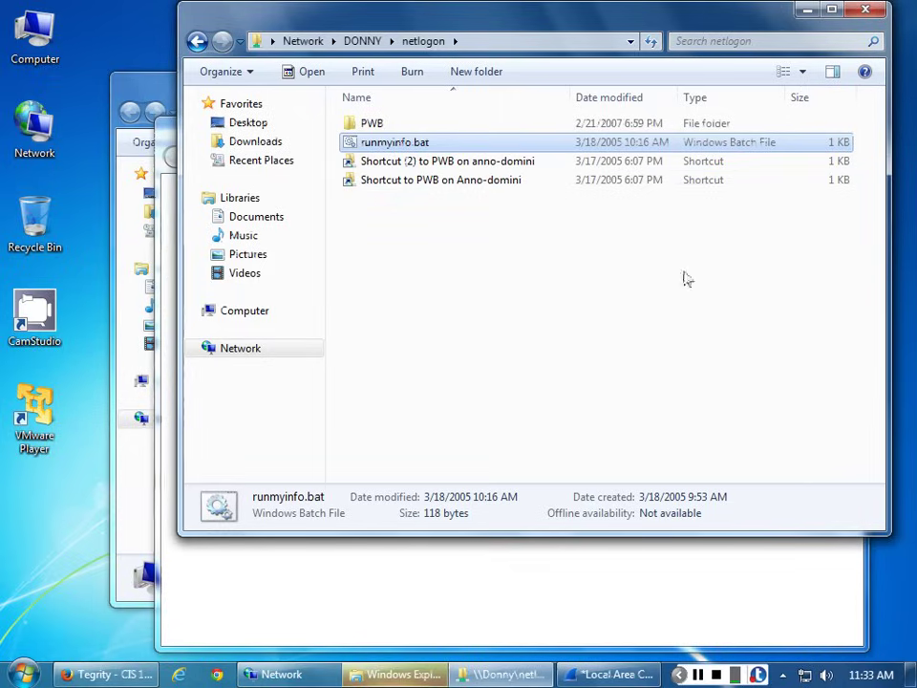
Open the PWB folder in netlogon, read Activity.txt and close it.
double_click(371, 126)
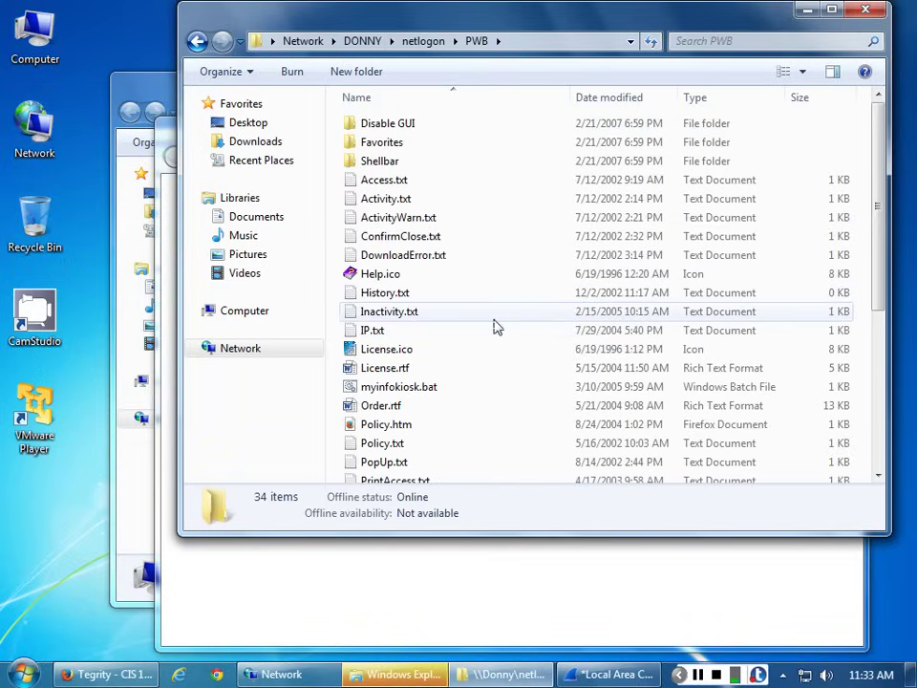
double_click(387, 200)
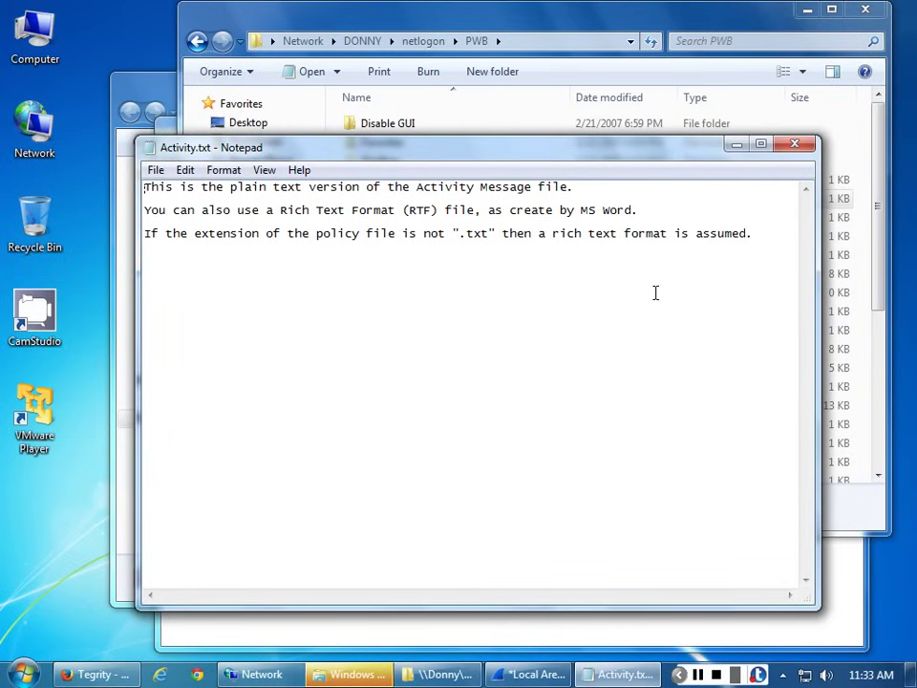
left_click(794, 146)
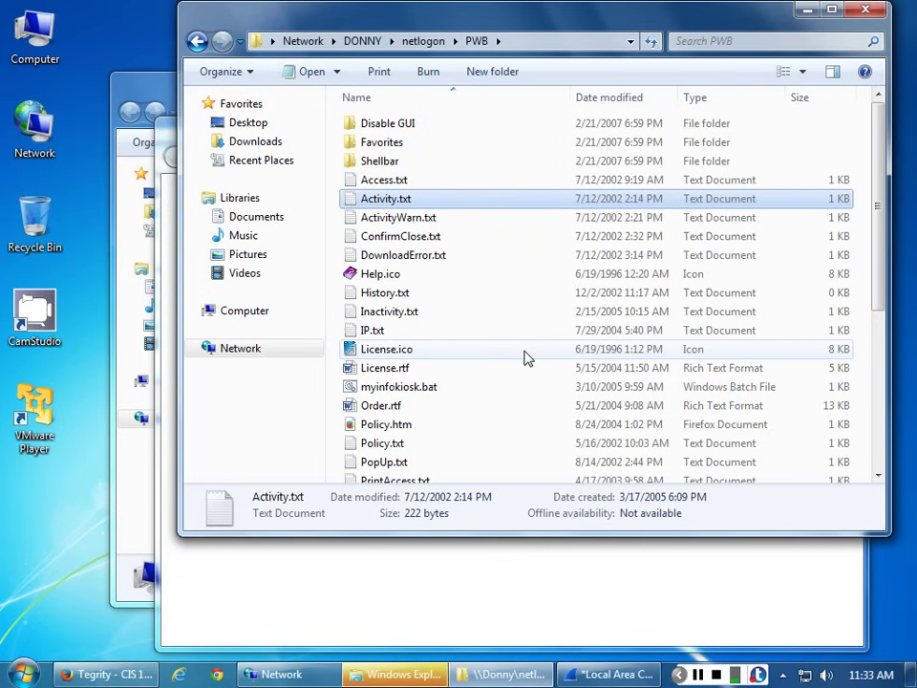
Read SaveAsError.txt from the PWB folder, close it and look back through the folder's file list.
scroll(524, 359, "down", 5)
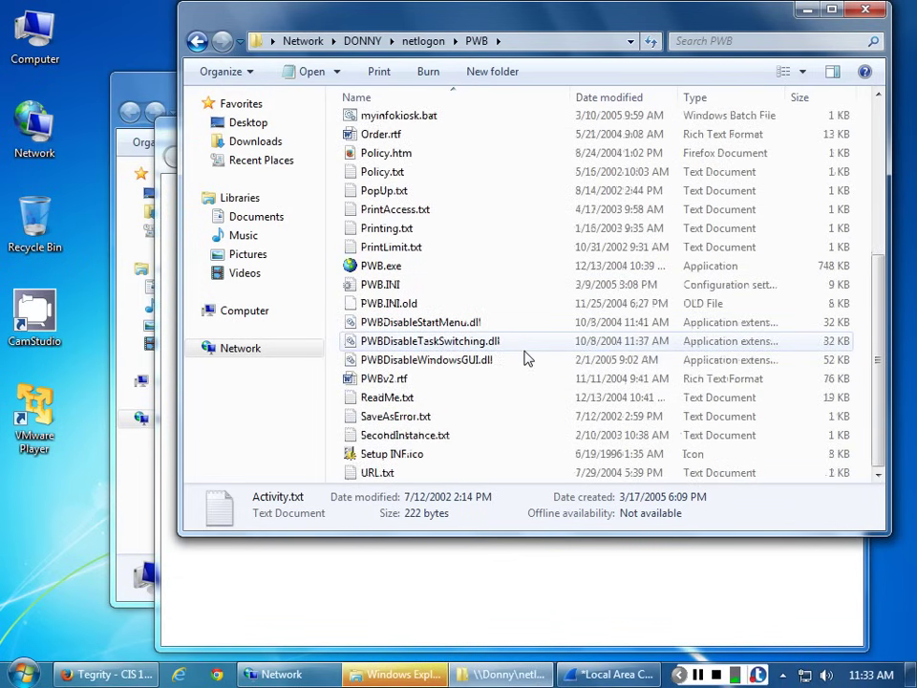
double_click(417, 417)
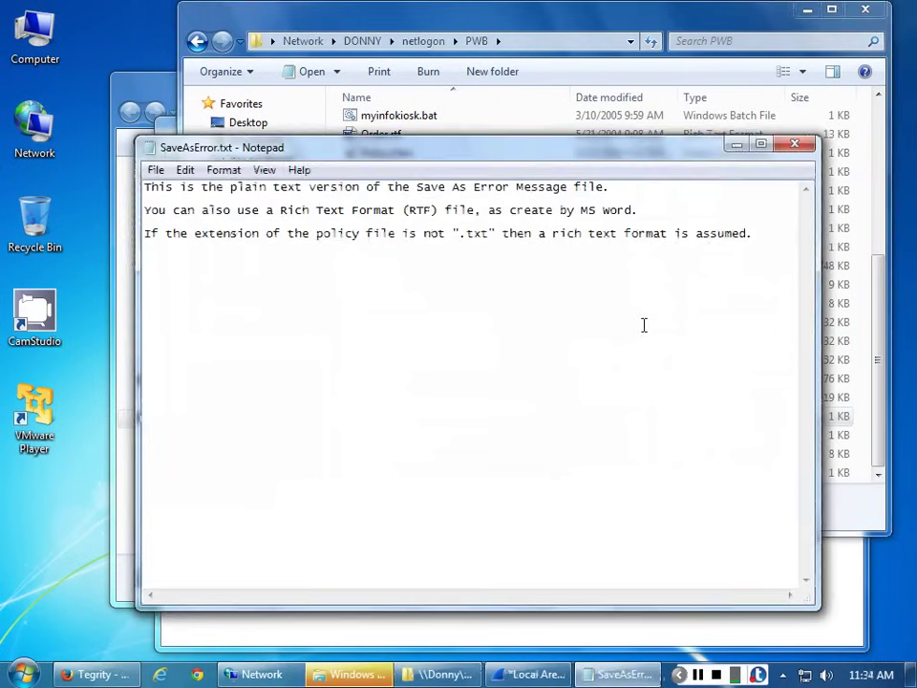
left_click(798, 152)
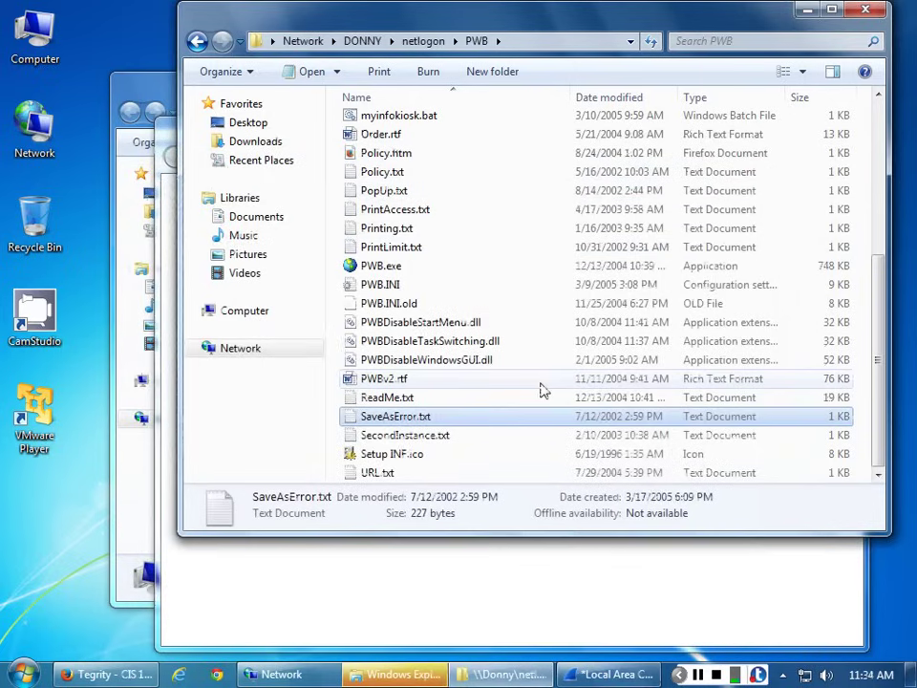
scroll(540, 389, "up", 4)
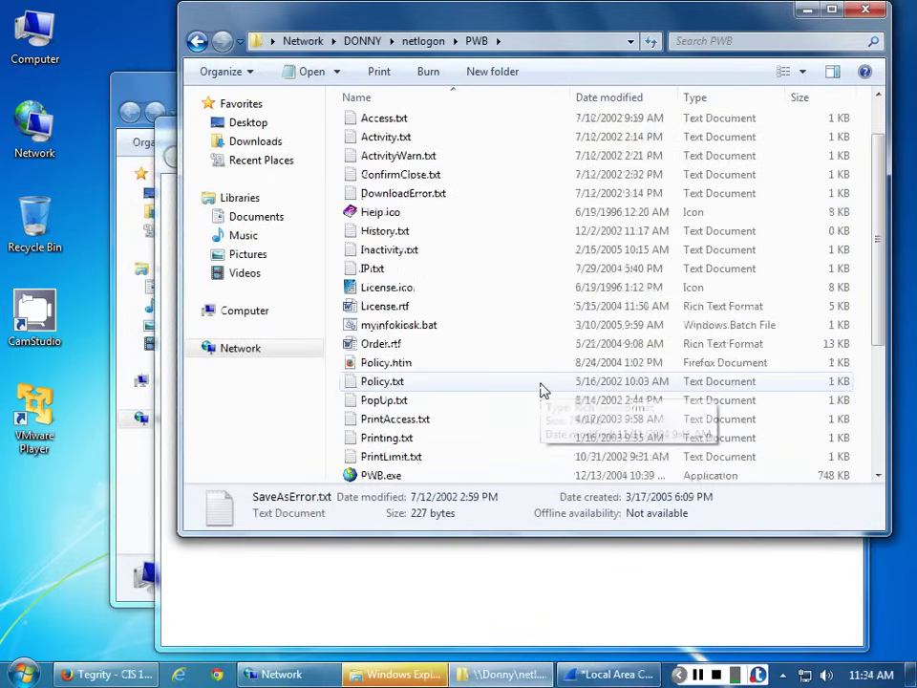
Open the Favorites folder inside PWB, read Favorites.txt in Notepad and close the file.
scroll(539, 382, "up", 1)
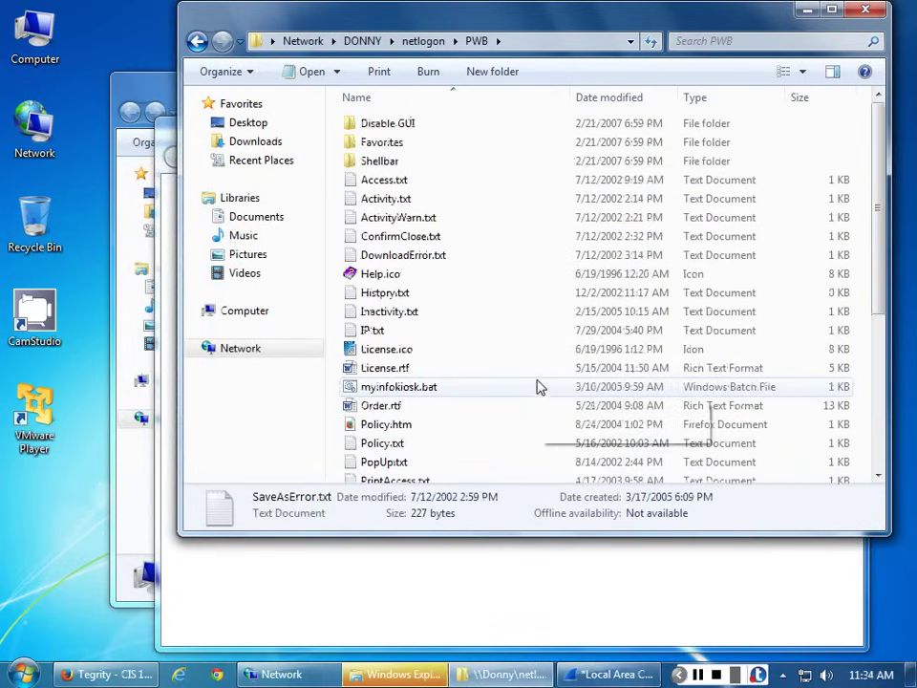
double_click(397, 143)
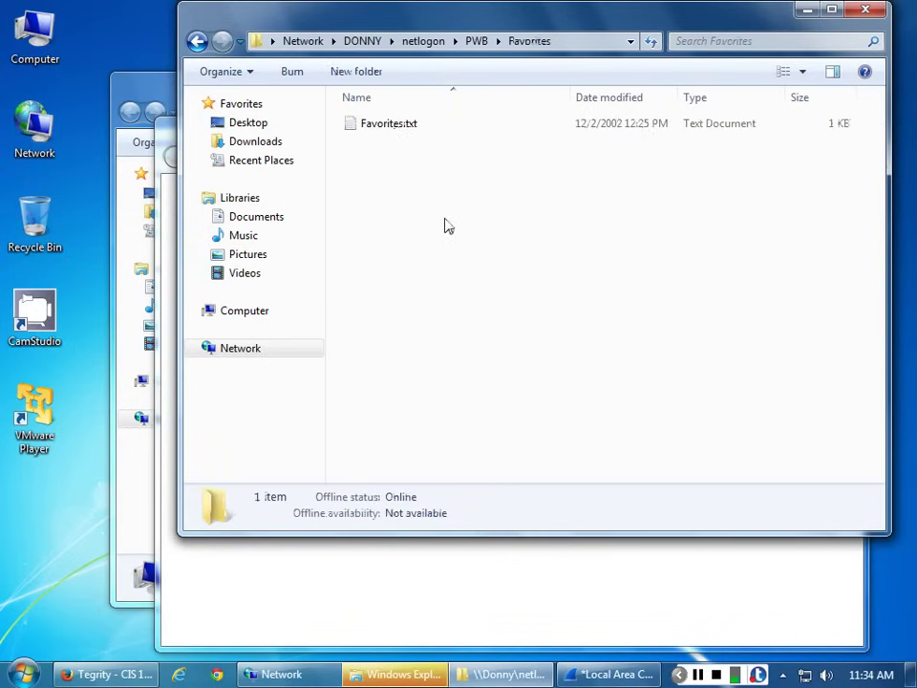
double_click(397, 134)
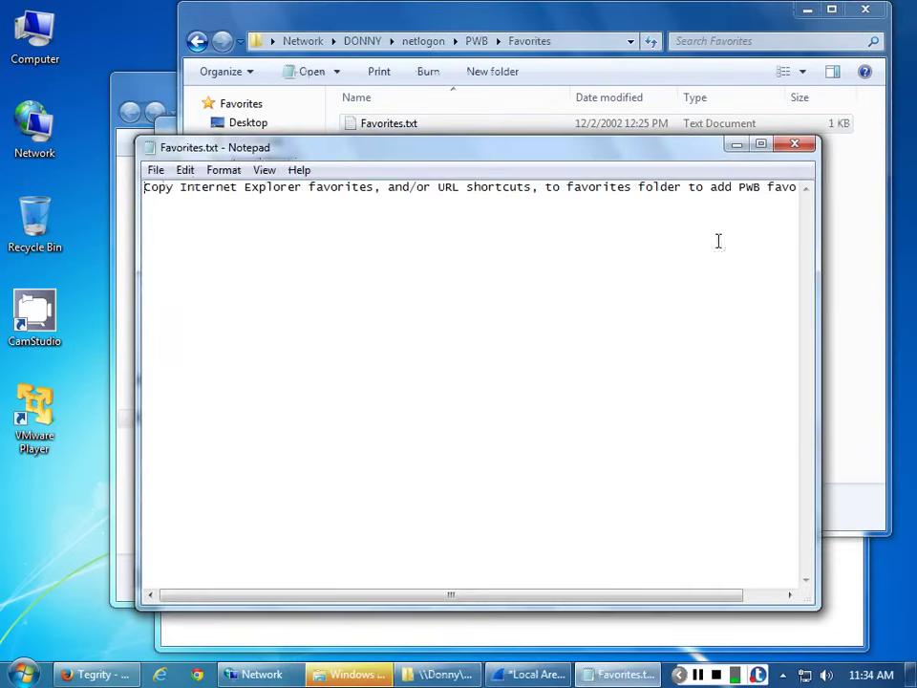
left_click(803, 148)
Close the share window and dismiss the \\BOB network error, returning to the Local Area Connection capture in Wireshark.
left_click(865, 10)
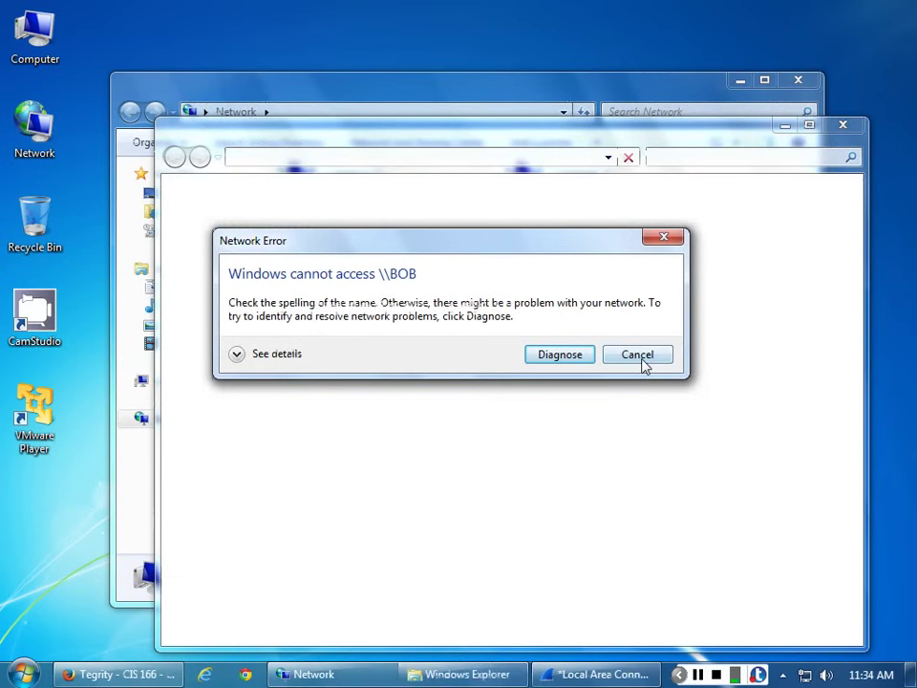
left_click(642, 361)
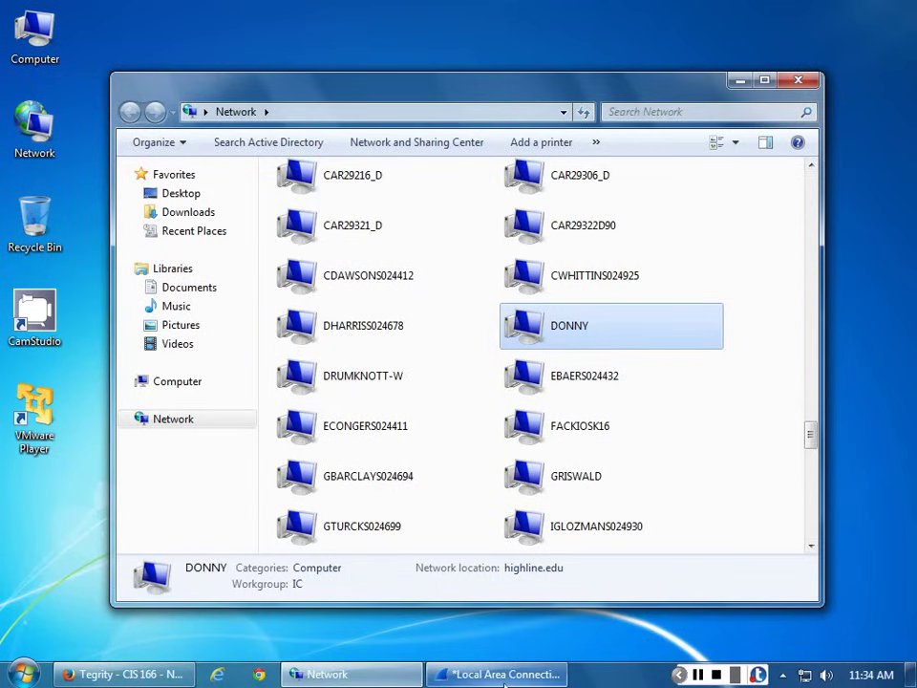
left_click(504, 674)
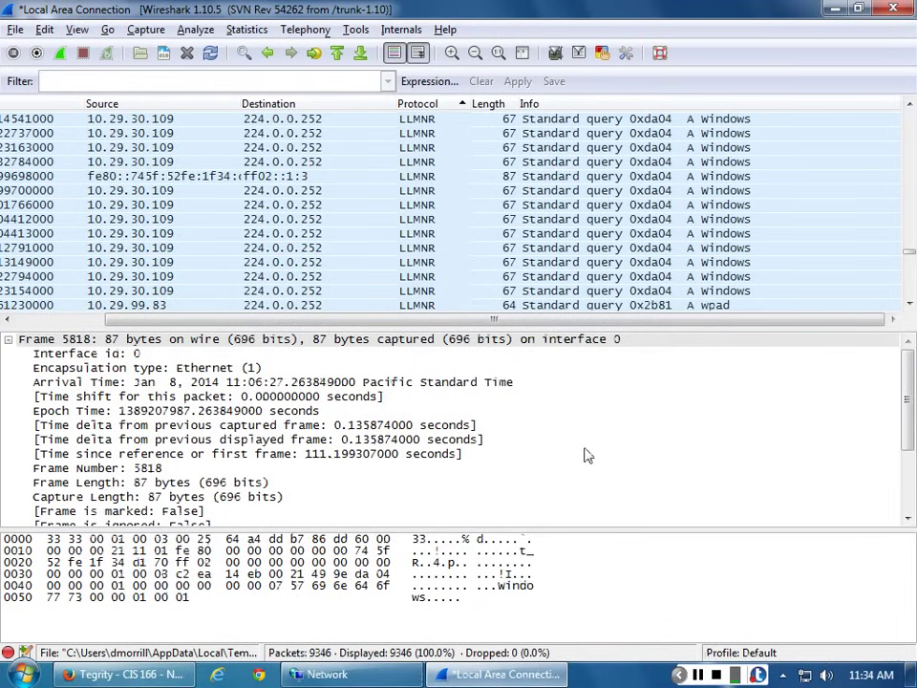
Examine the first MDNS packet from 10.29.99.27 after the LLMNR traffic, inspecting its apple-mobdev2 query name and query entry.
scroll(485, 227, "down", 5)
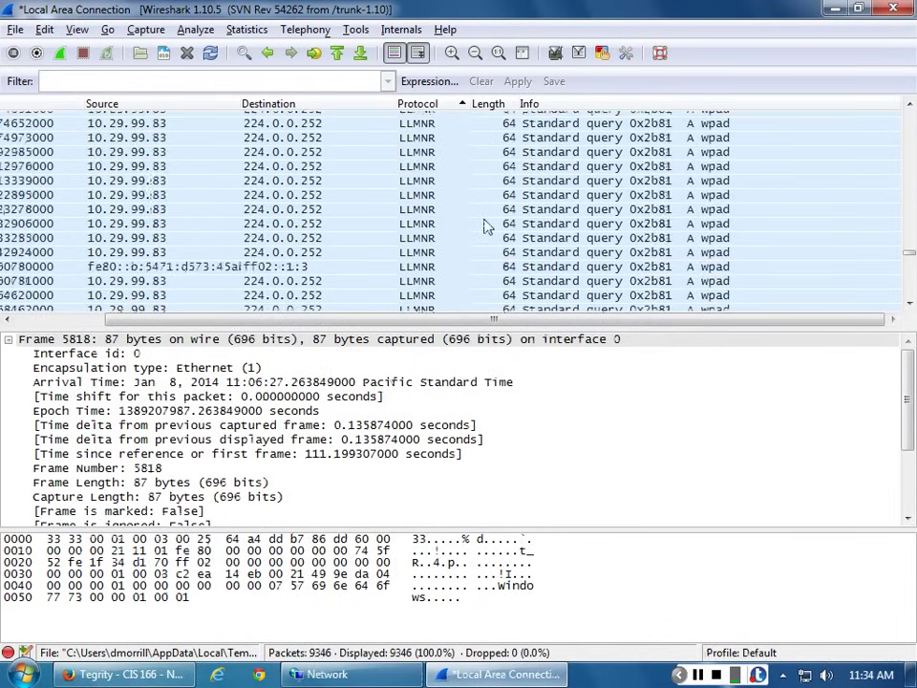
scroll(486, 227, "down", 3)
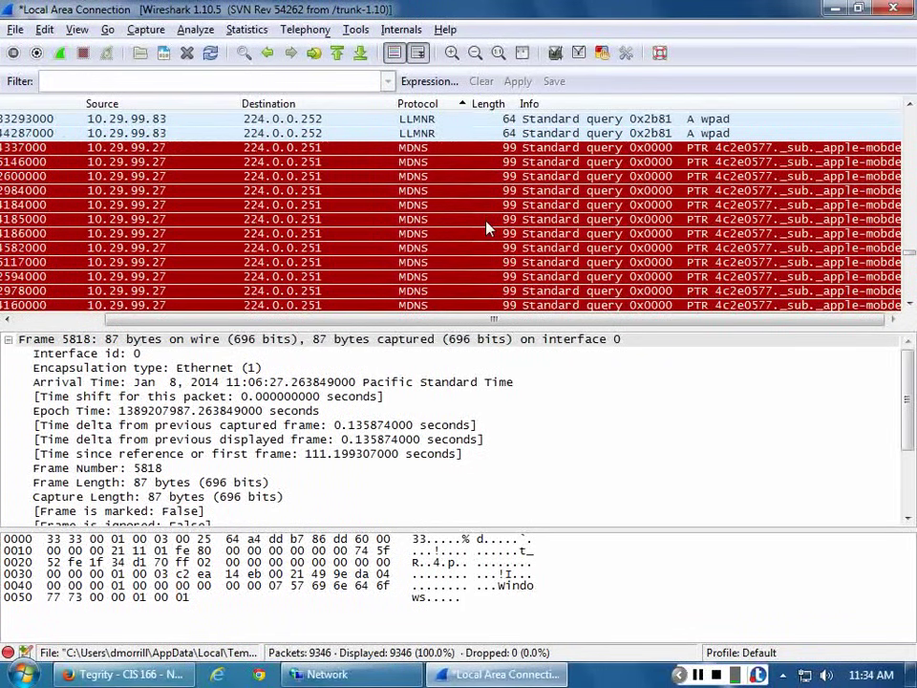
left_click(528, 151)
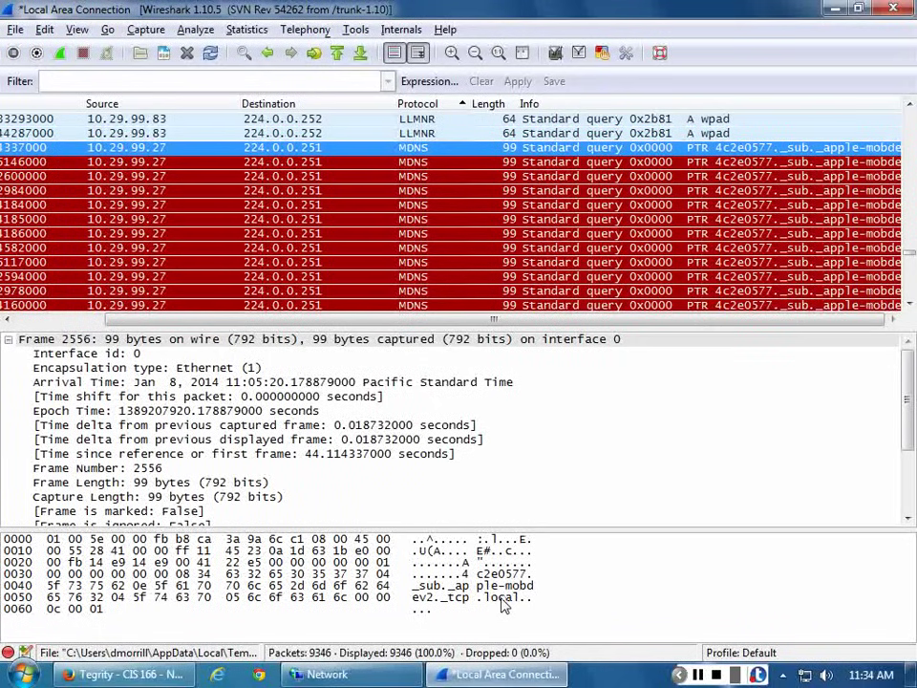
left_click(504, 605)
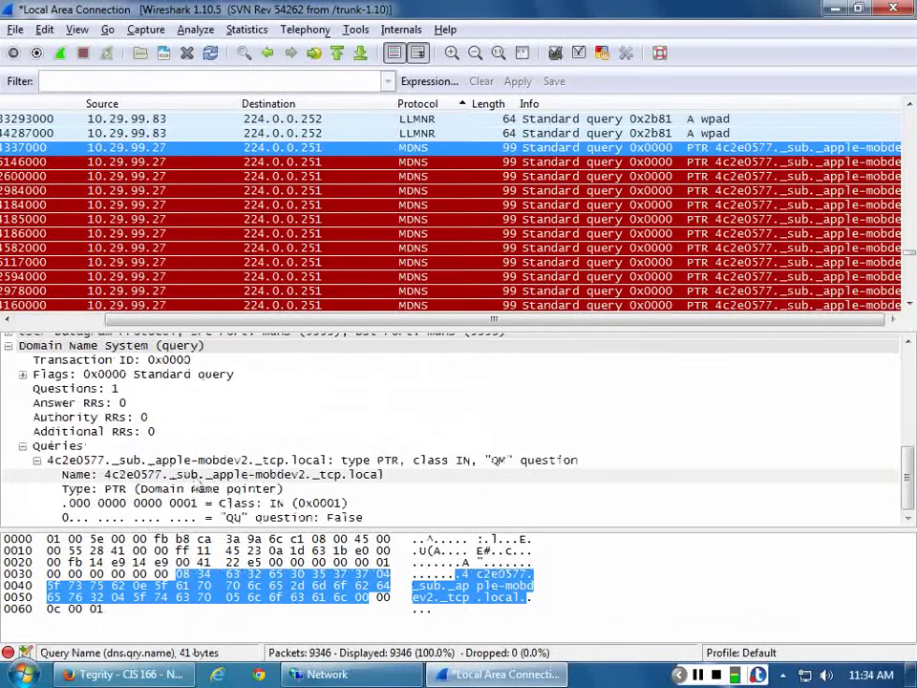
left_click(174, 462)
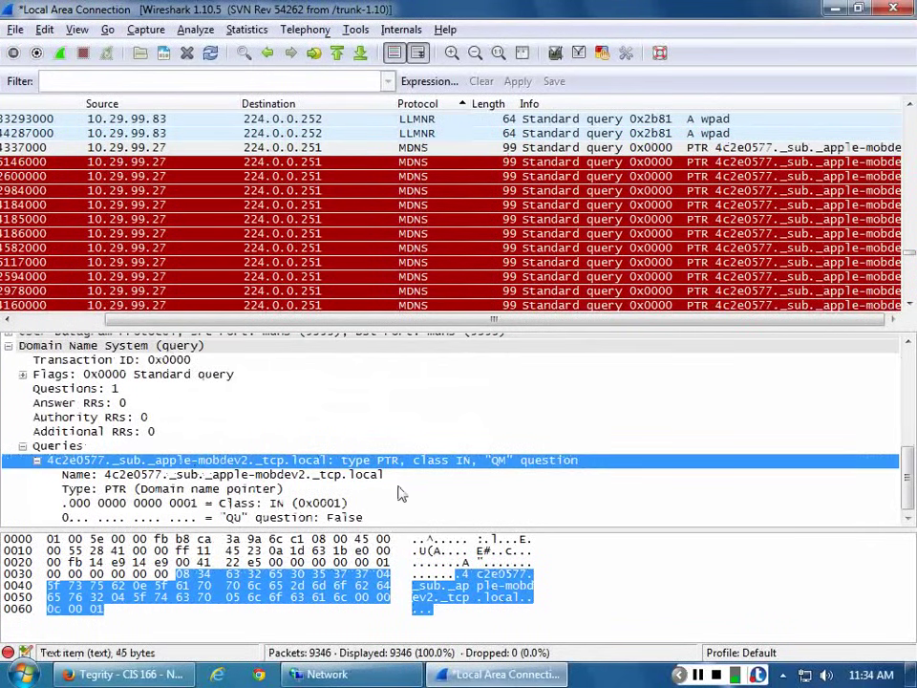